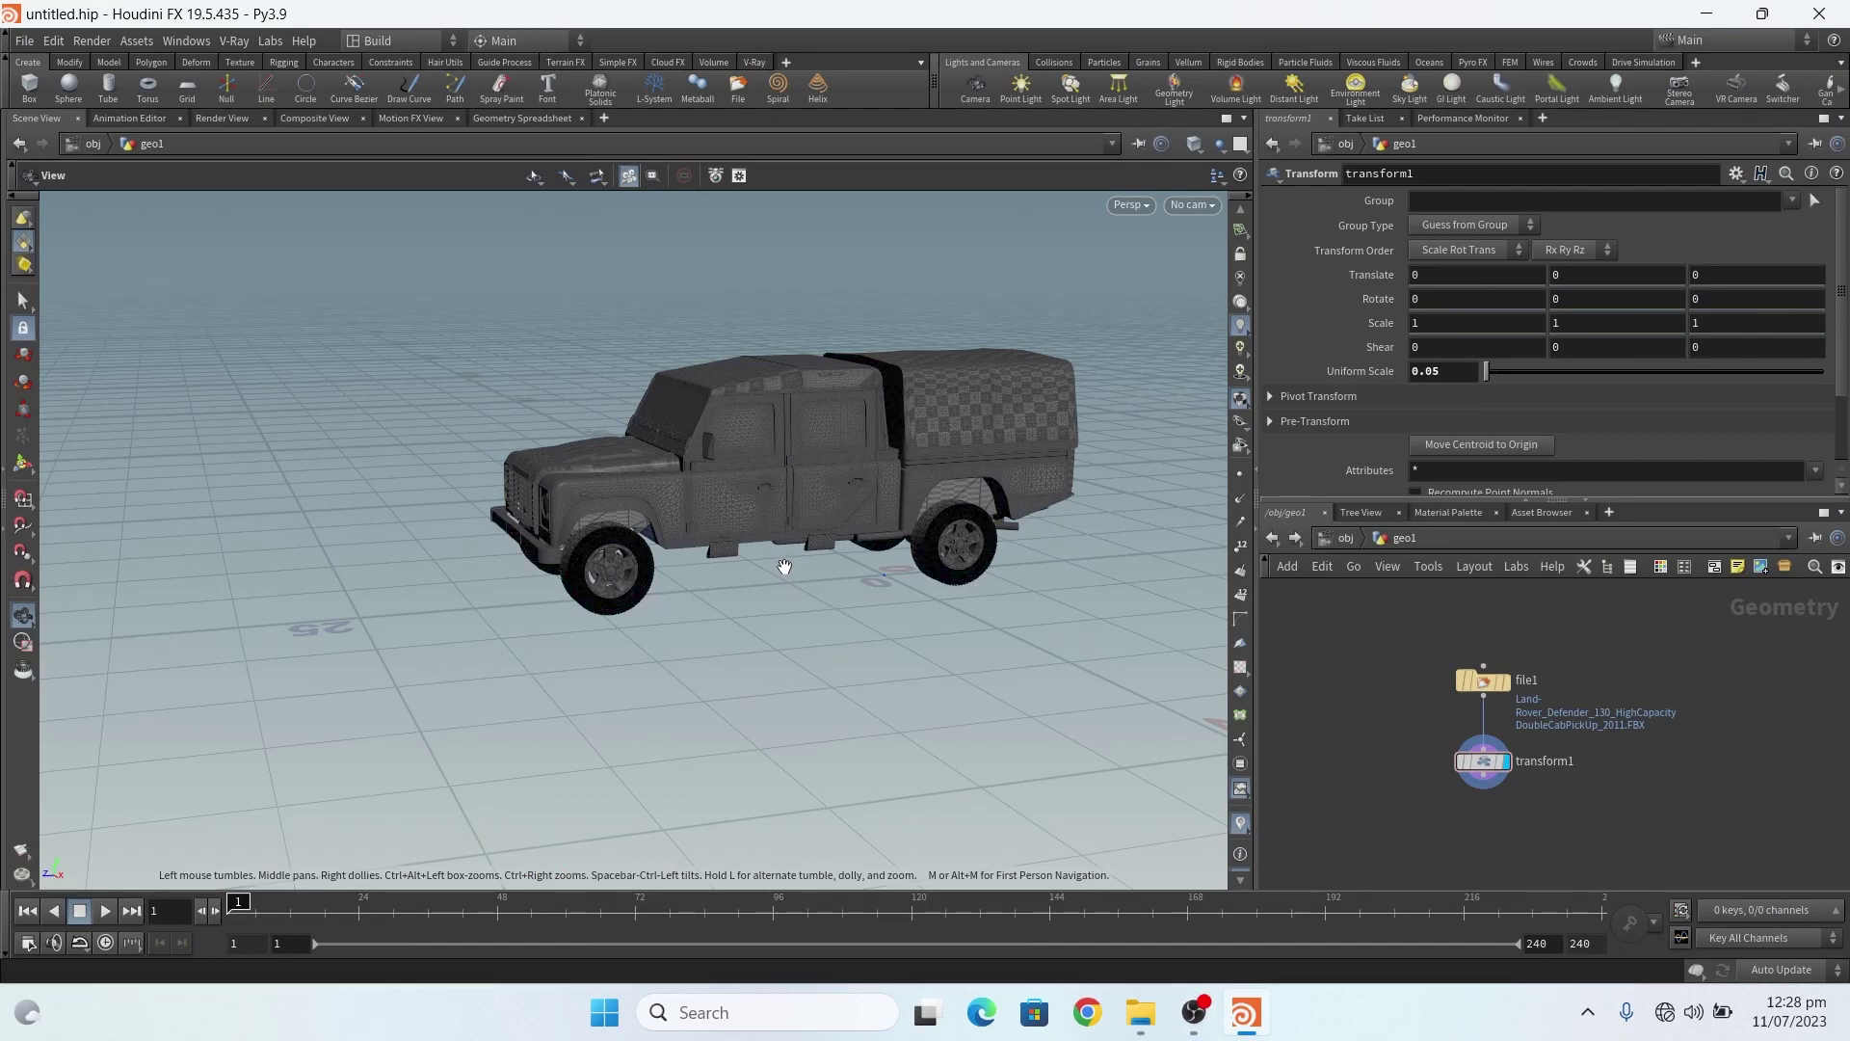
Examine the imported Land Rover model from the front, side and window area
right_drag(784, 453, 575, 471)
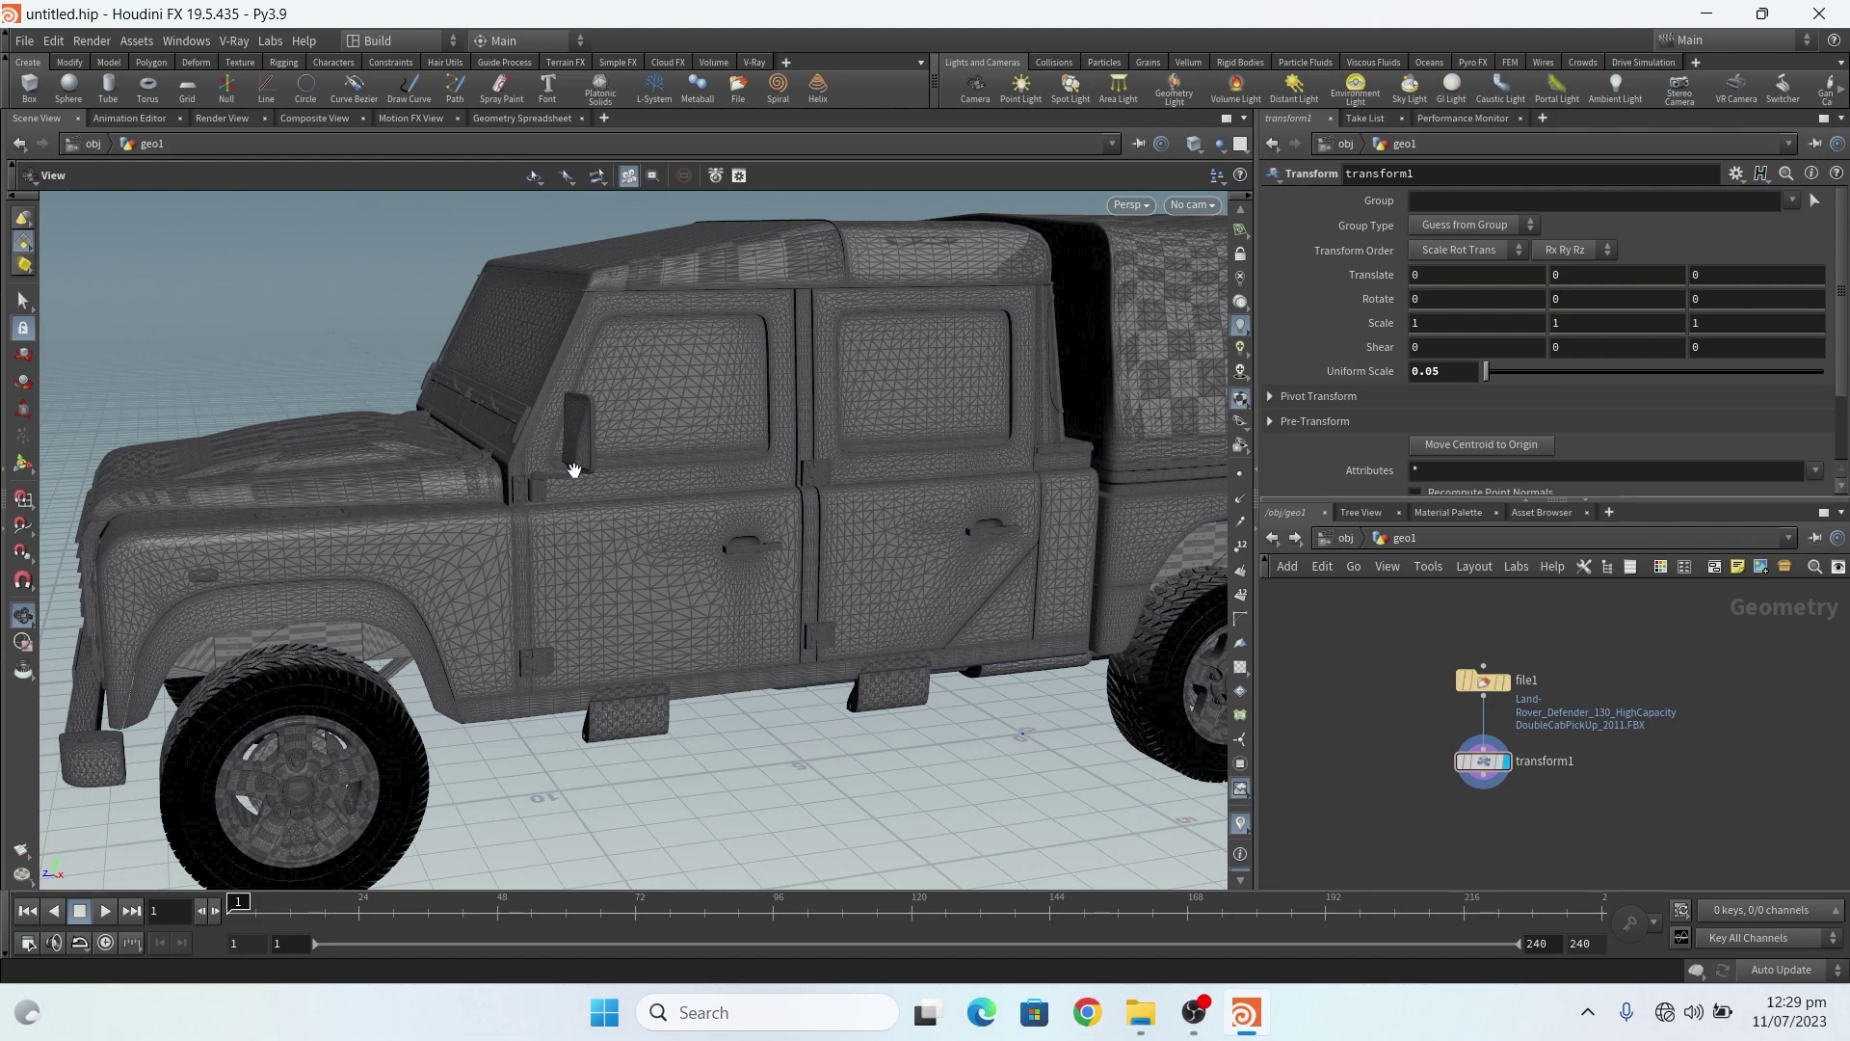
right_drag(569, 470, 603, 475)
drag(603, 475, 616, 479)
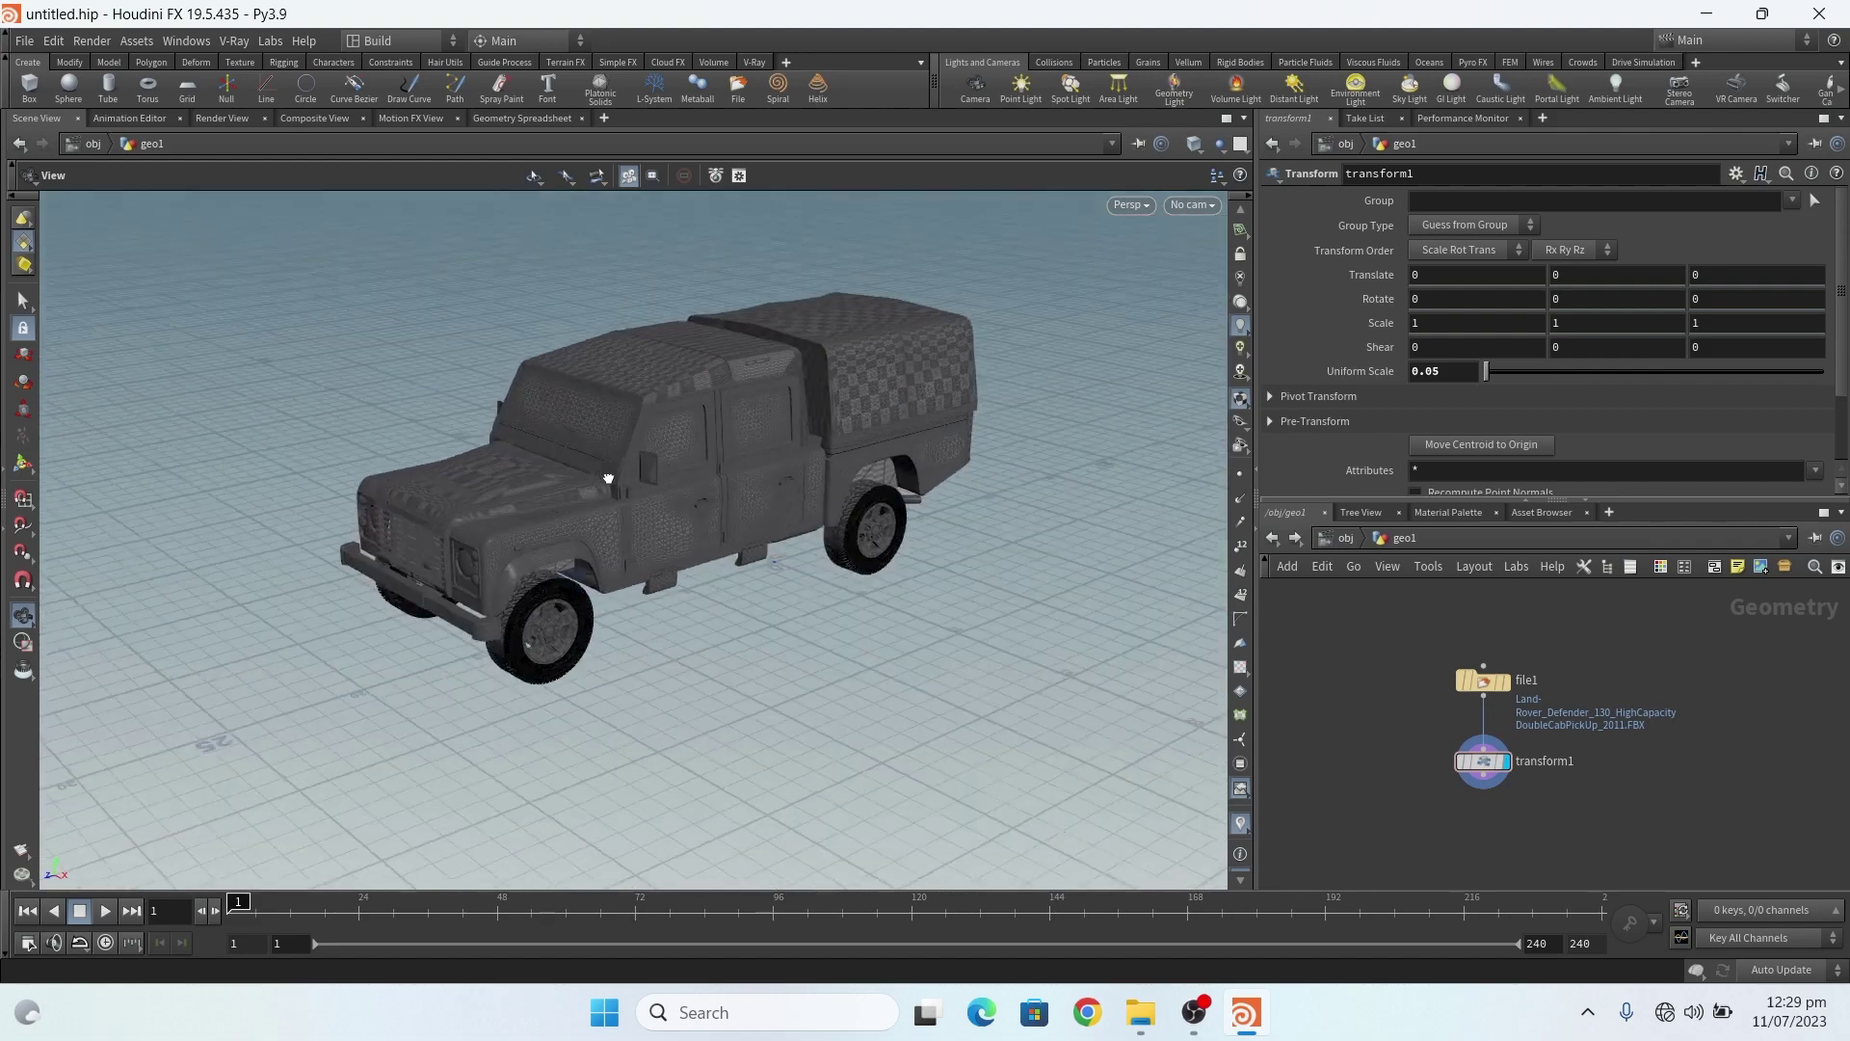
right_drag(616, 479, 596, 516)
drag(596, 516, 713, 733)
right_drag(713, 732, 761, 429)
scroll(599, 437, down, 5)
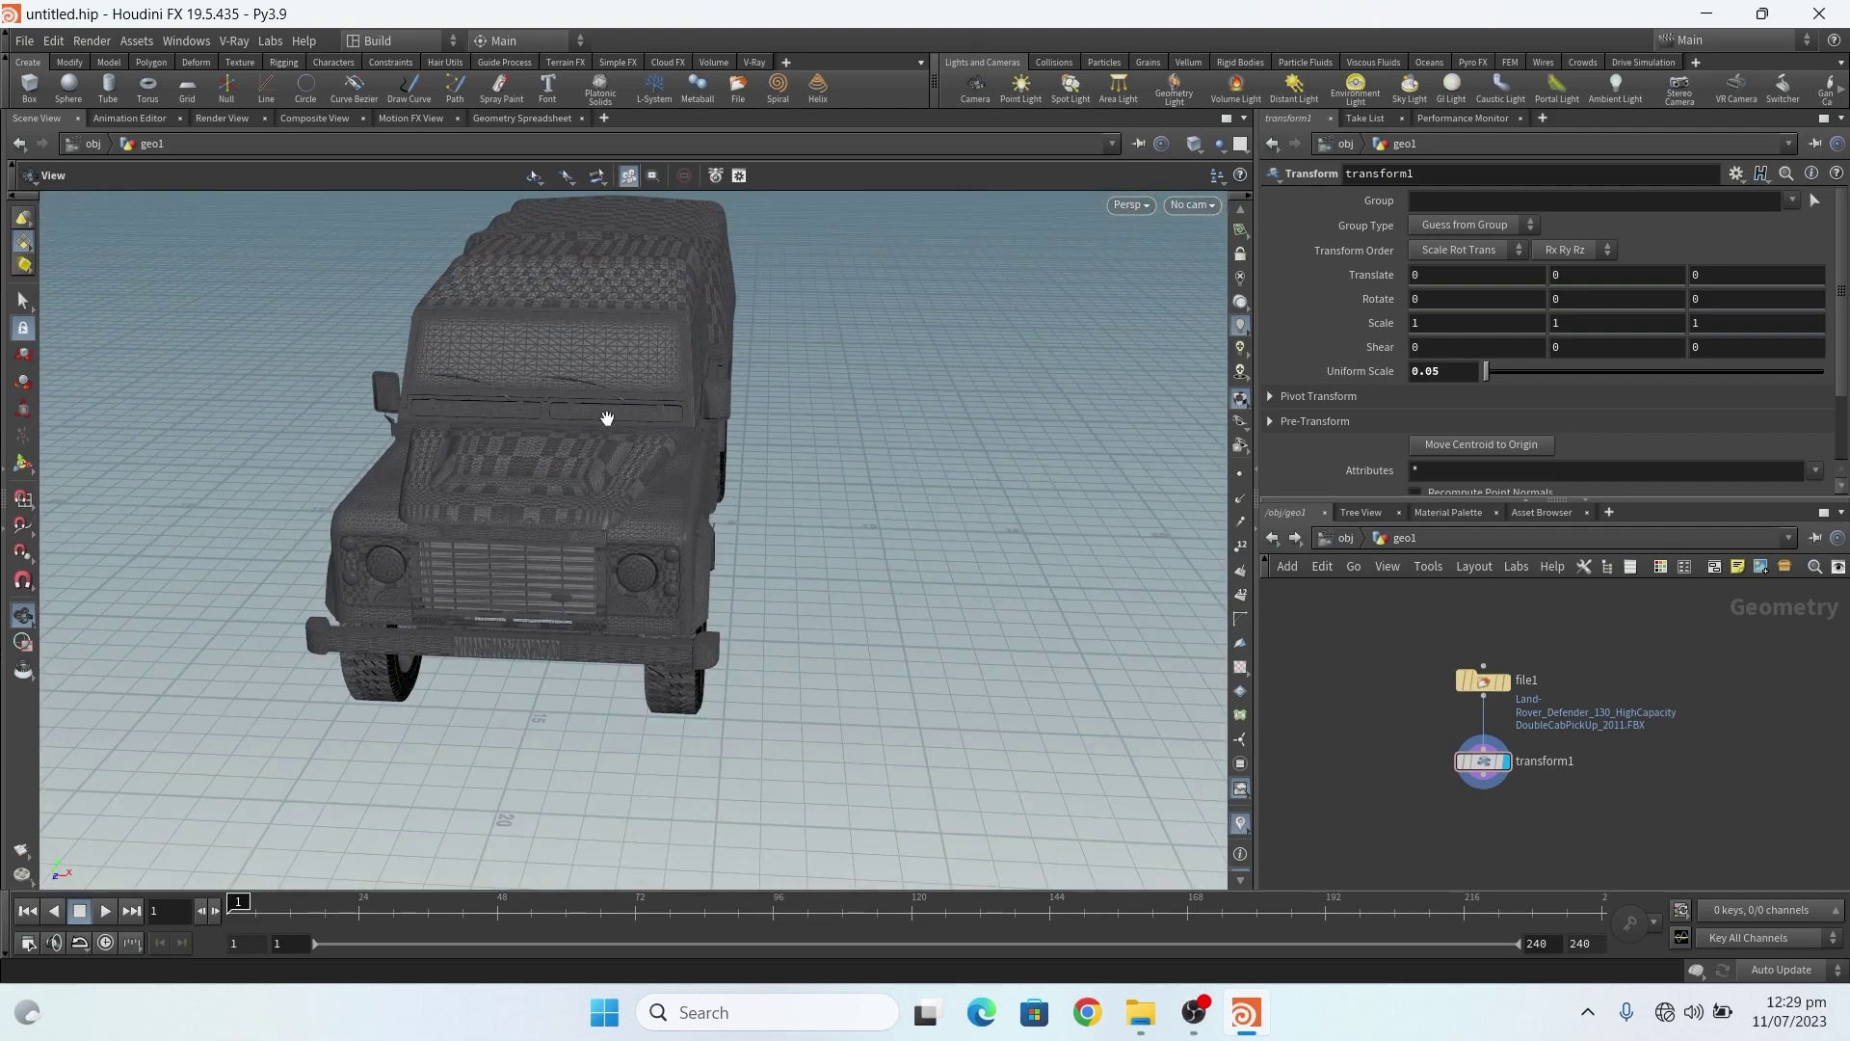
scroll(607, 417, up, 6)
scroll(648, 360, down, 5)
scroll(640, 379, up, 6)
drag(640, 380, 281, 405)
scroll(280, 405, down, 6)
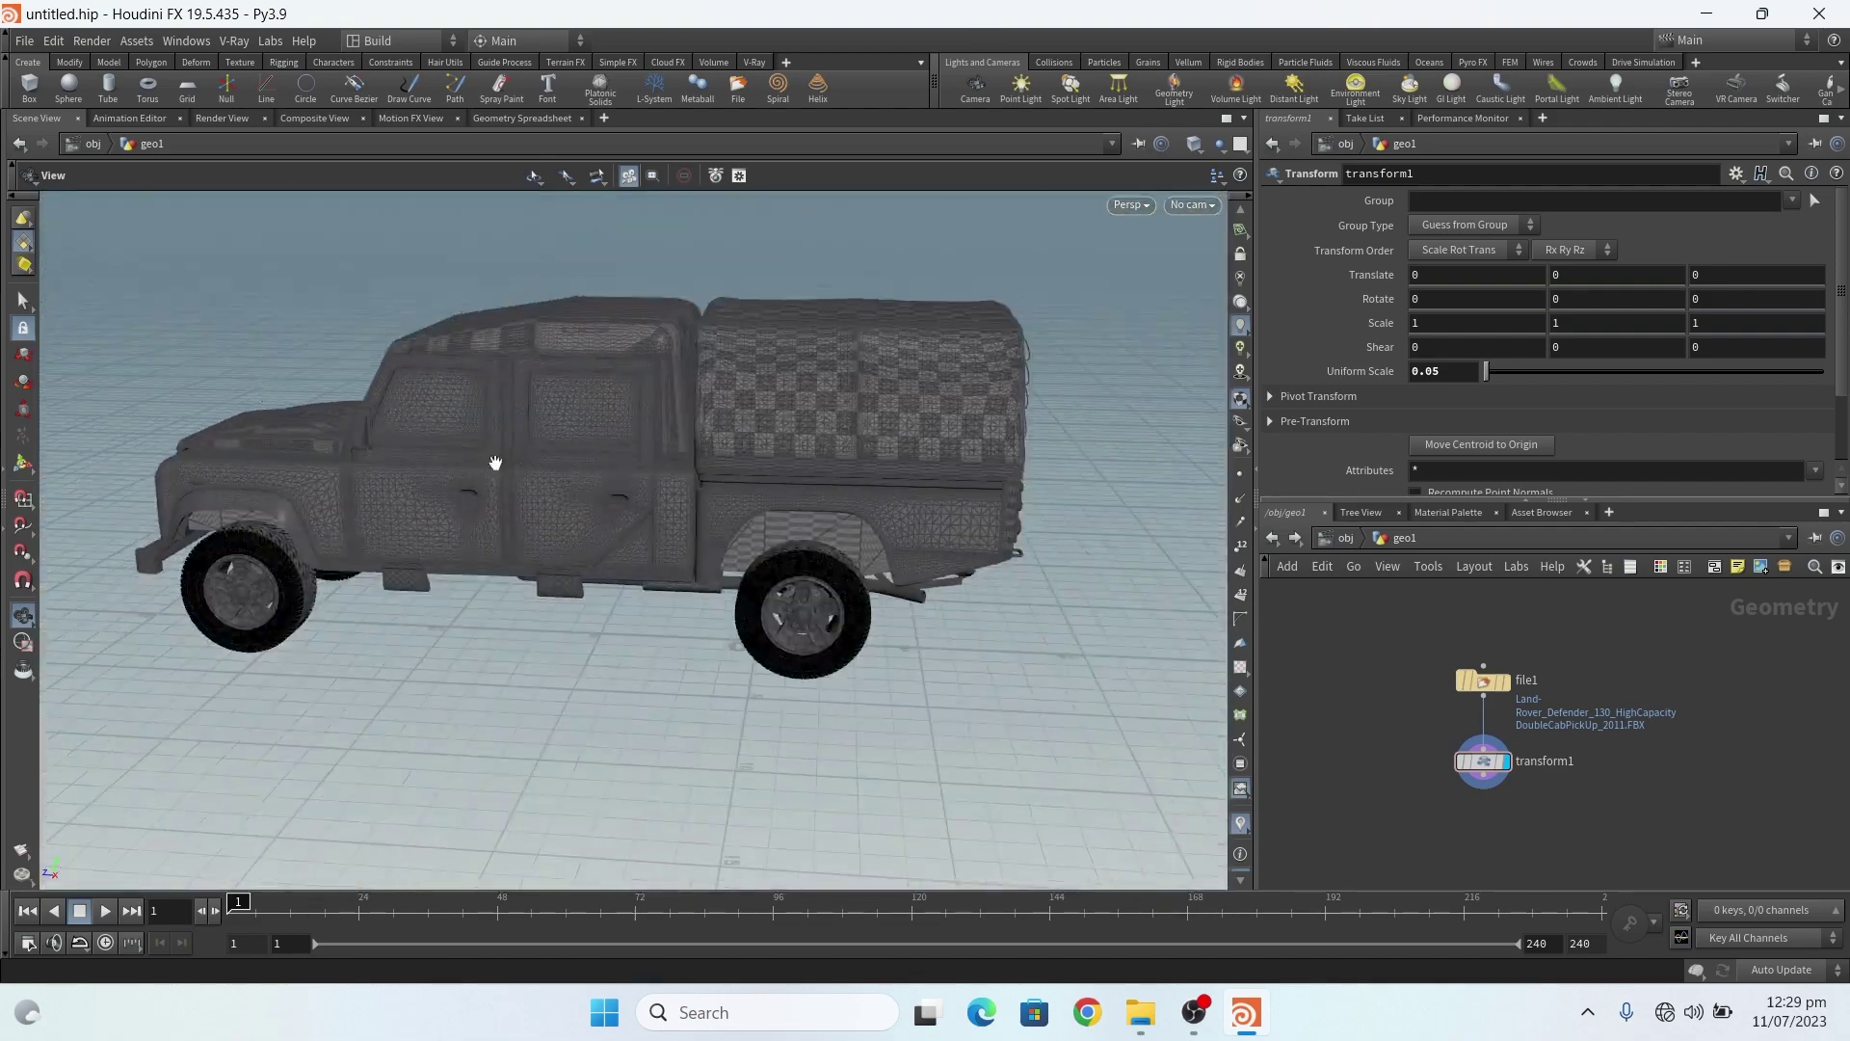
scroll(548, 475, up, 3)
scroll(517, 402, up, 8)
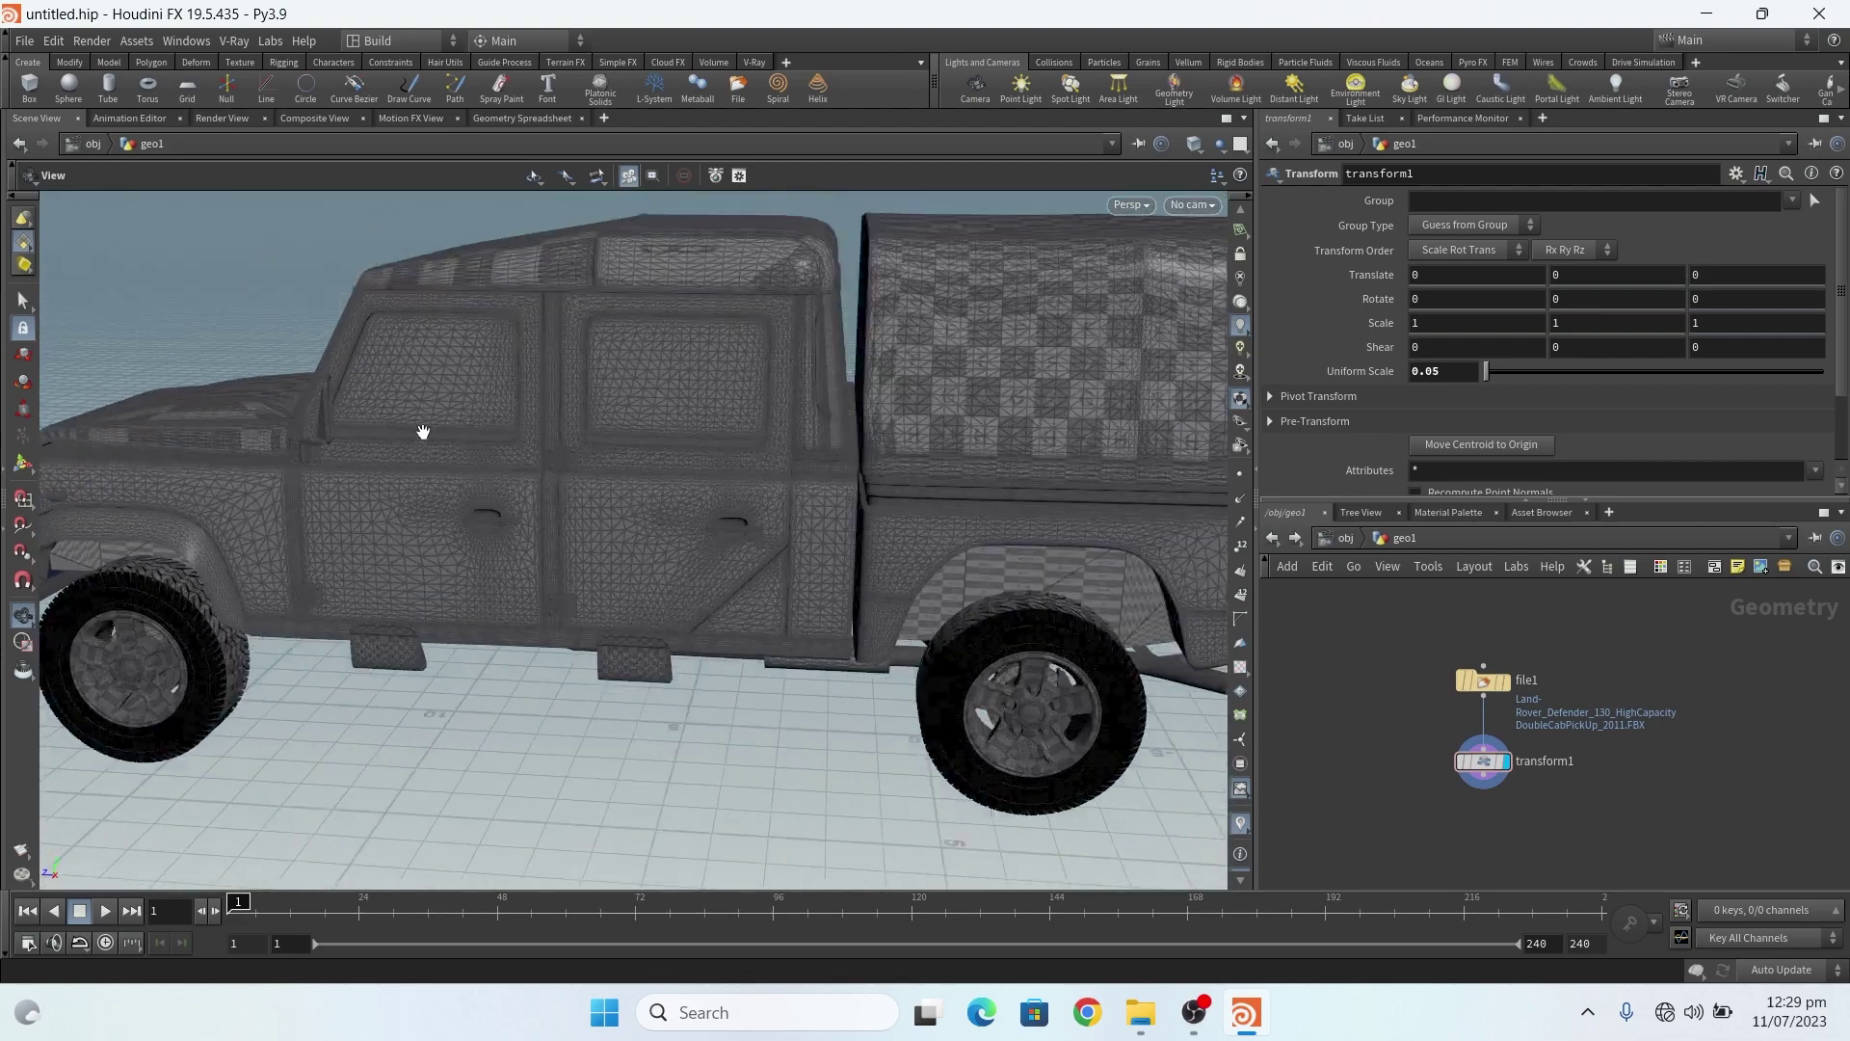
scroll(585, 462, up, 8)
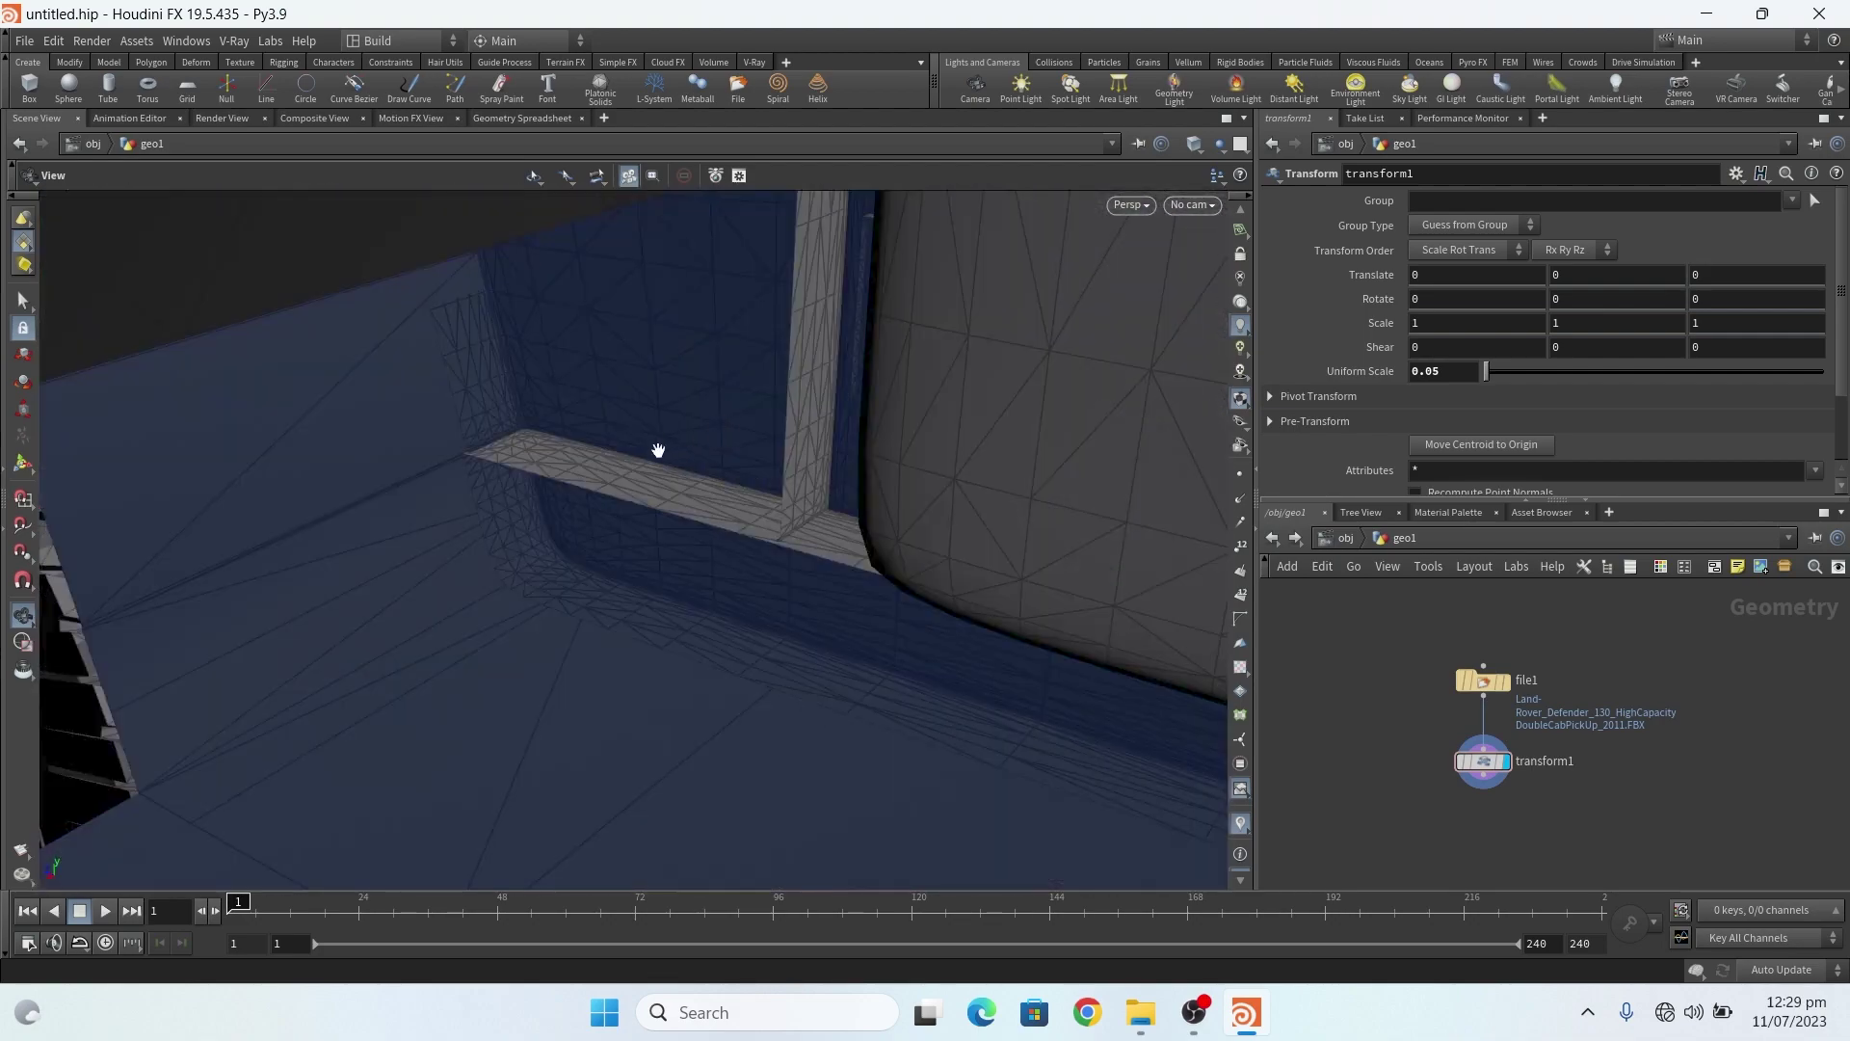
scroll(761, 424, down, 10)
scroll(756, 412, up, 5)
scroll(733, 433, down, 5)
scroll(434, 412, up, 2)
scroll(652, 363, up, 3)
scroll(652, 363, down, 3)
scroll(609, 390, up, 4)
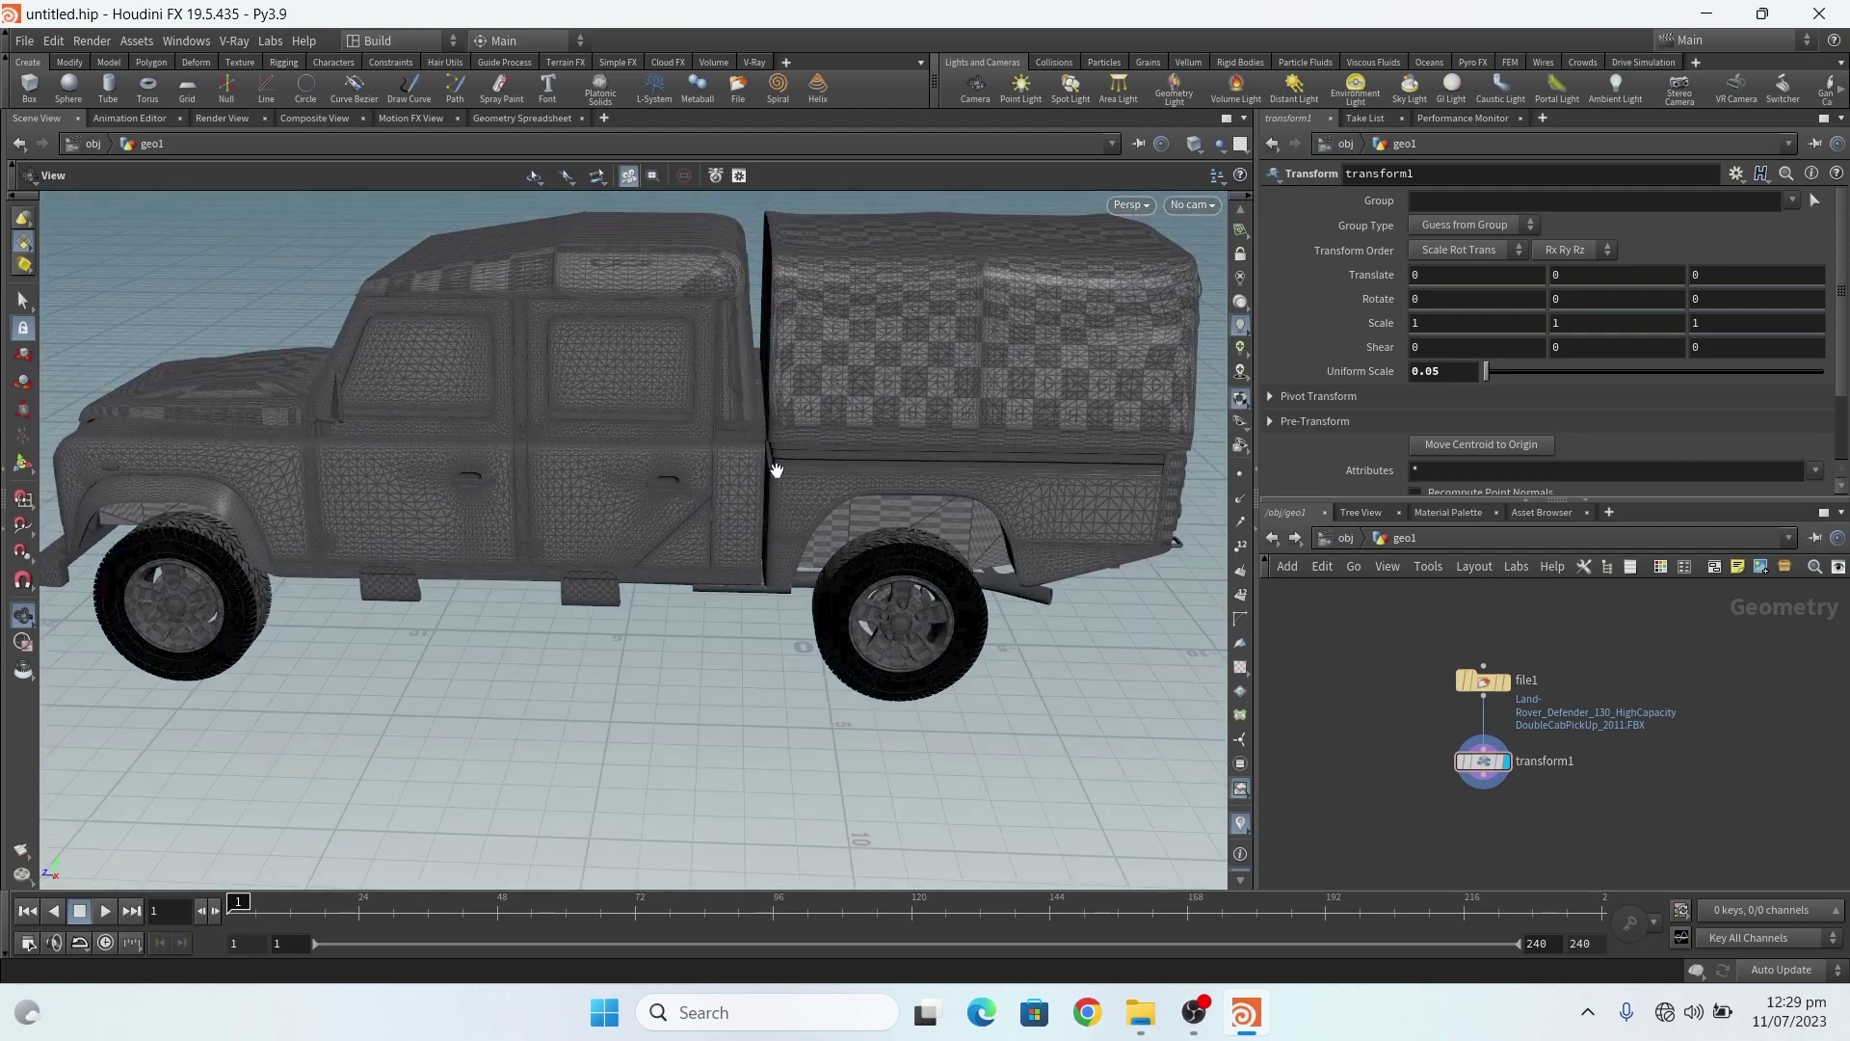
scroll(771, 463, down, 5)
drag(673, 443, 774, 413)
scroll(470, 466, up, 4)
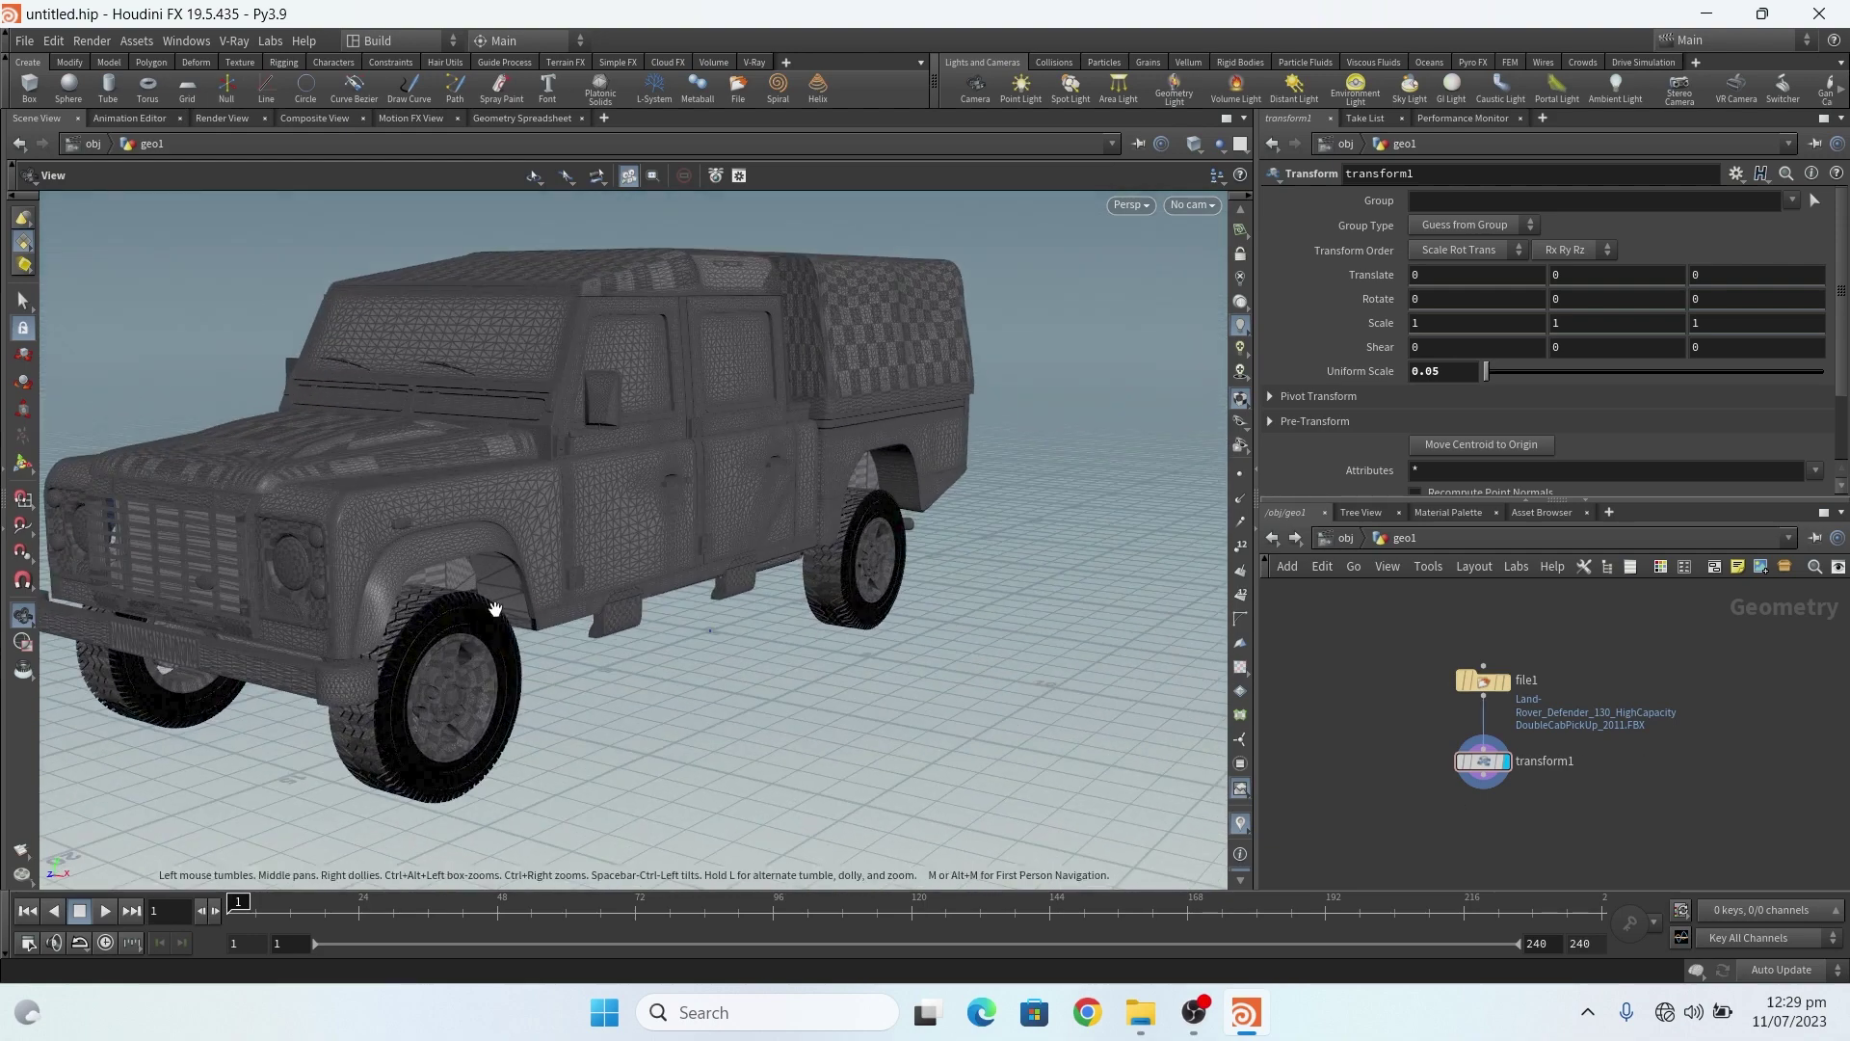
scroll(487, 468, down, 3)
scroll(385, 385, up, 3)
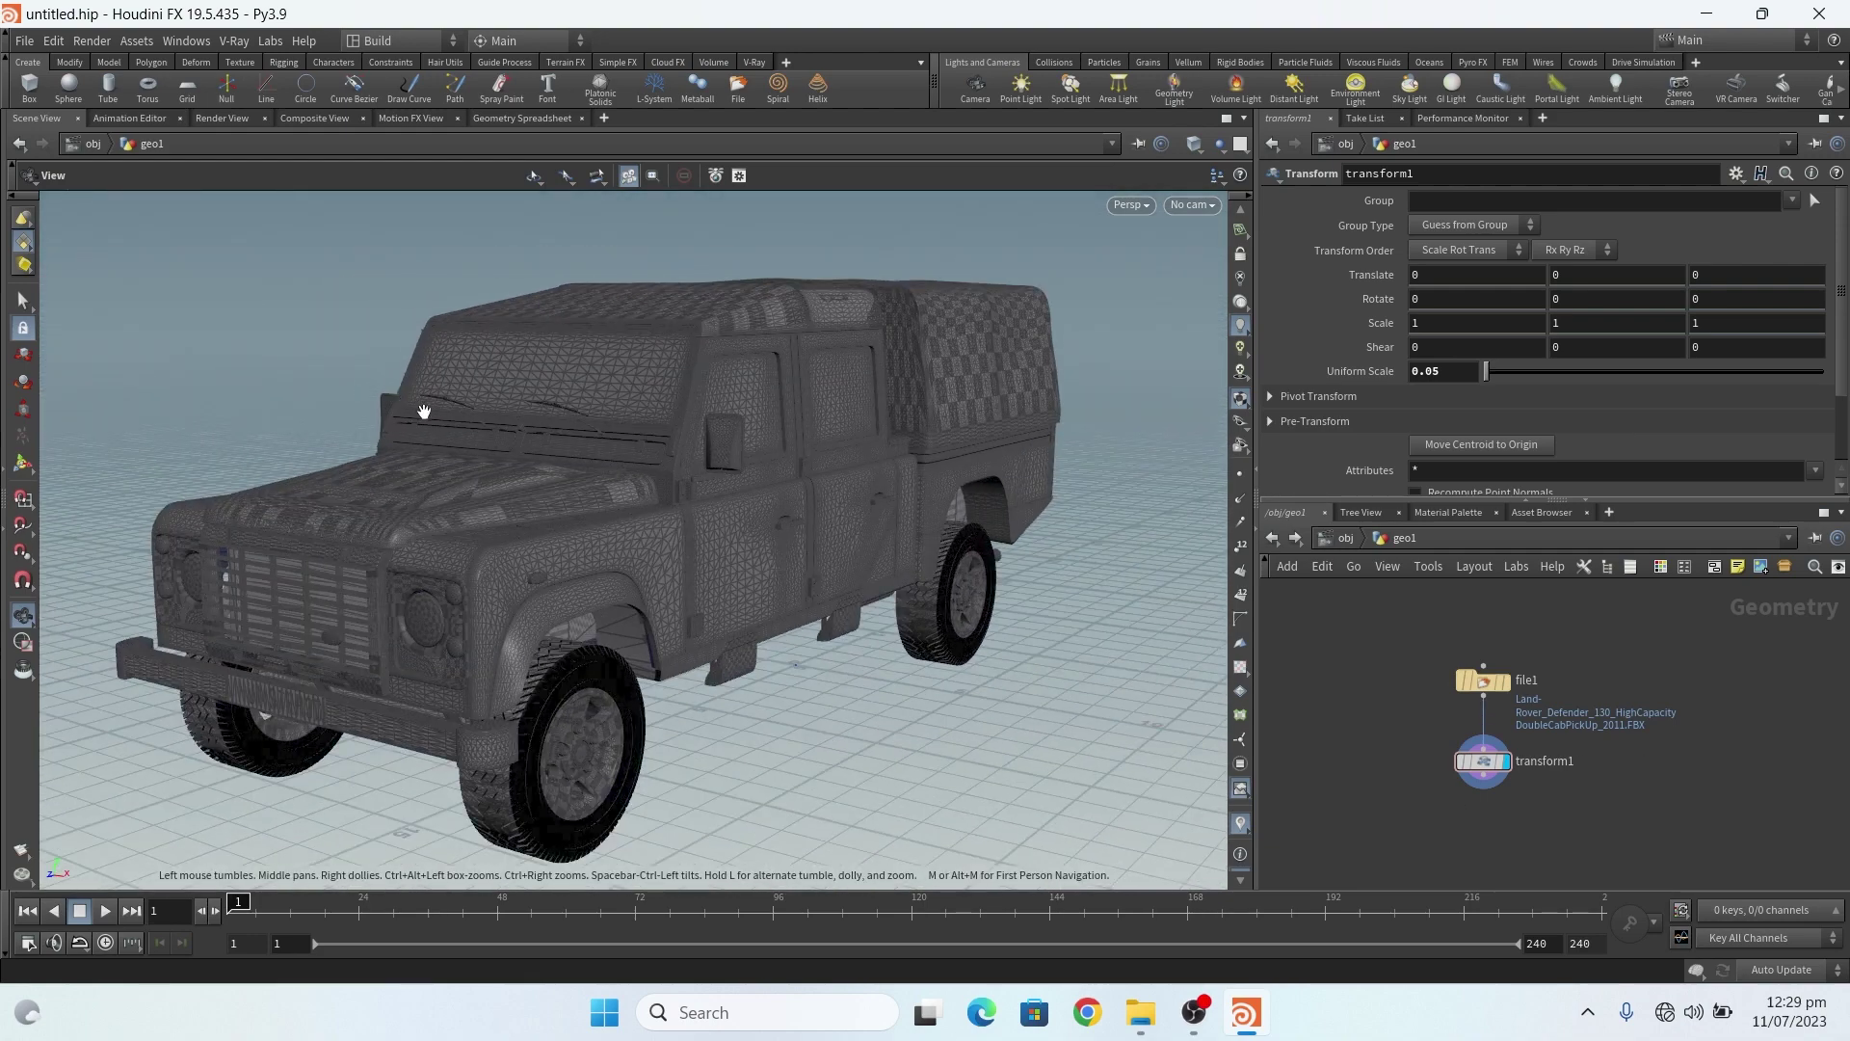
scroll(536, 412, down, 3)
scroll(557, 459, up, 5)
scroll(528, 391, down, 3)
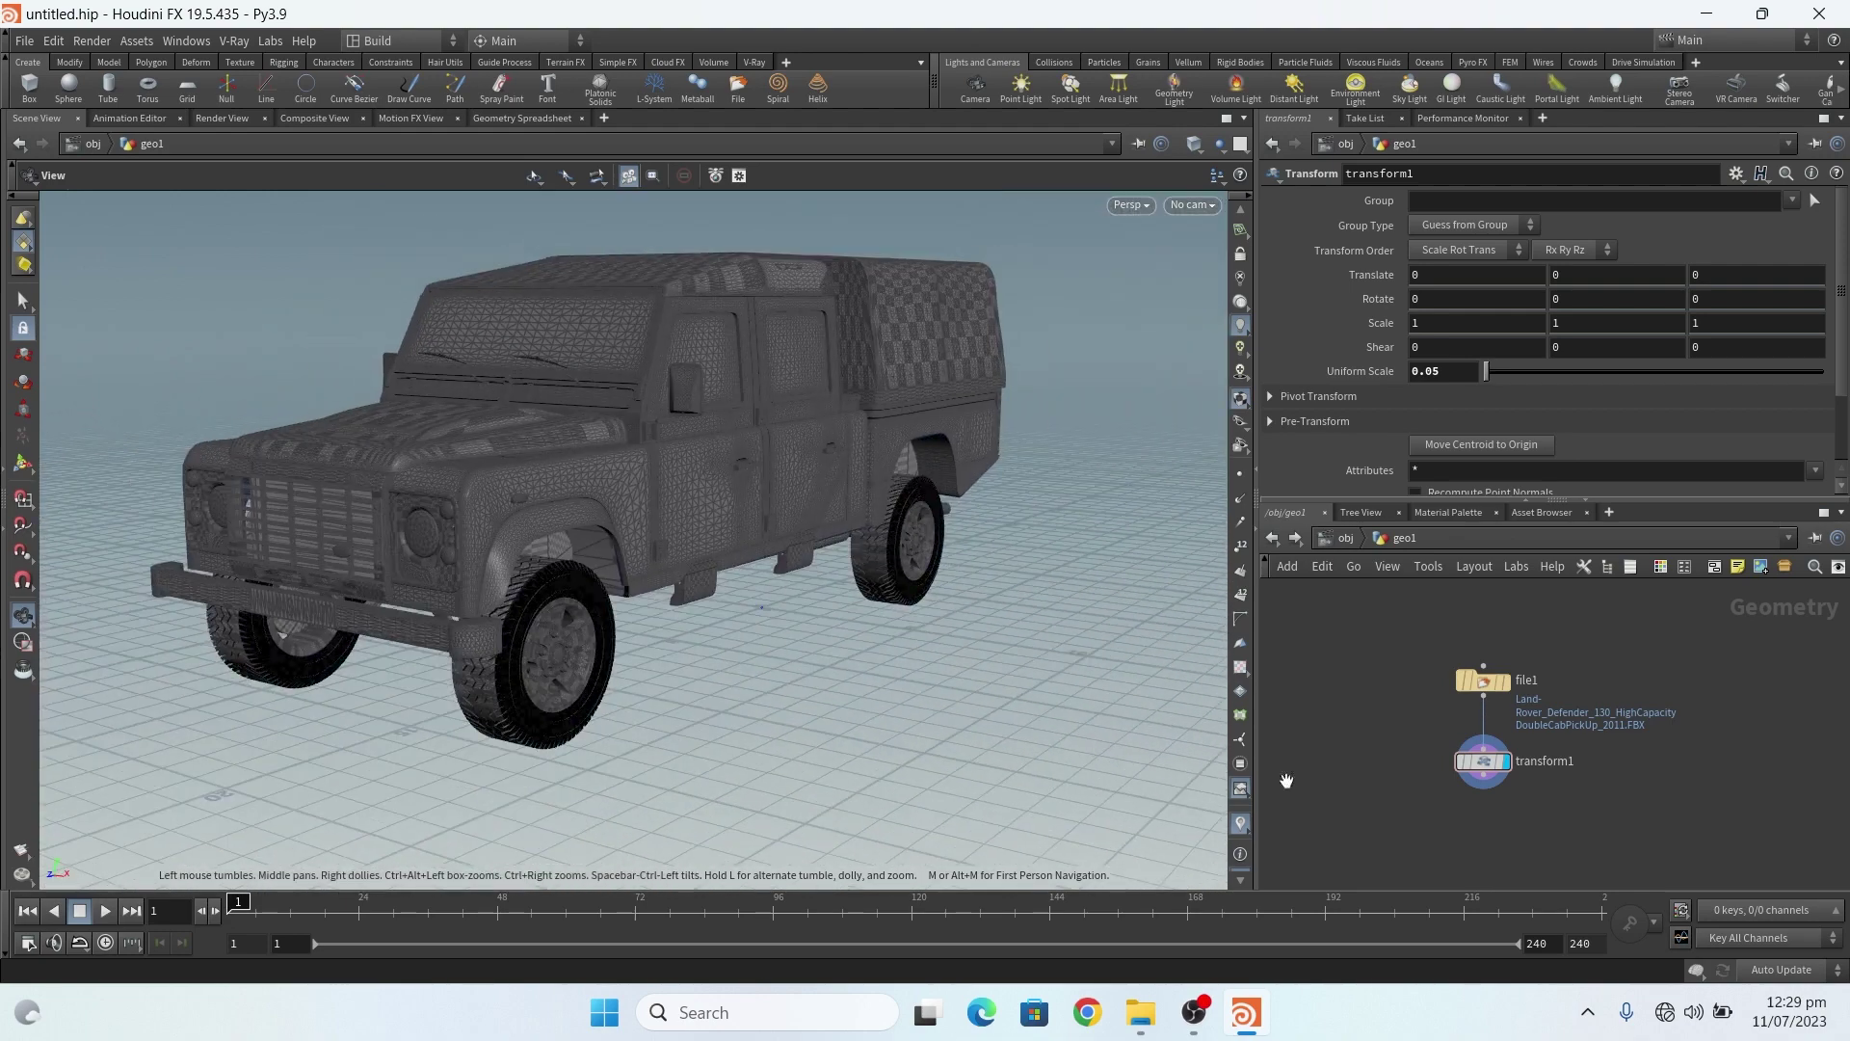
Check the geo1 object and the settings of its file1 and transform1 nodes
scroll(1449, 747, up, 3)
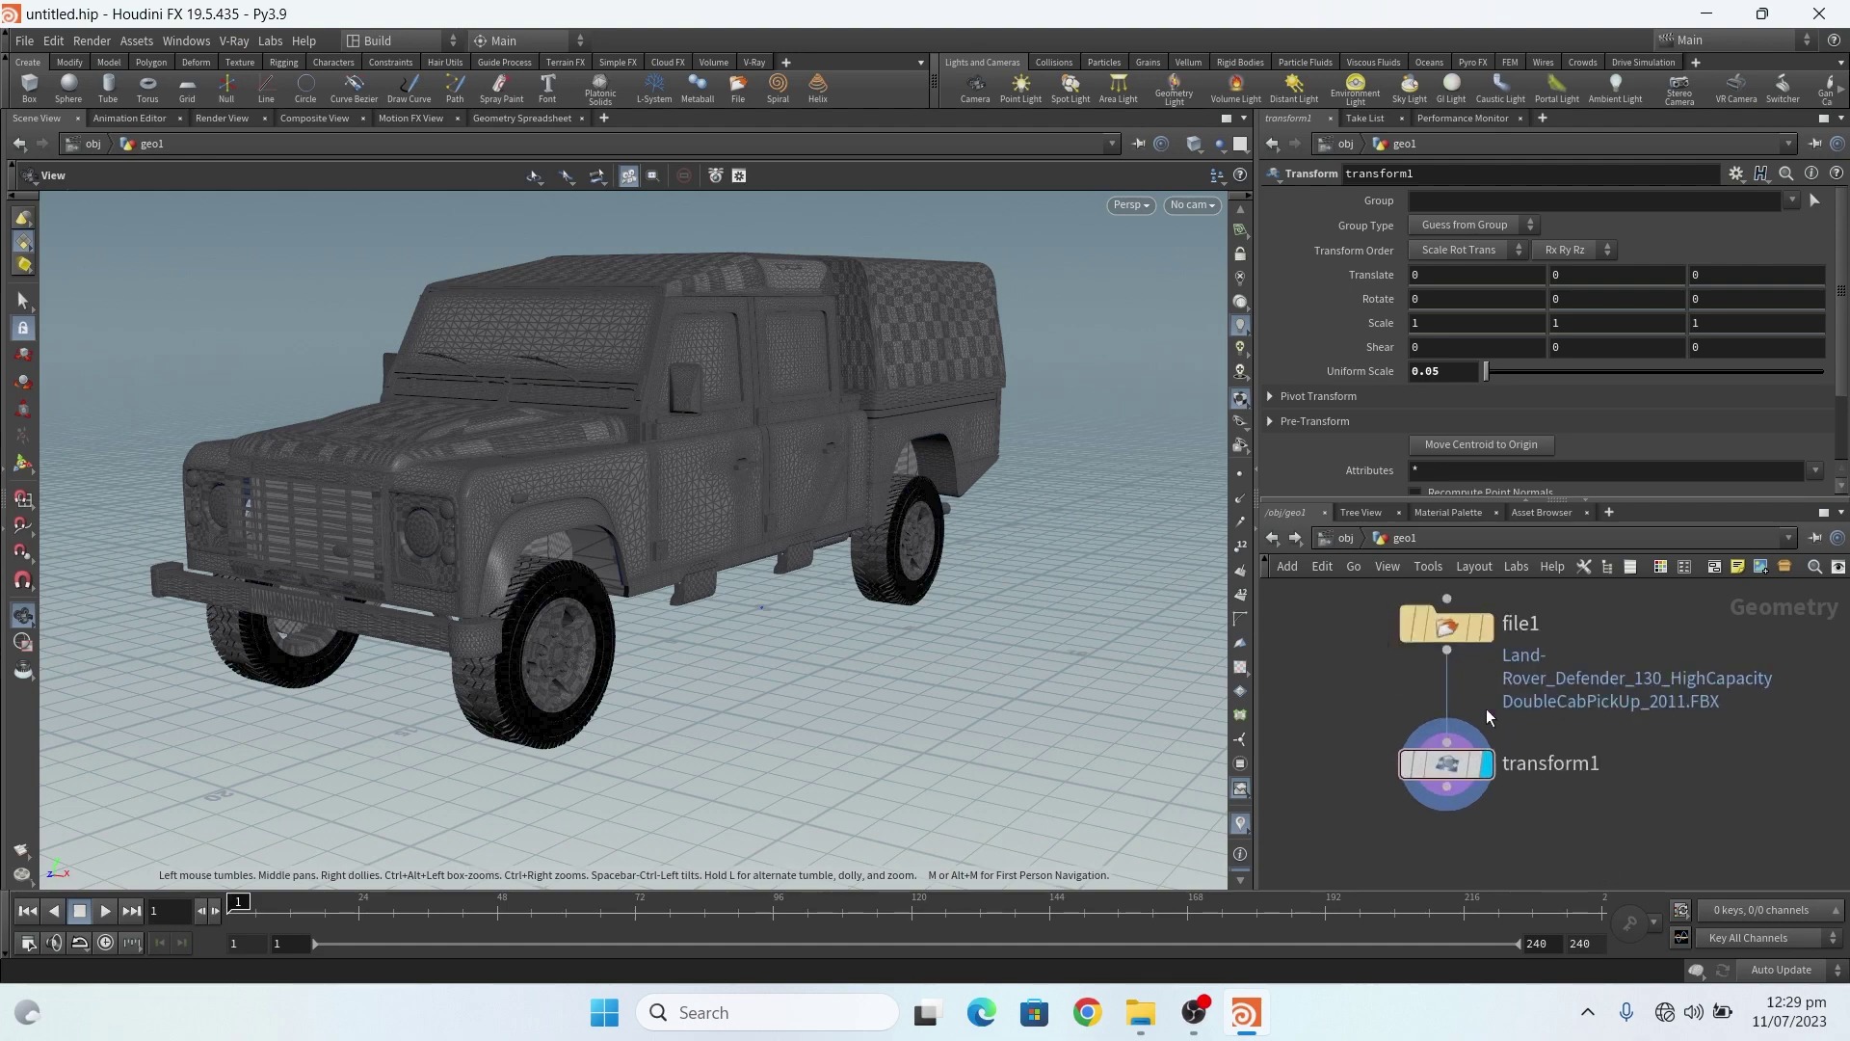
click(1273, 538)
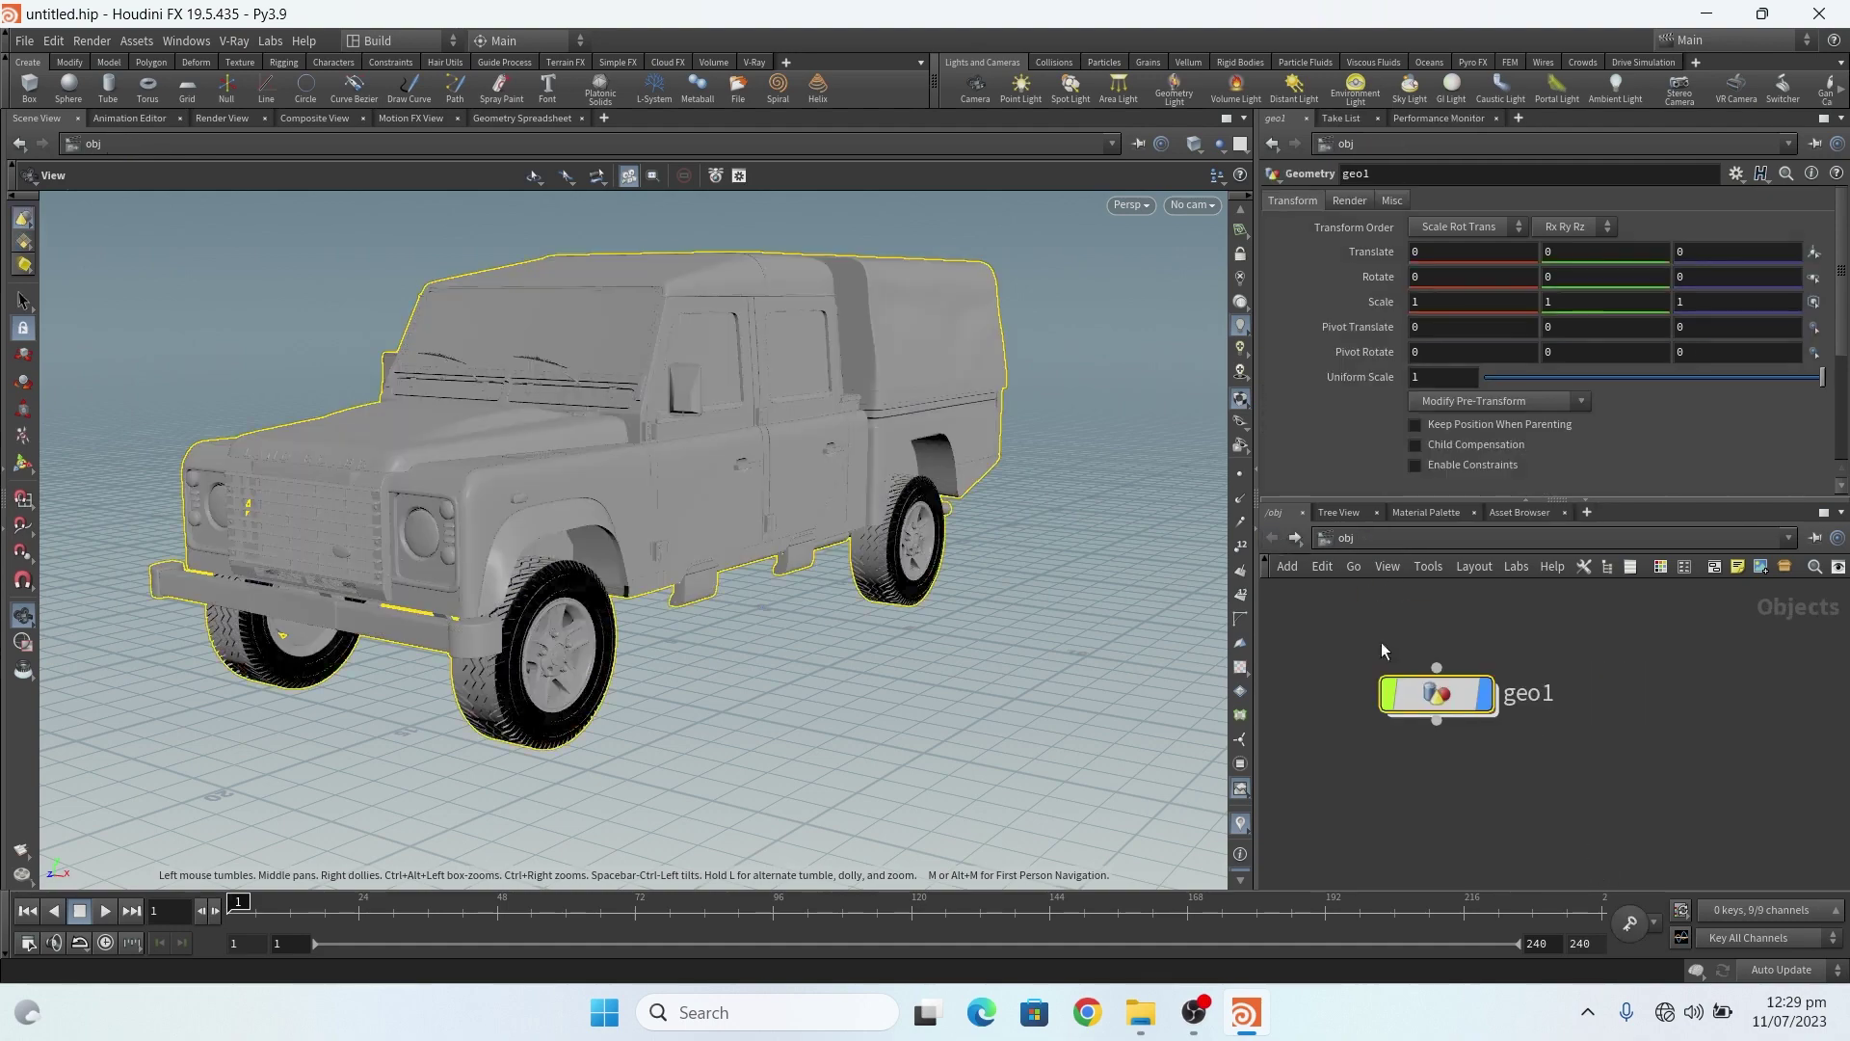
double_click(1439, 695)
click(1455, 623)
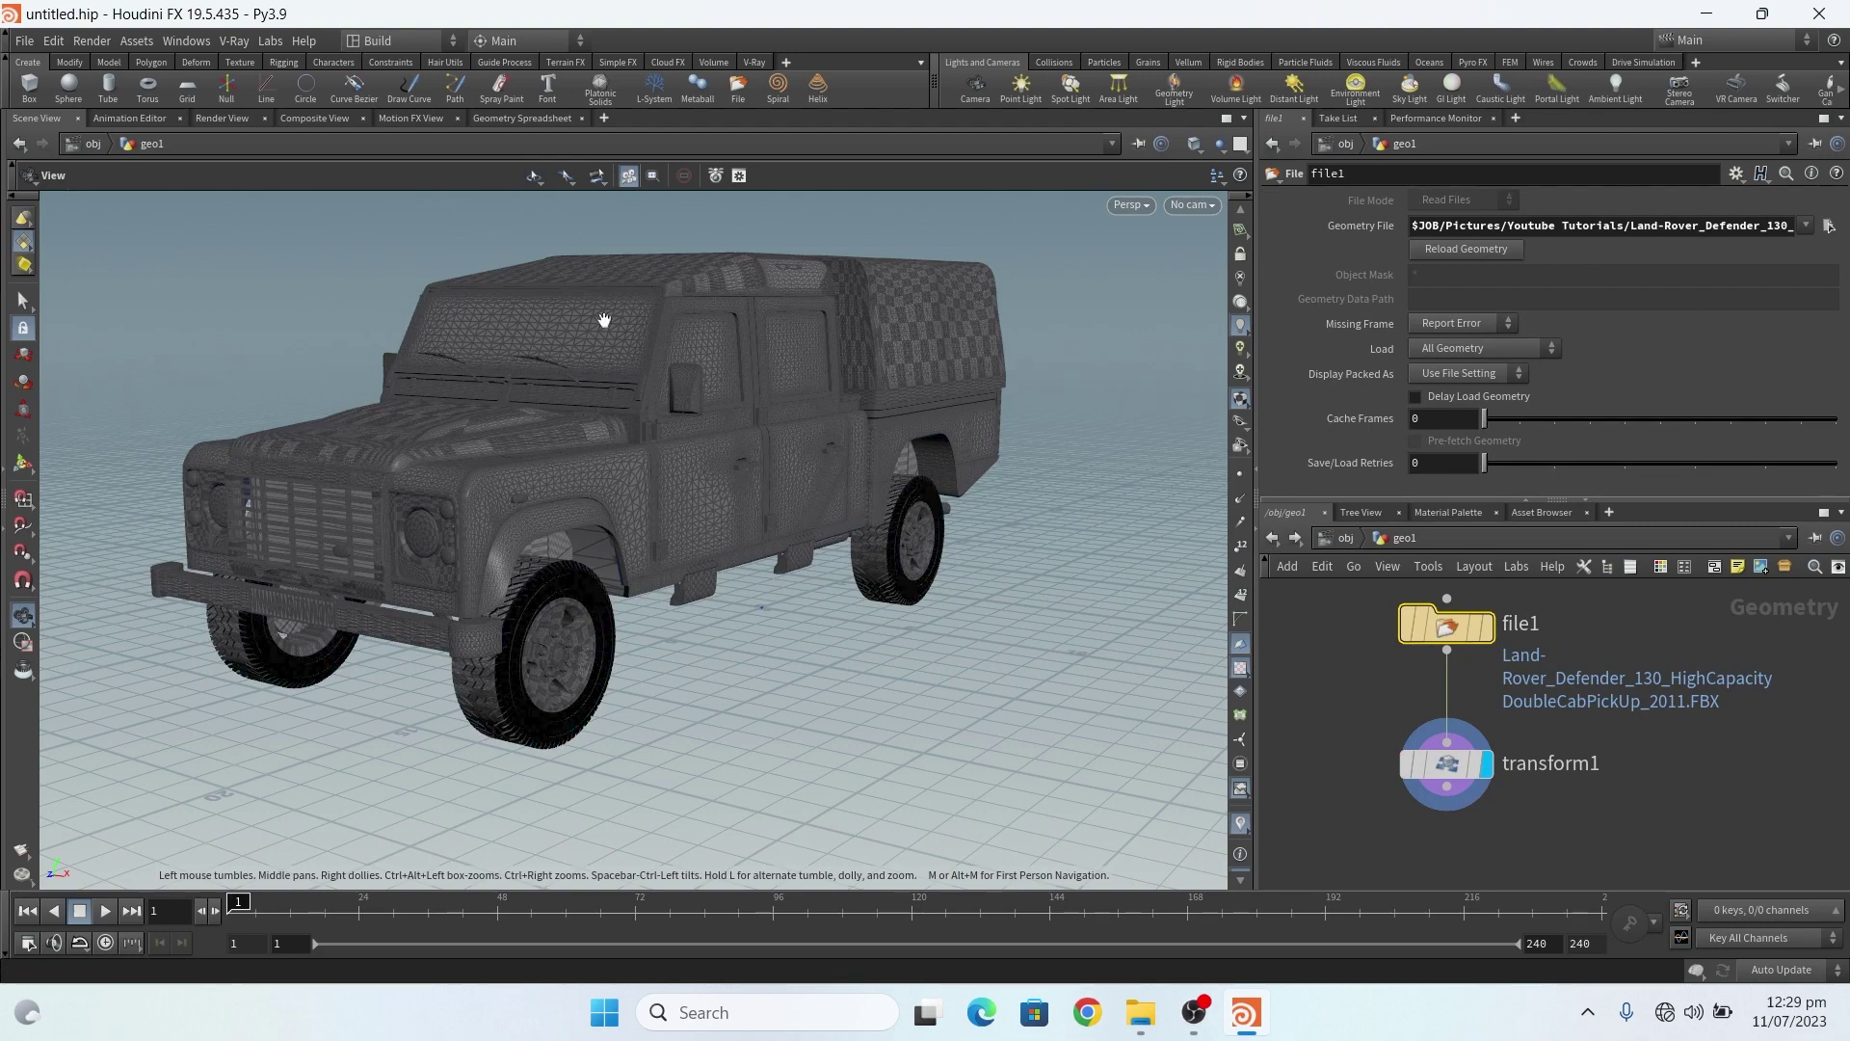
drag(651, 437, 609, 433)
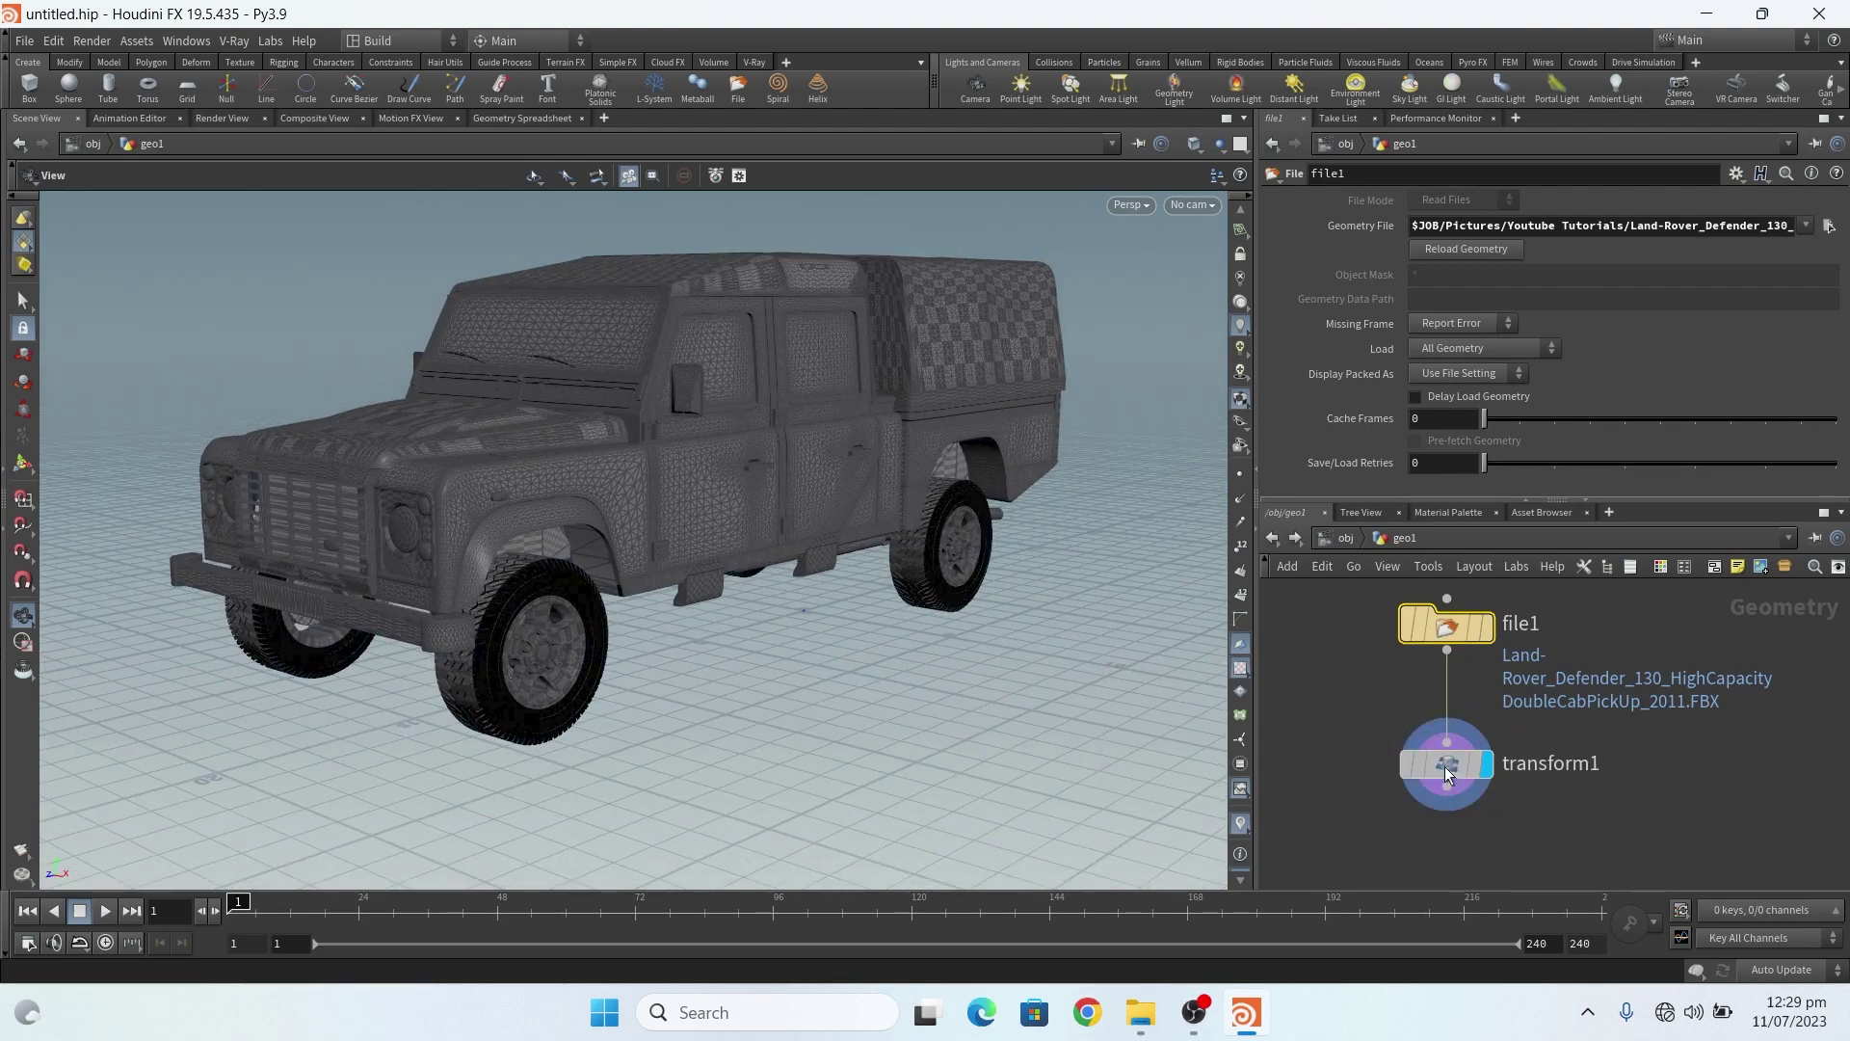
click(1474, 761)
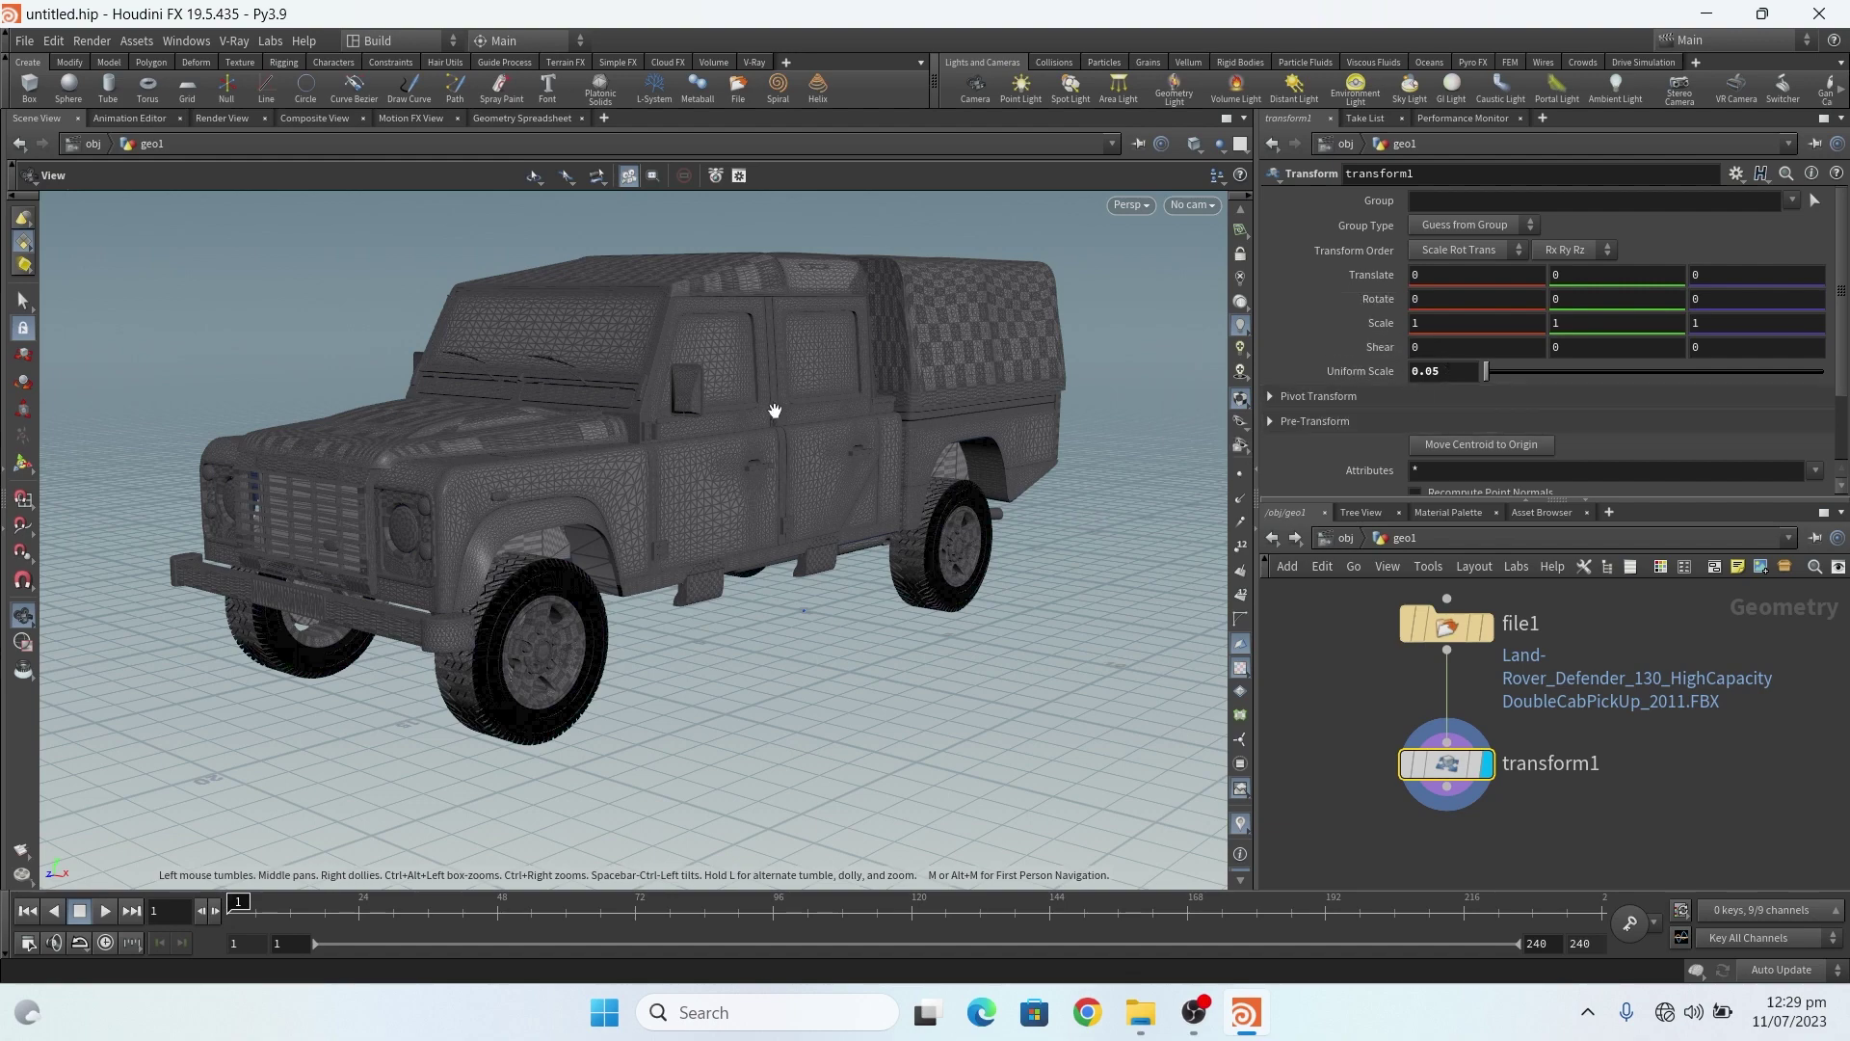
Add an Exploded View node to the network and place it below and to the right of transform1
drag(773, 419, 735, 496)
right_drag(735, 497, 698, 529)
scroll(1551, 737, up, 1)
scroll(1552, 734, down, 4)
click(1495, 801)
key(Tab)
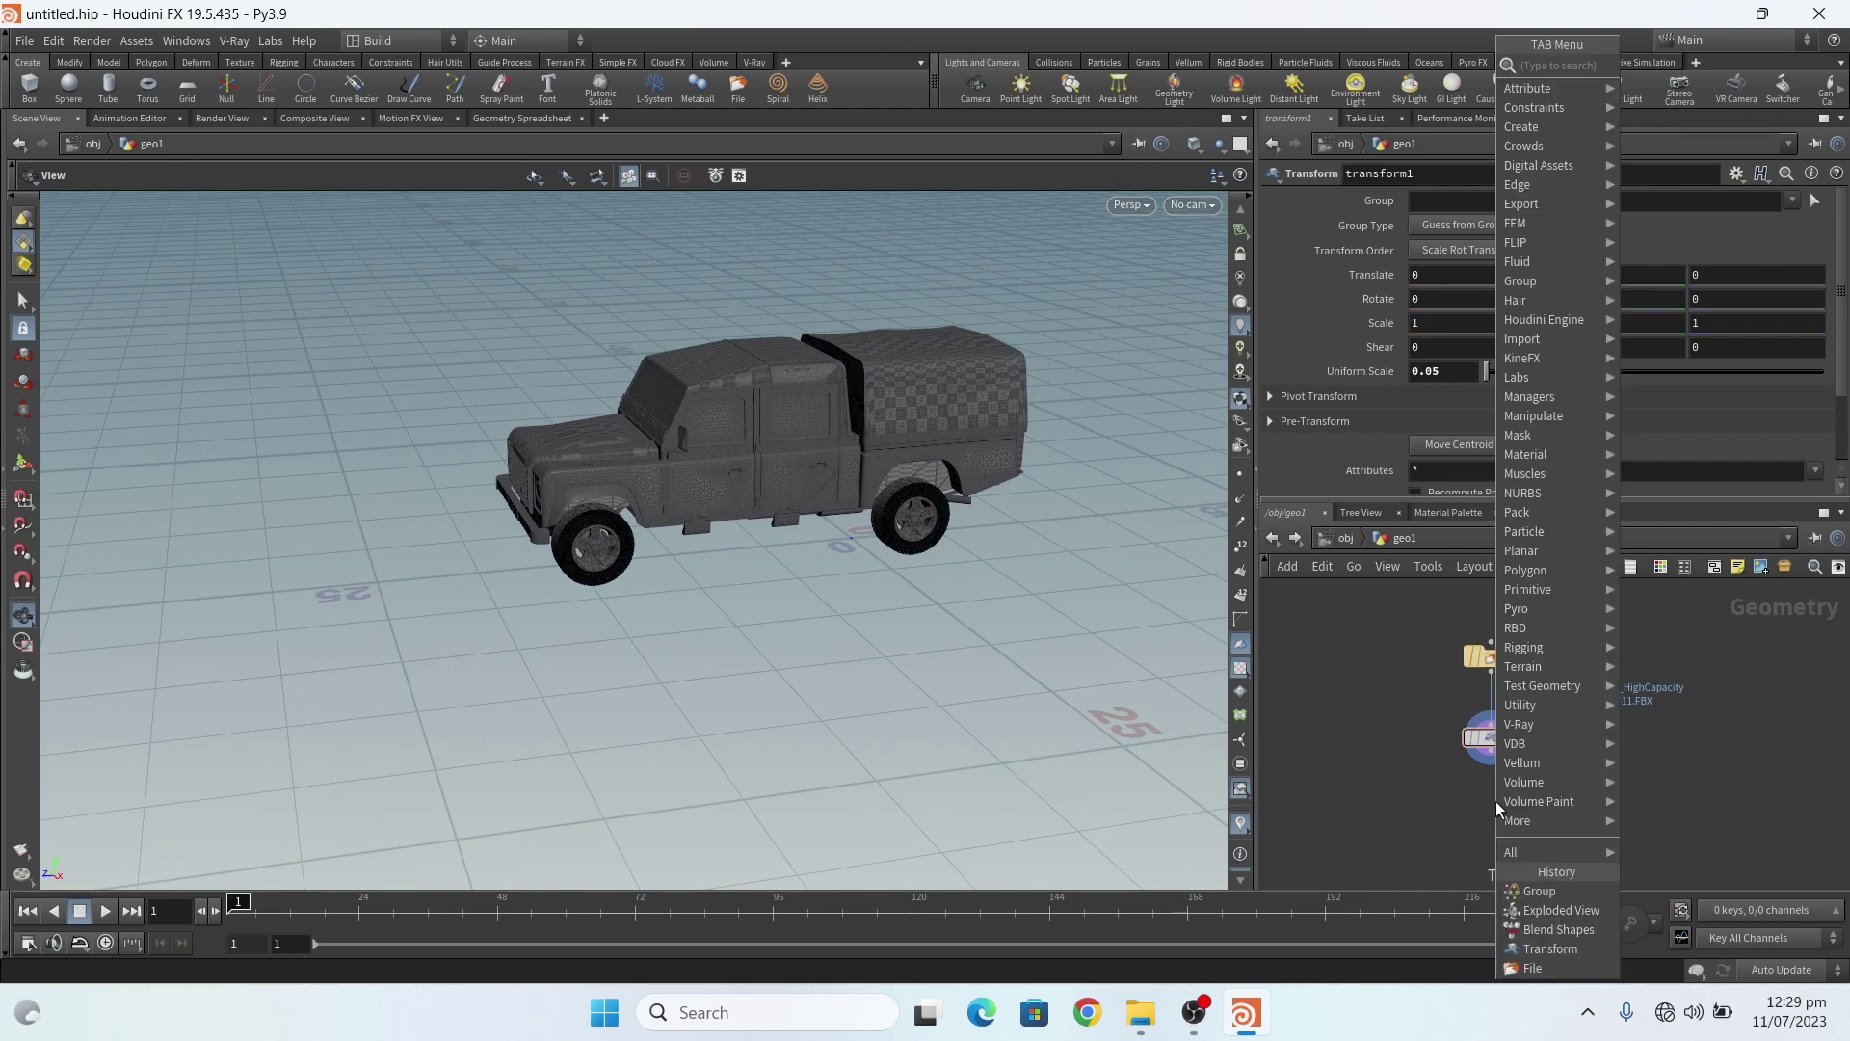
text(expl)
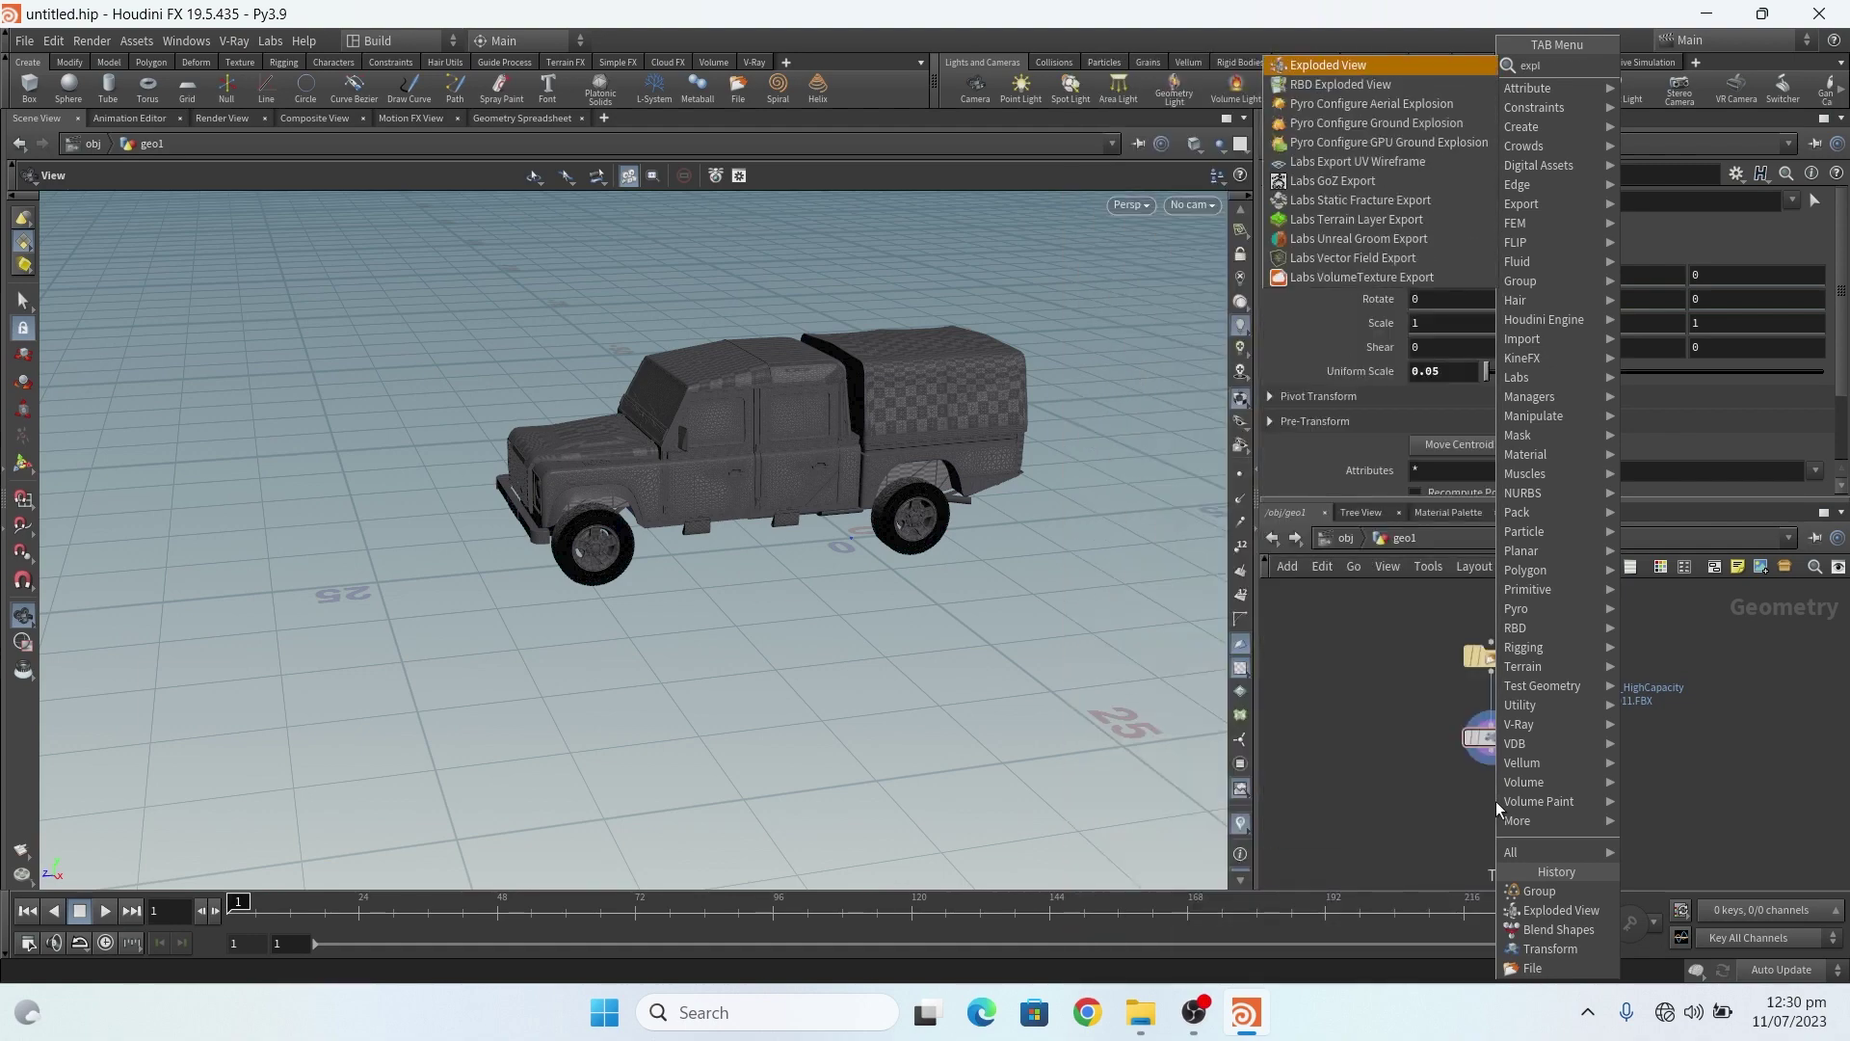
key(Return)
click(1496, 801)
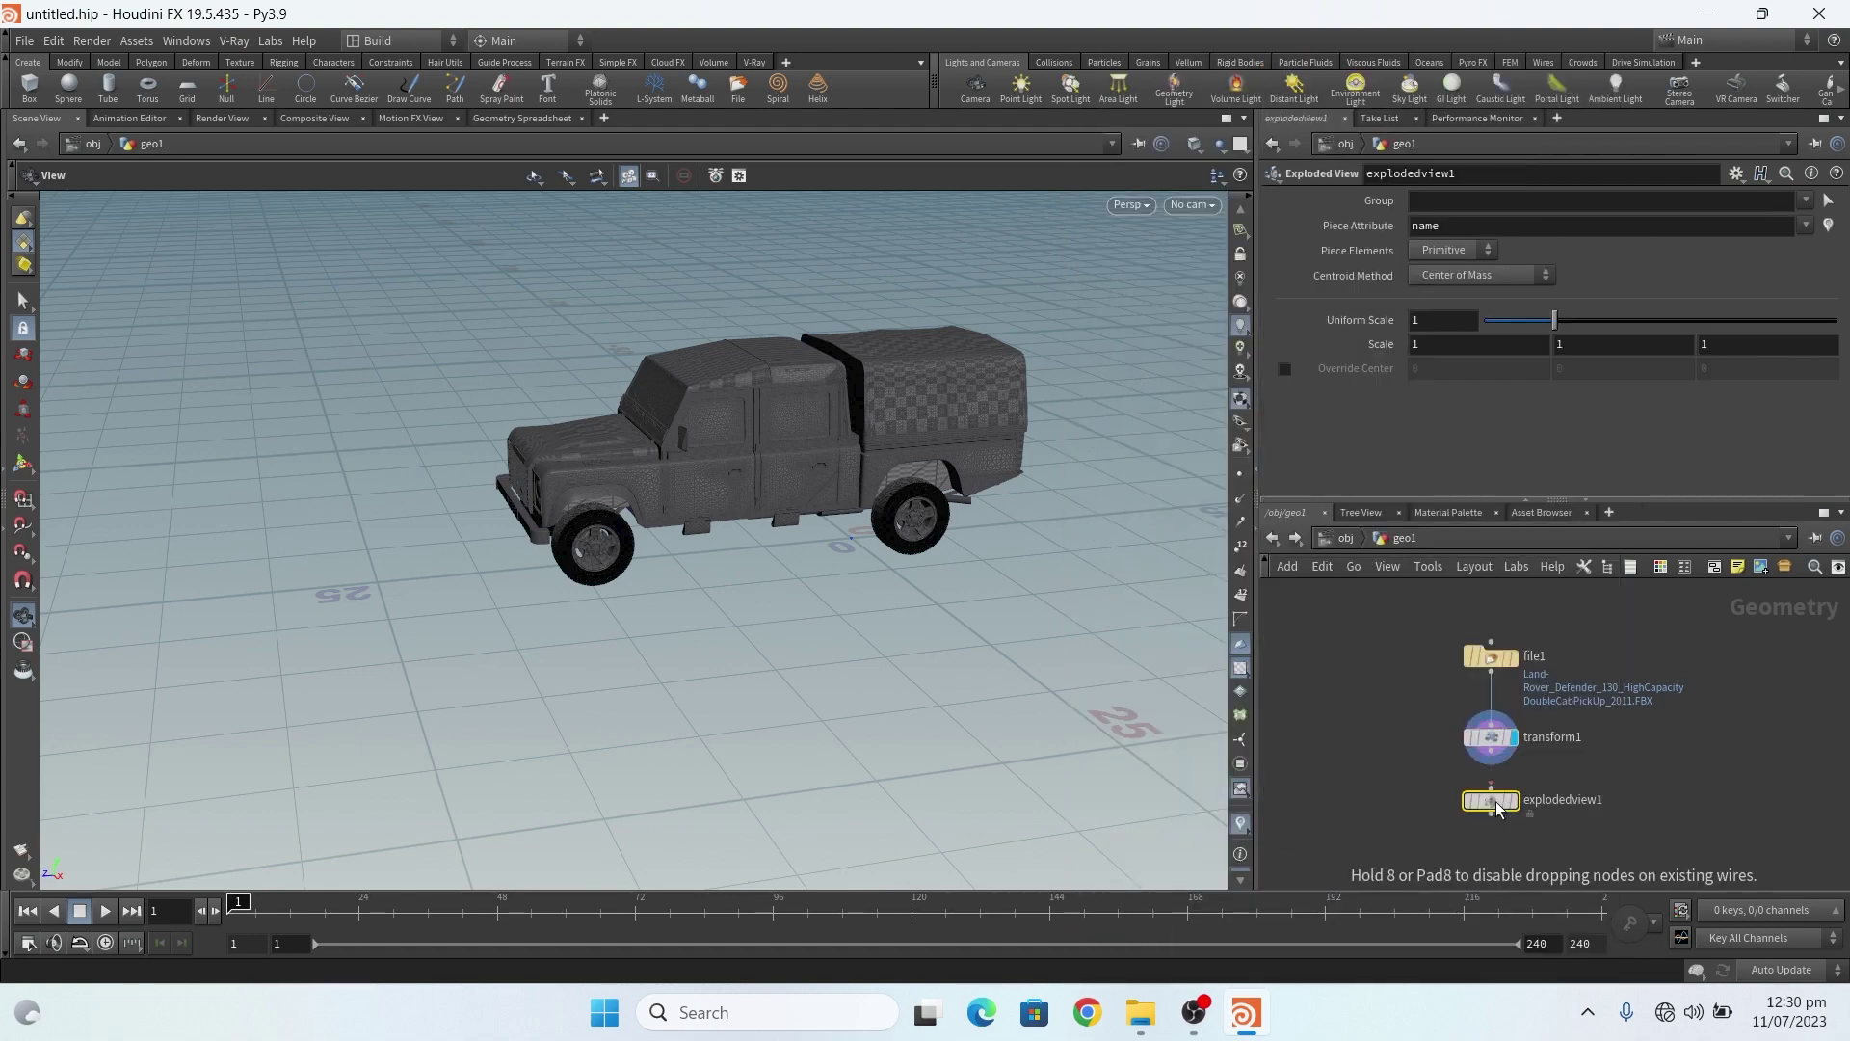
scroll(1499, 804, up, 4)
drag(1506, 811, 1641, 817)
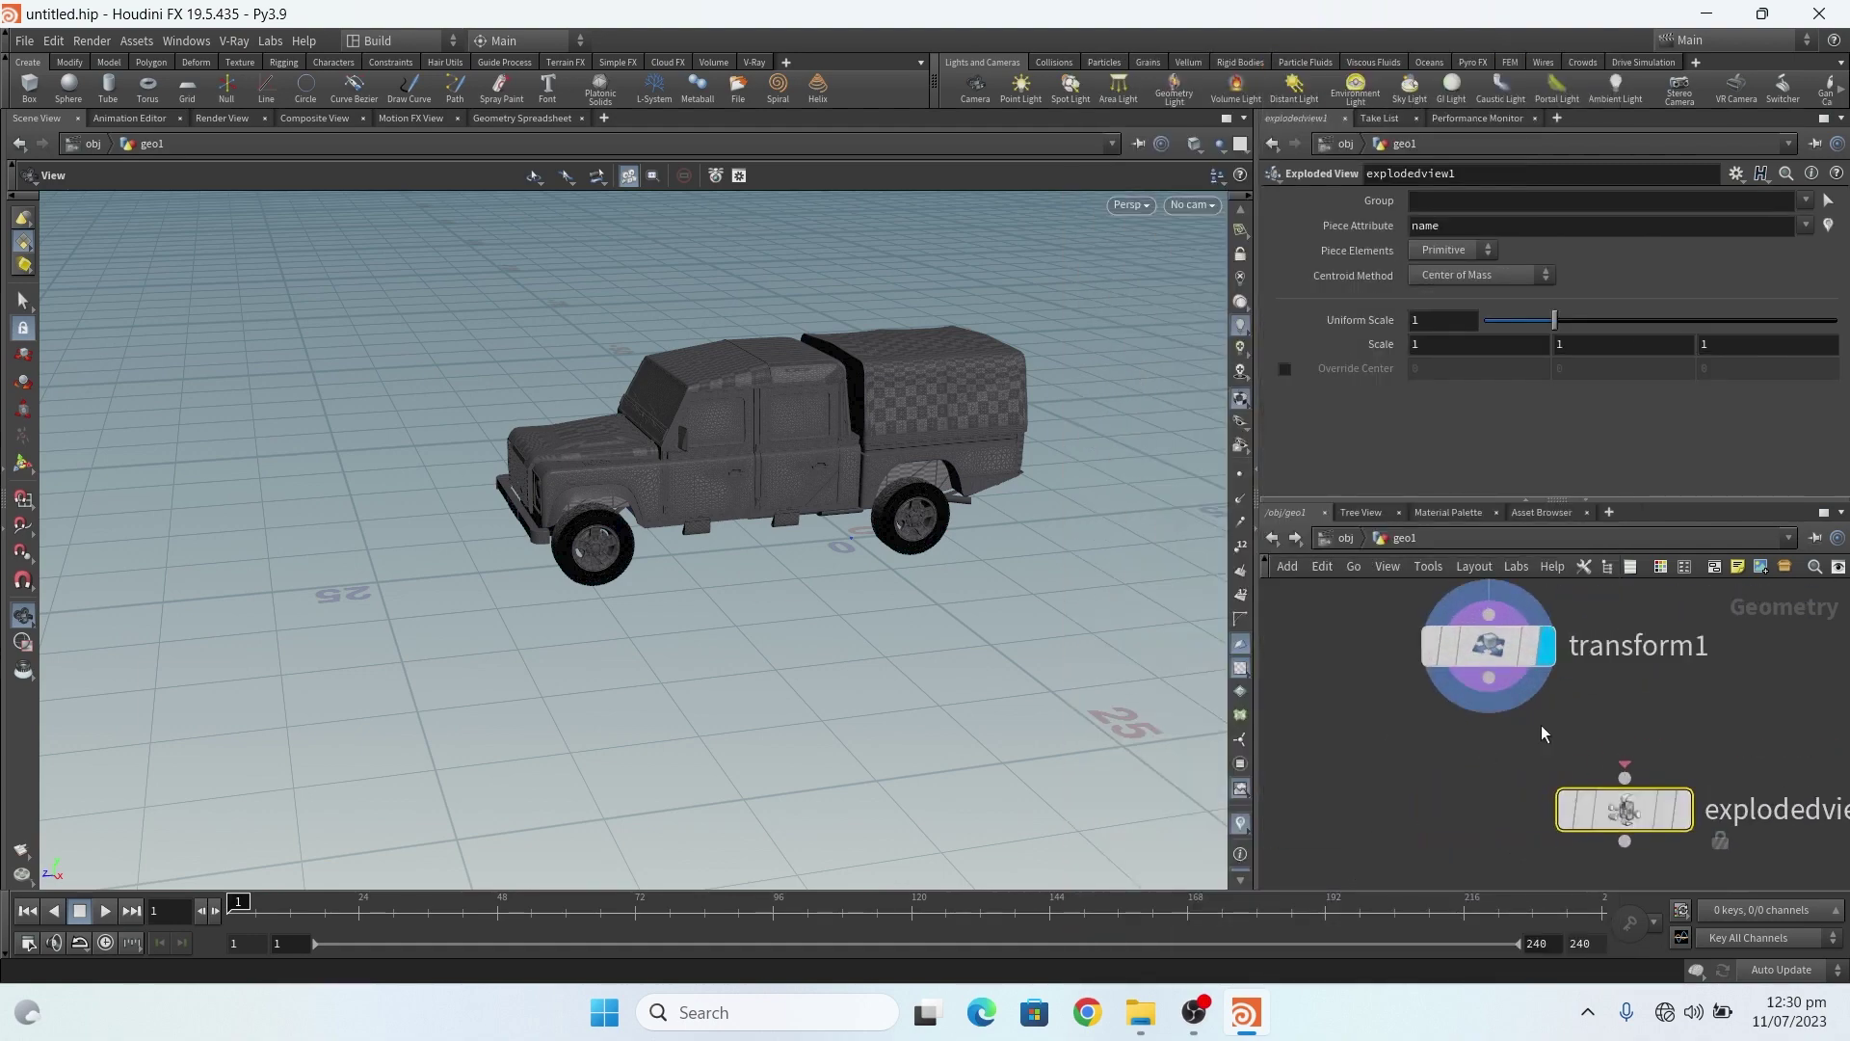
Connect the transform1 output to the Exploded View node and display the exploded vehicle
drag(1489, 679, 1622, 748)
scroll(1555, 761, down, 5)
scroll(1555, 803, up, 4)
click(1664, 744)
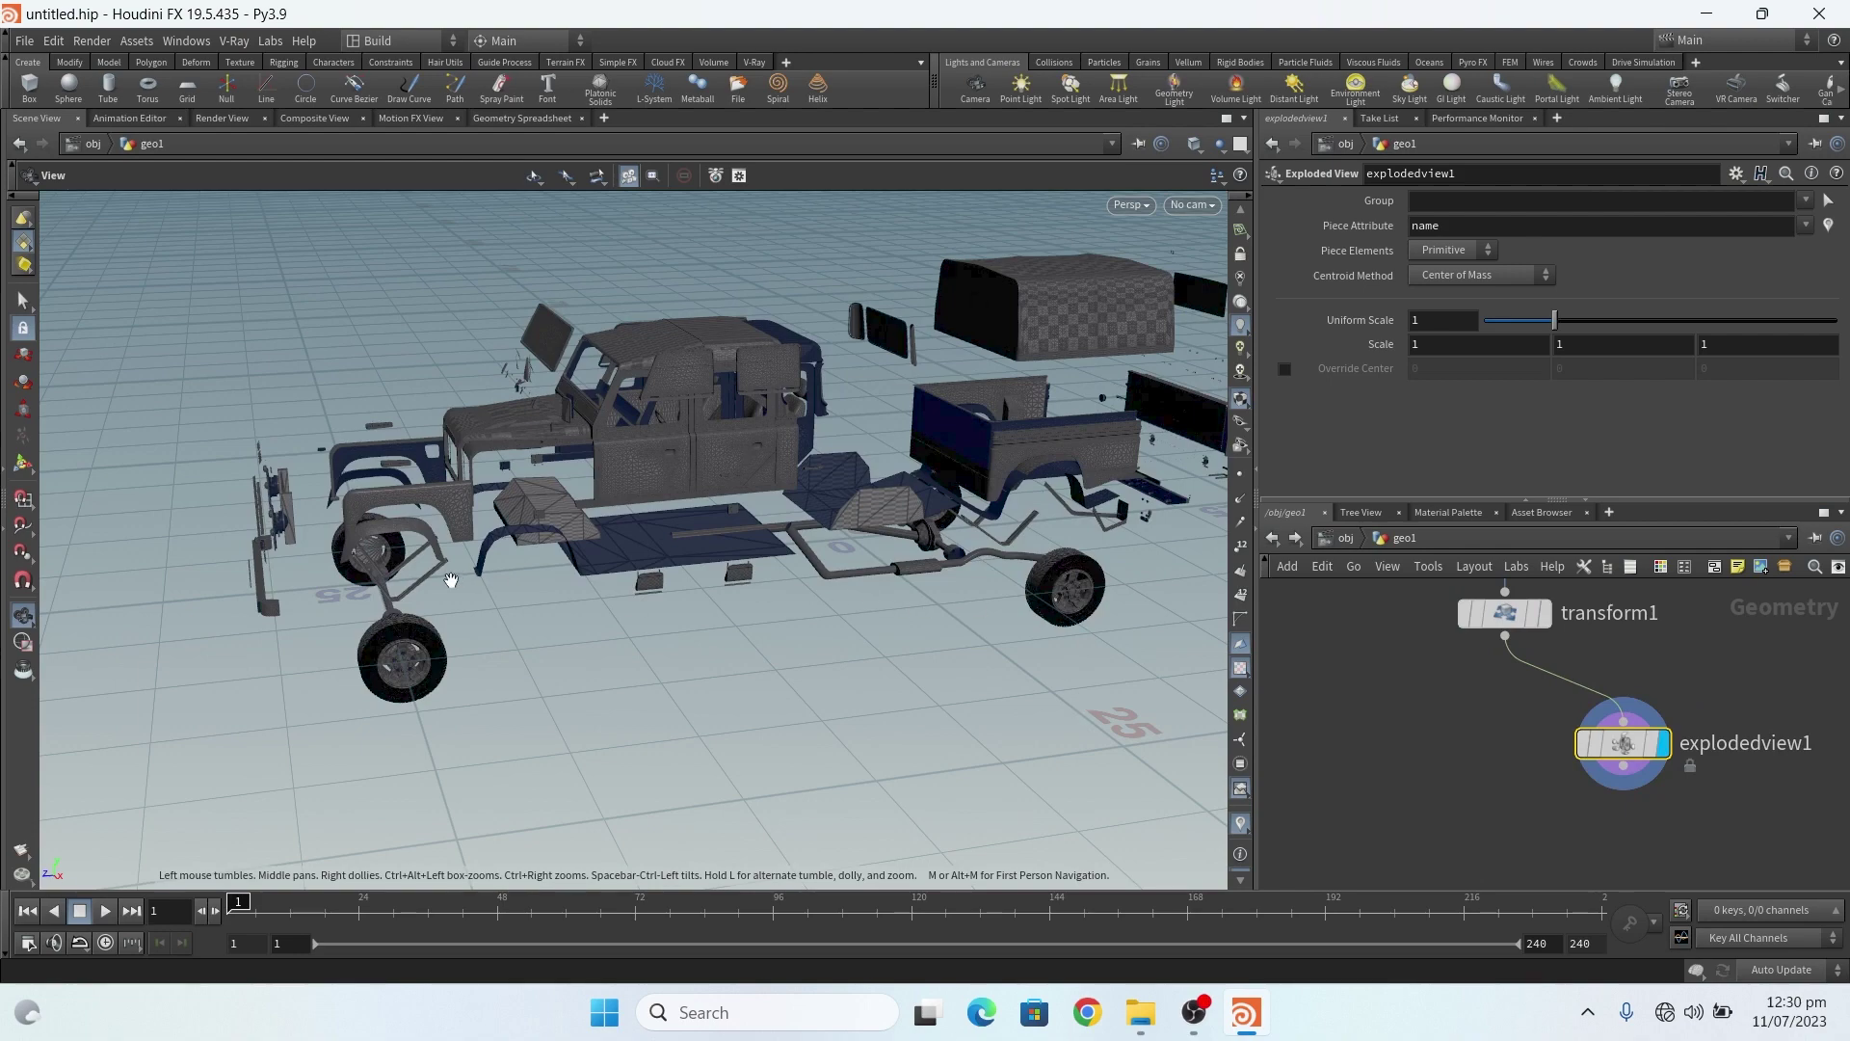
scroll(446, 582, down, 3)
scroll(608, 533, up, 4)
drag(909, 450, 926, 417)
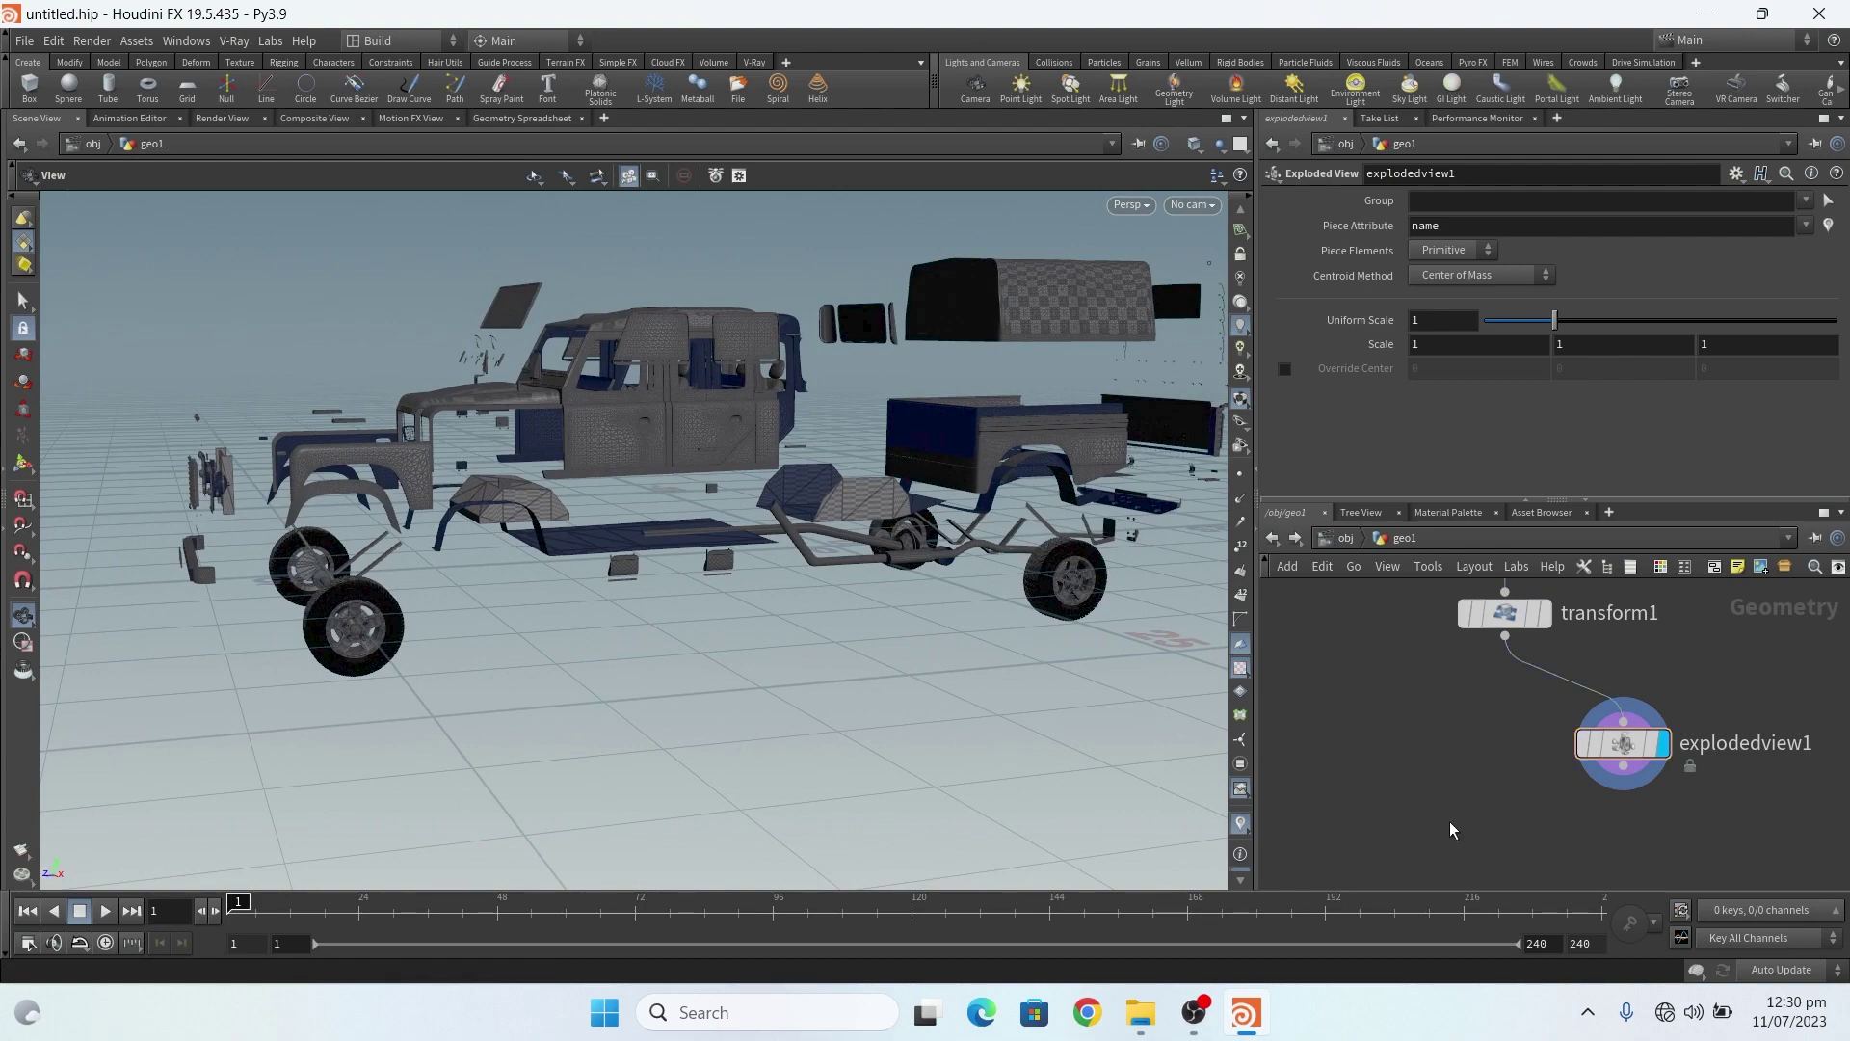
Add a Group node to the network and place it below the Exploded View node
key(Tab)
mouse_move(1452, 822)
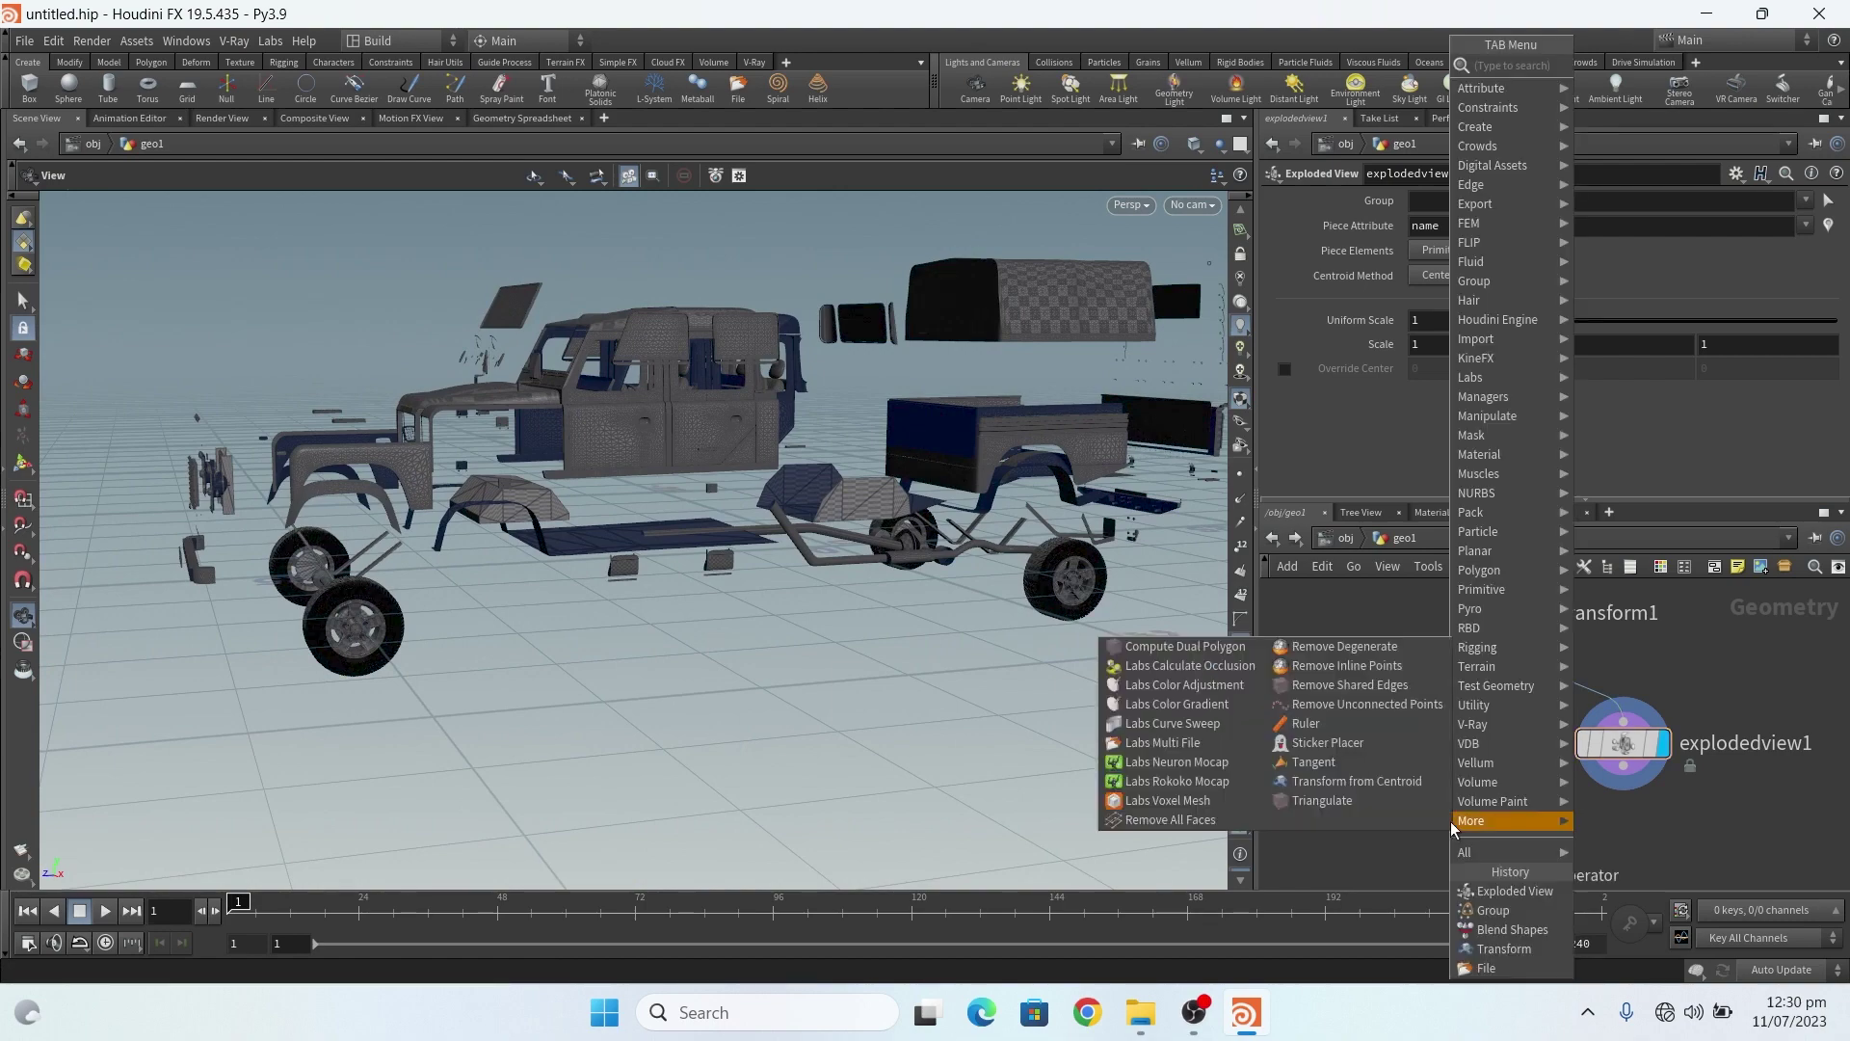
text(group)
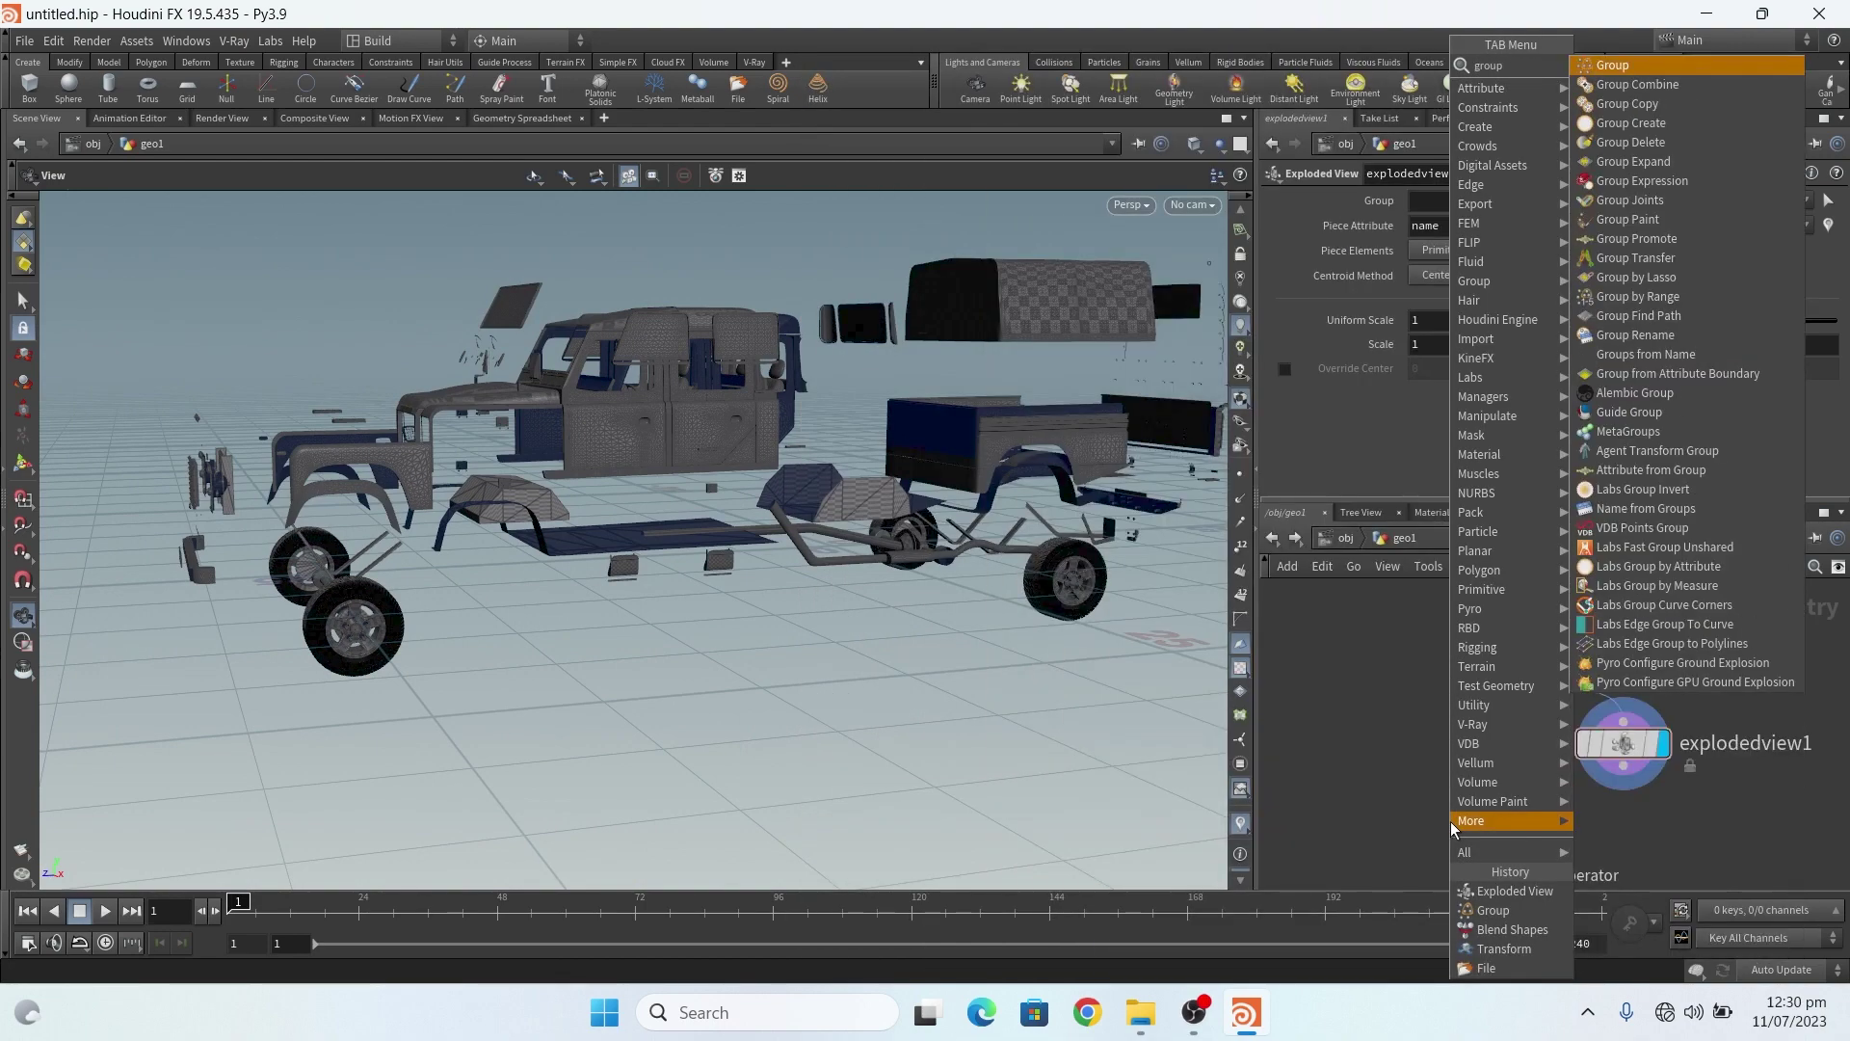
key(Return)
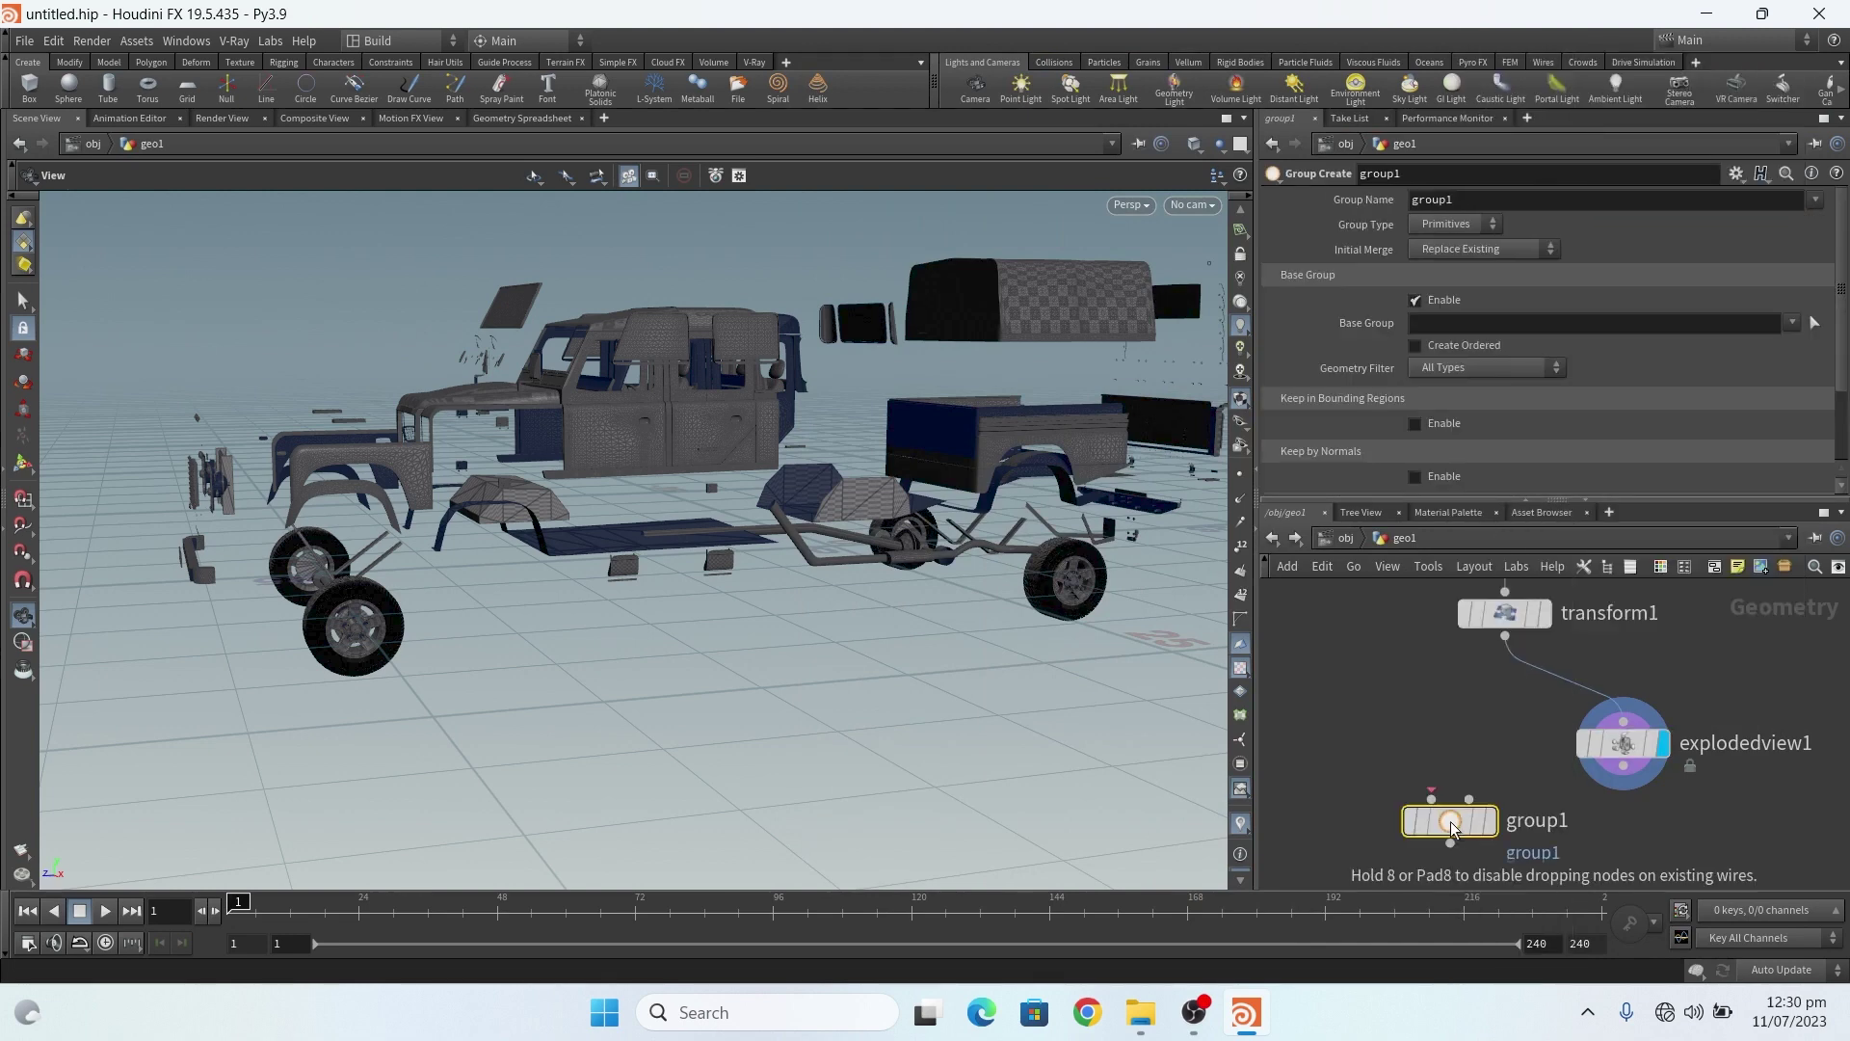
click(1494, 838)
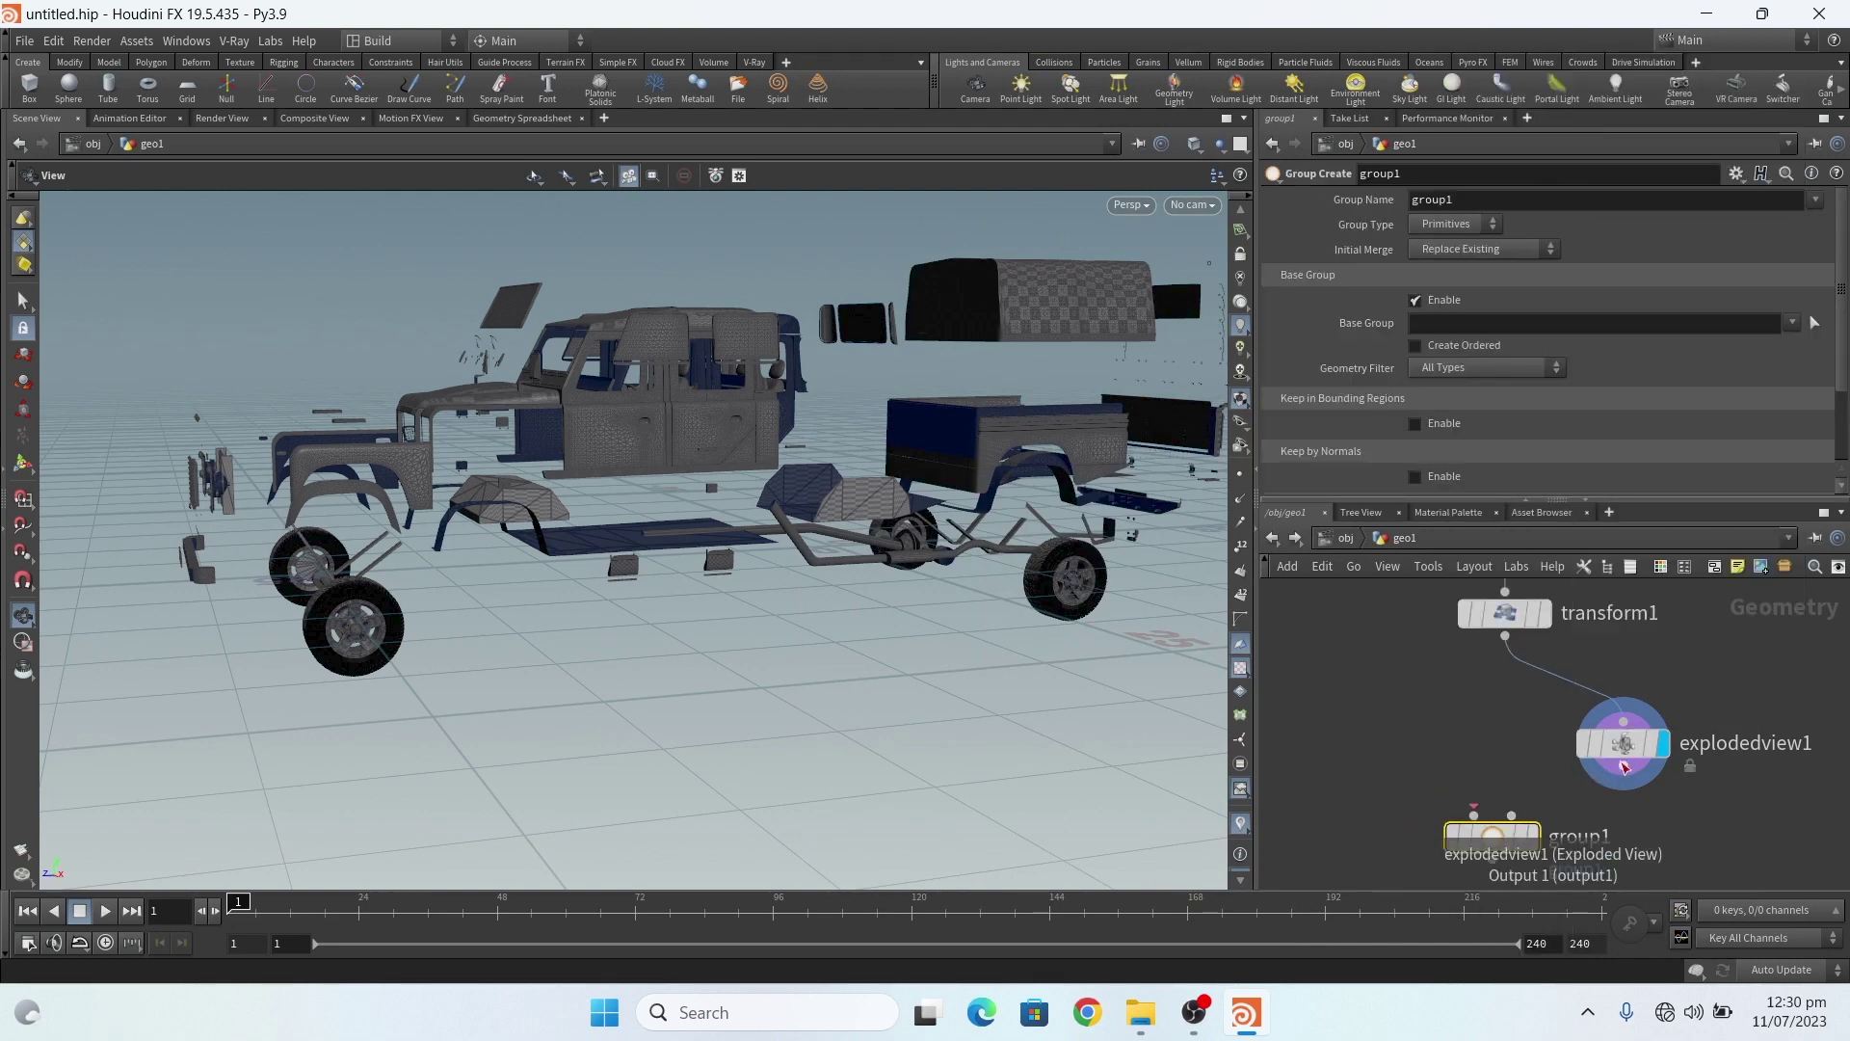
Connect the Exploded View output to the first input of group1 and display group1
drag(1623, 765, 1470, 811)
scroll(1463, 694, down, 5)
scroll(1493, 755, up, 6)
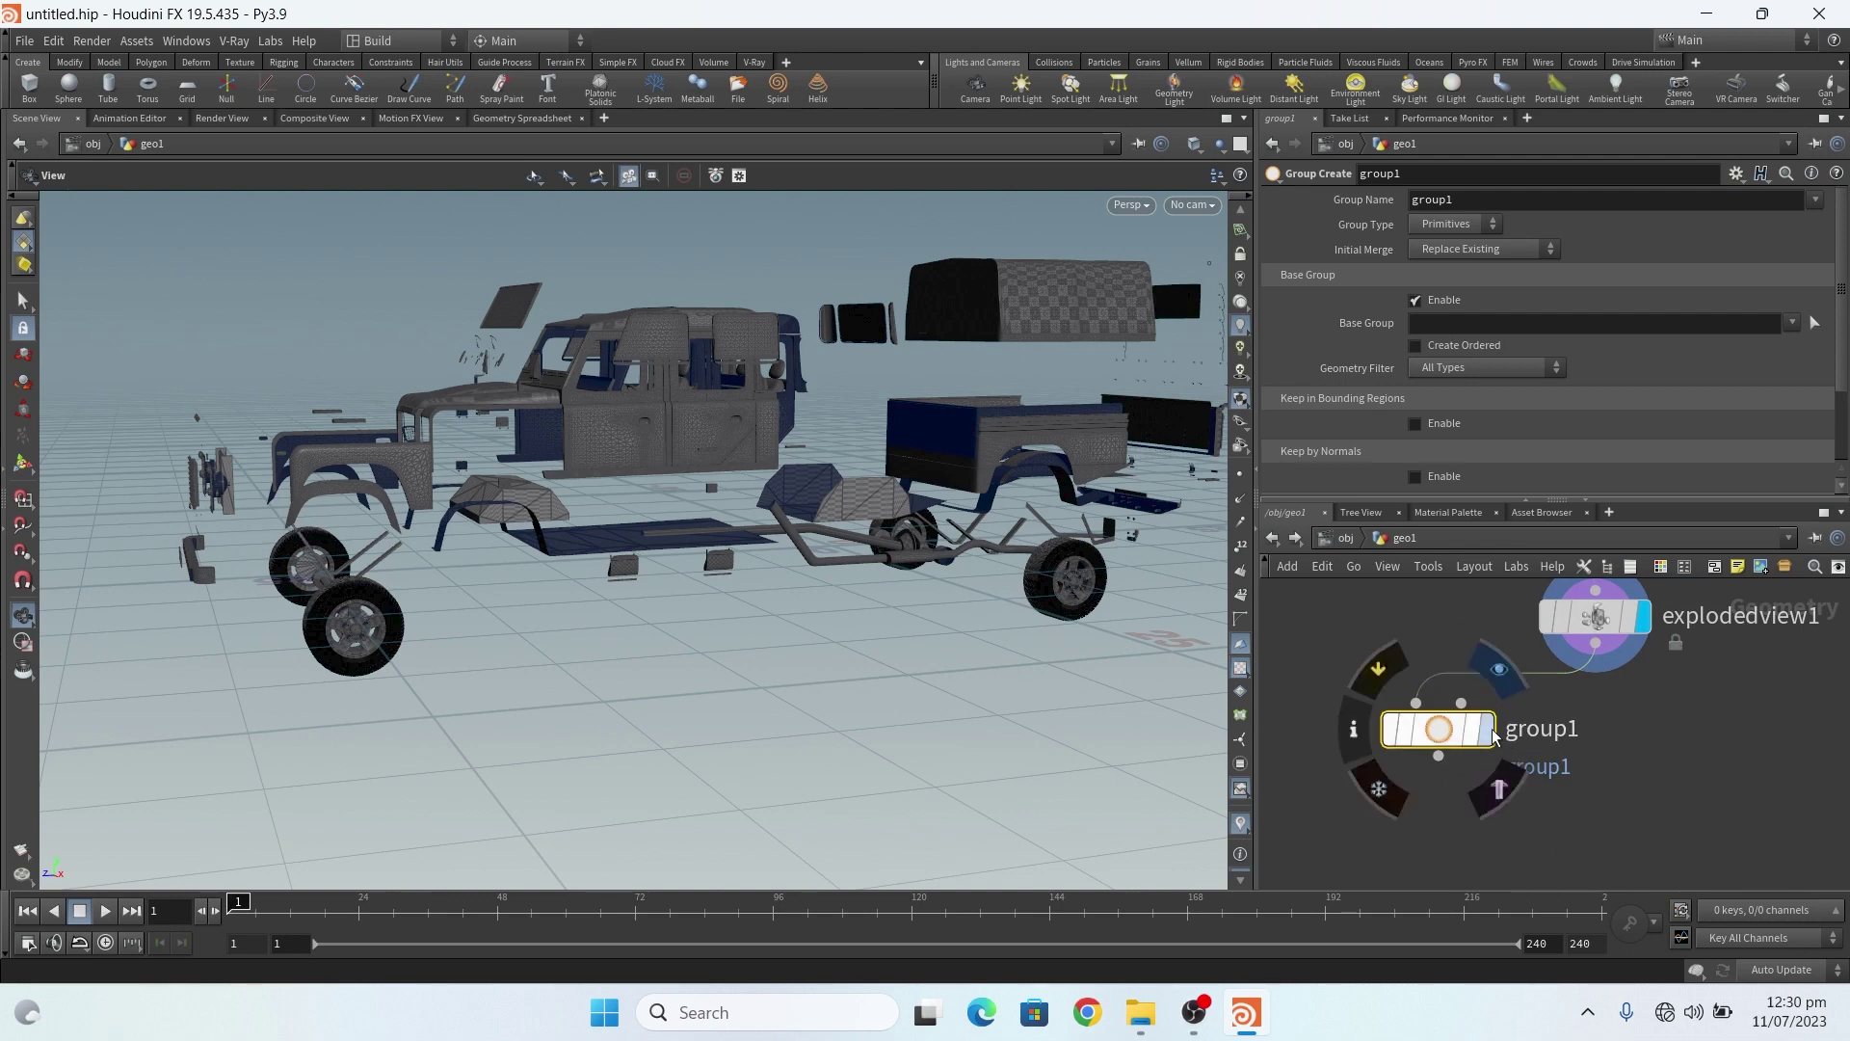
click(1486, 729)
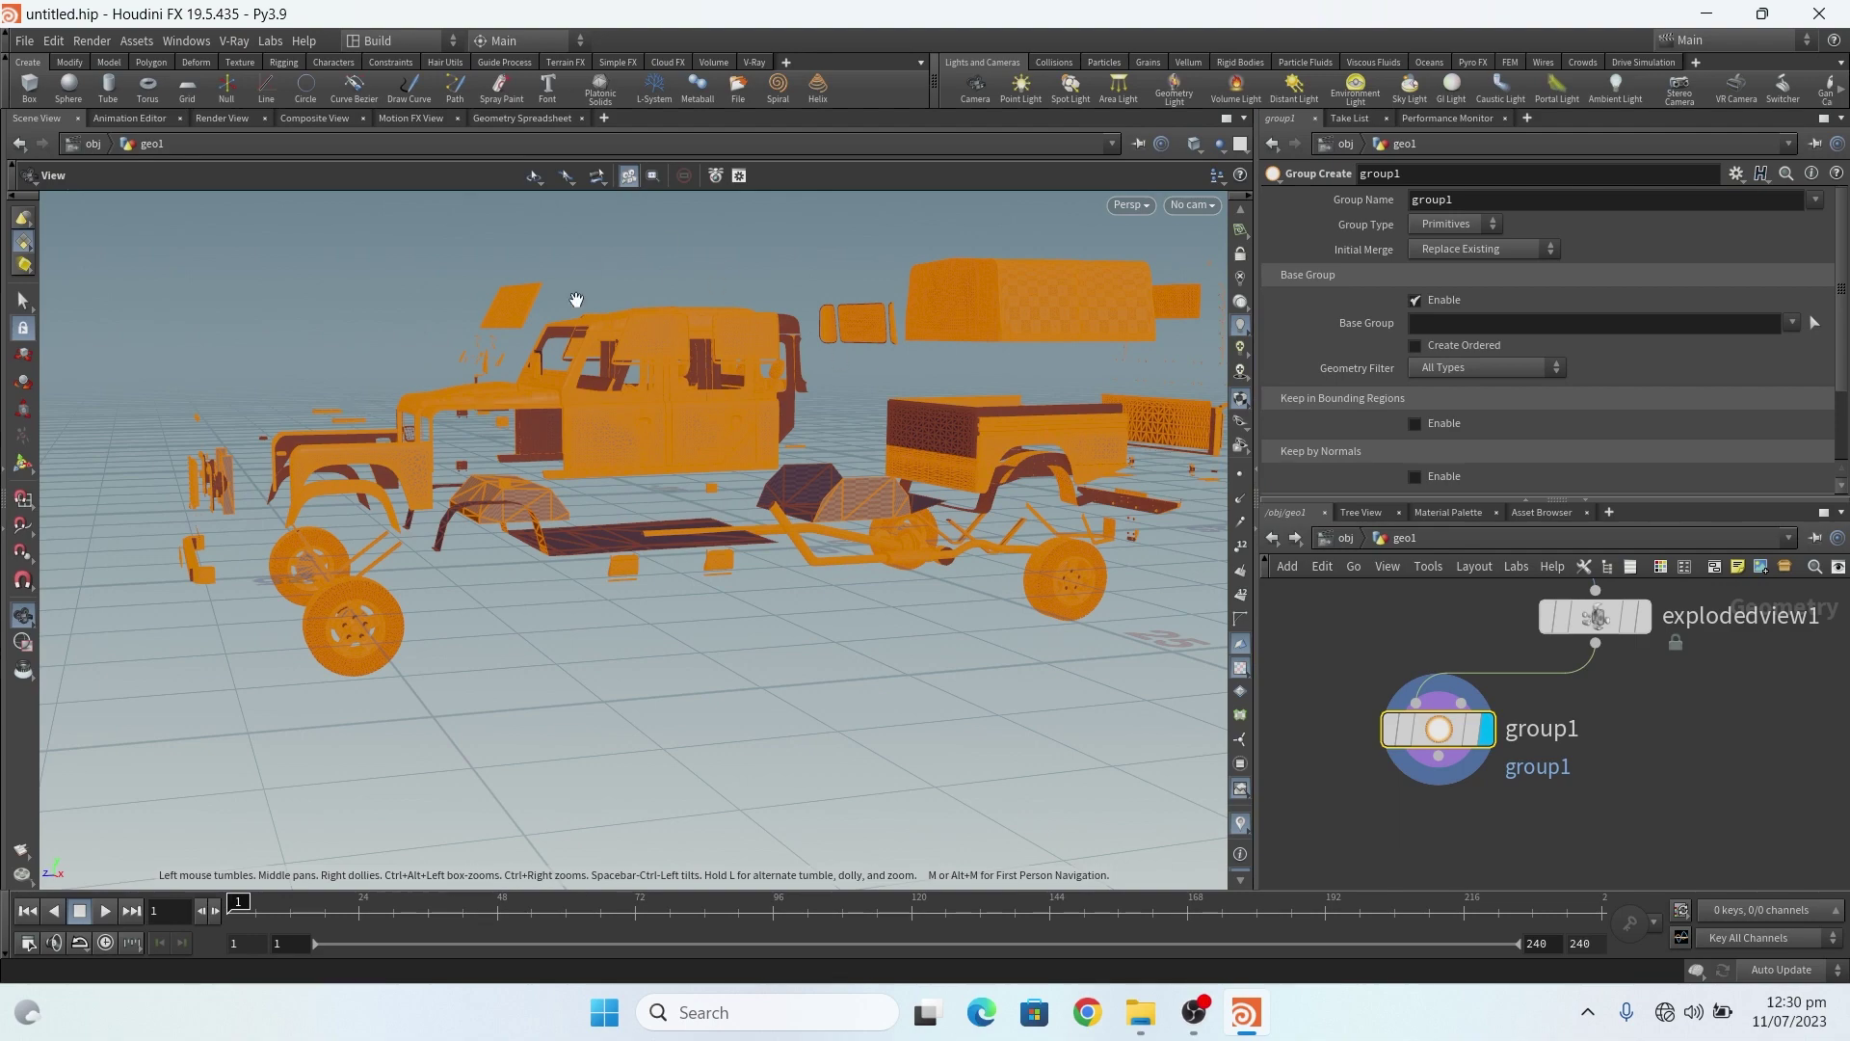
drag(703, 389, 771, 455)
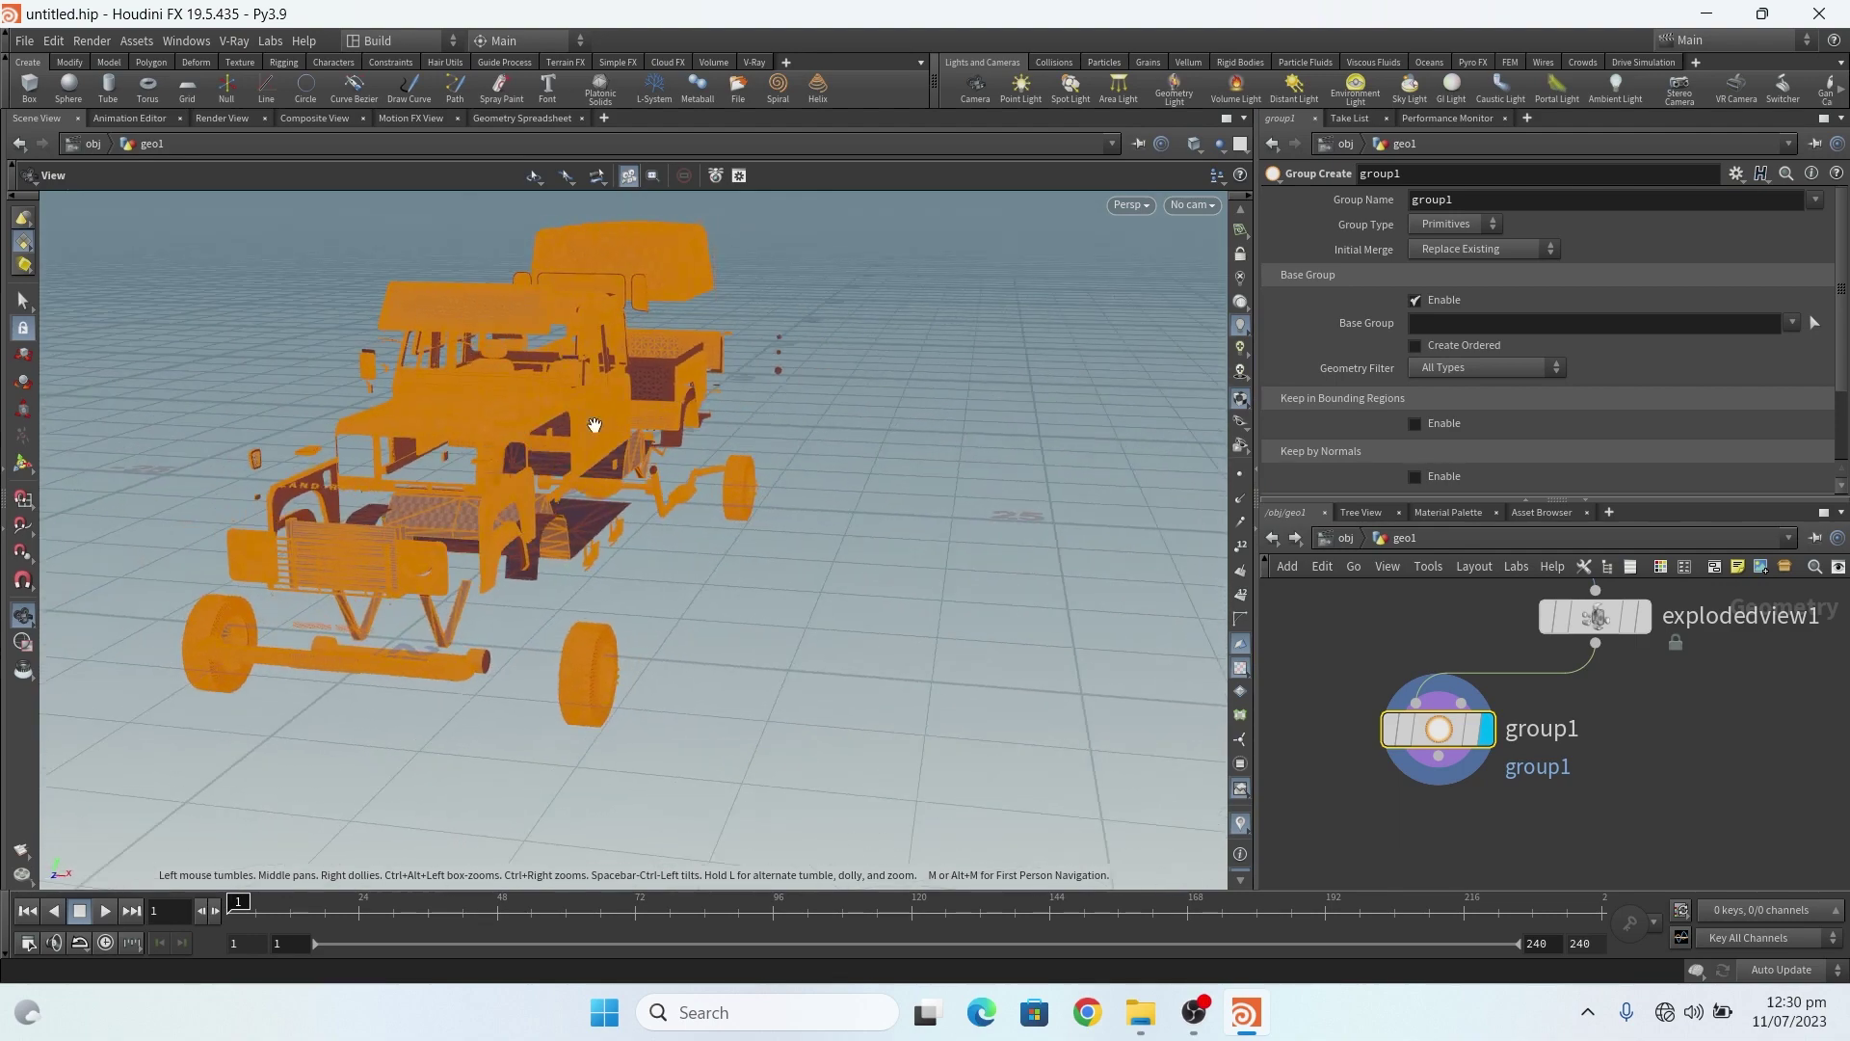
drag(594, 424, 477, 387)
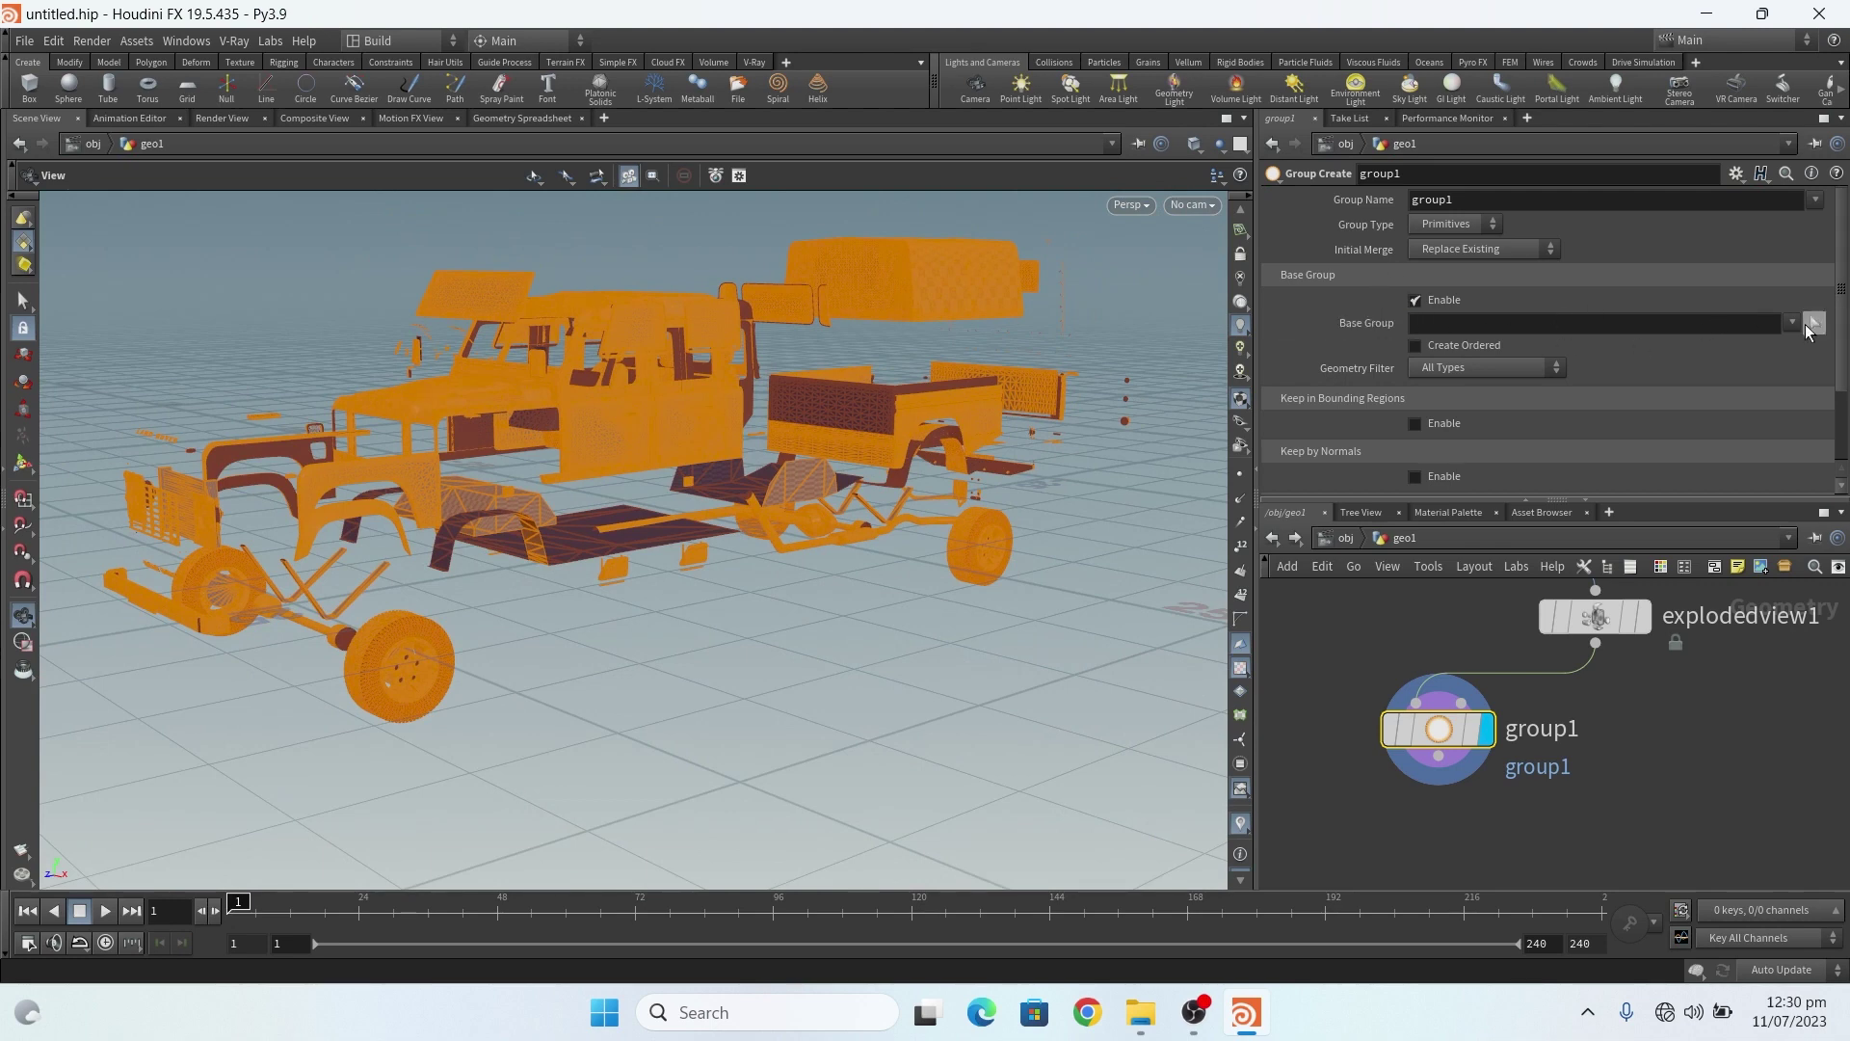
Start picking geometry for group1's Base Group and select the vehicle's whole left front door panel
click(1816, 330)
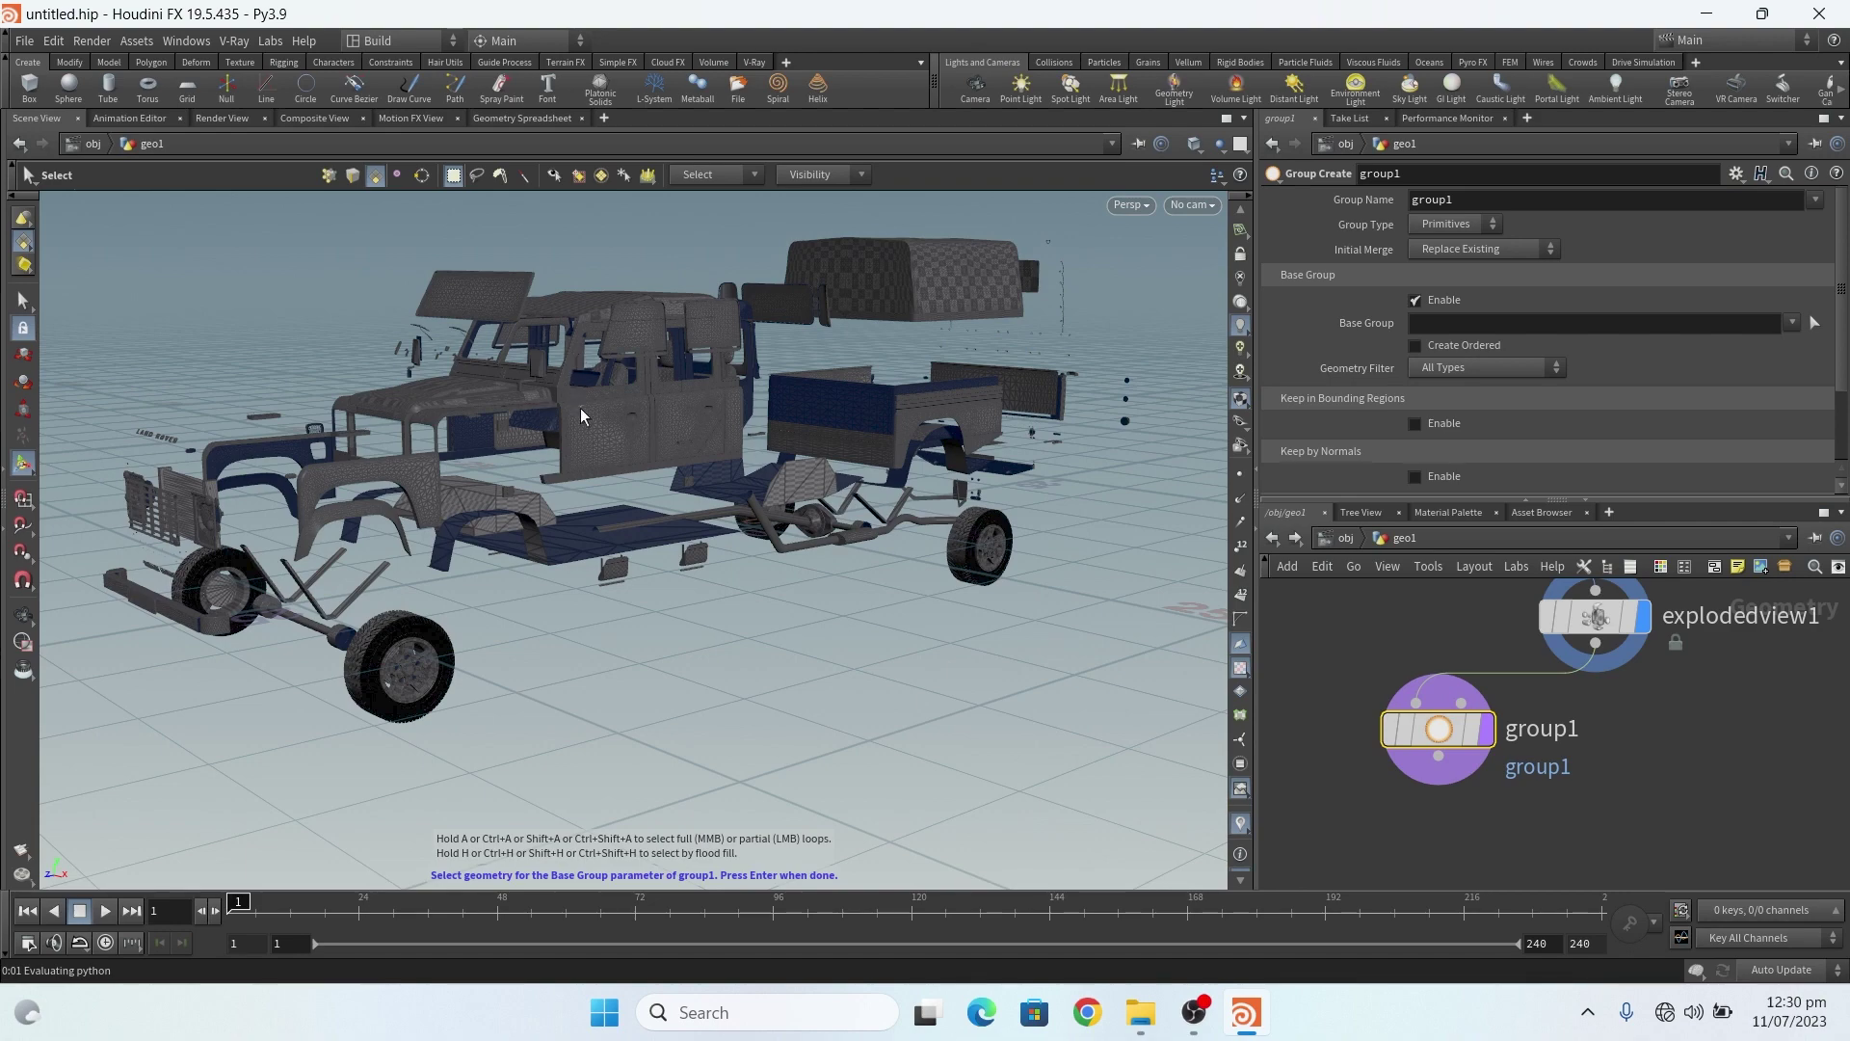
scroll(580, 415, up, 8)
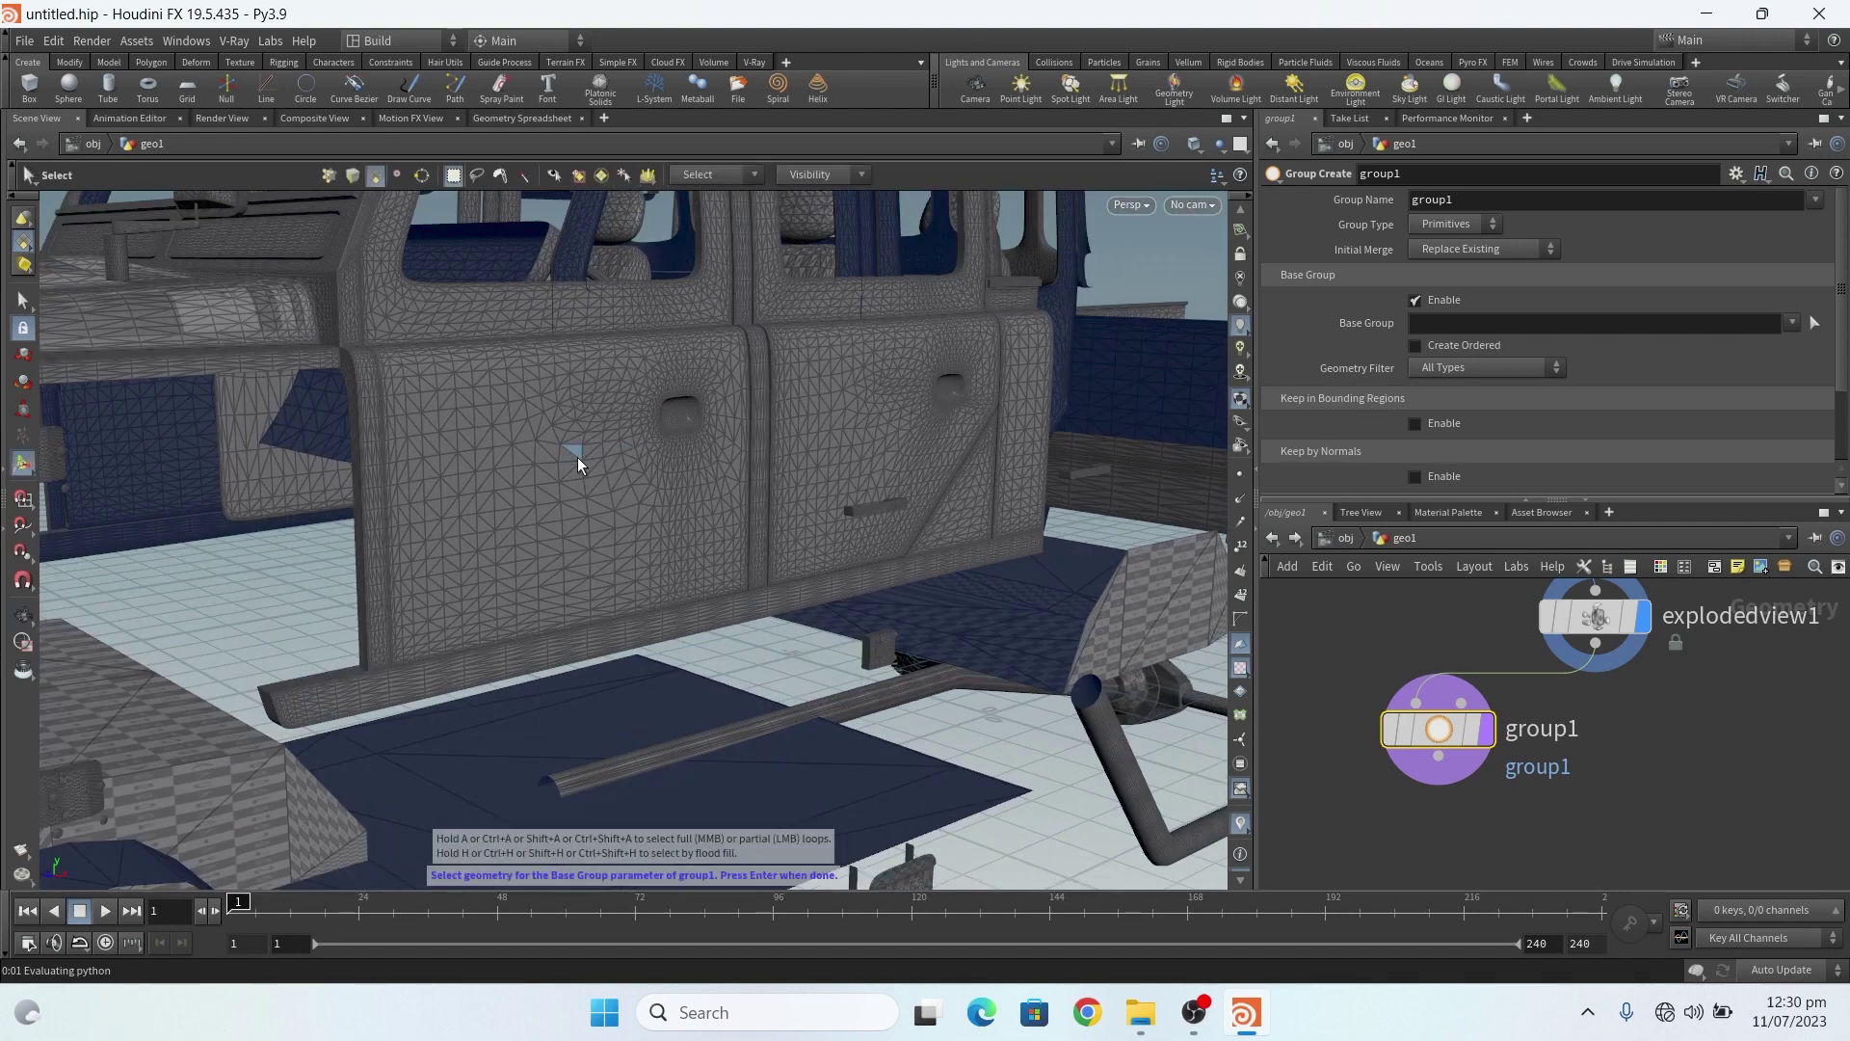
double_click(577, 458)
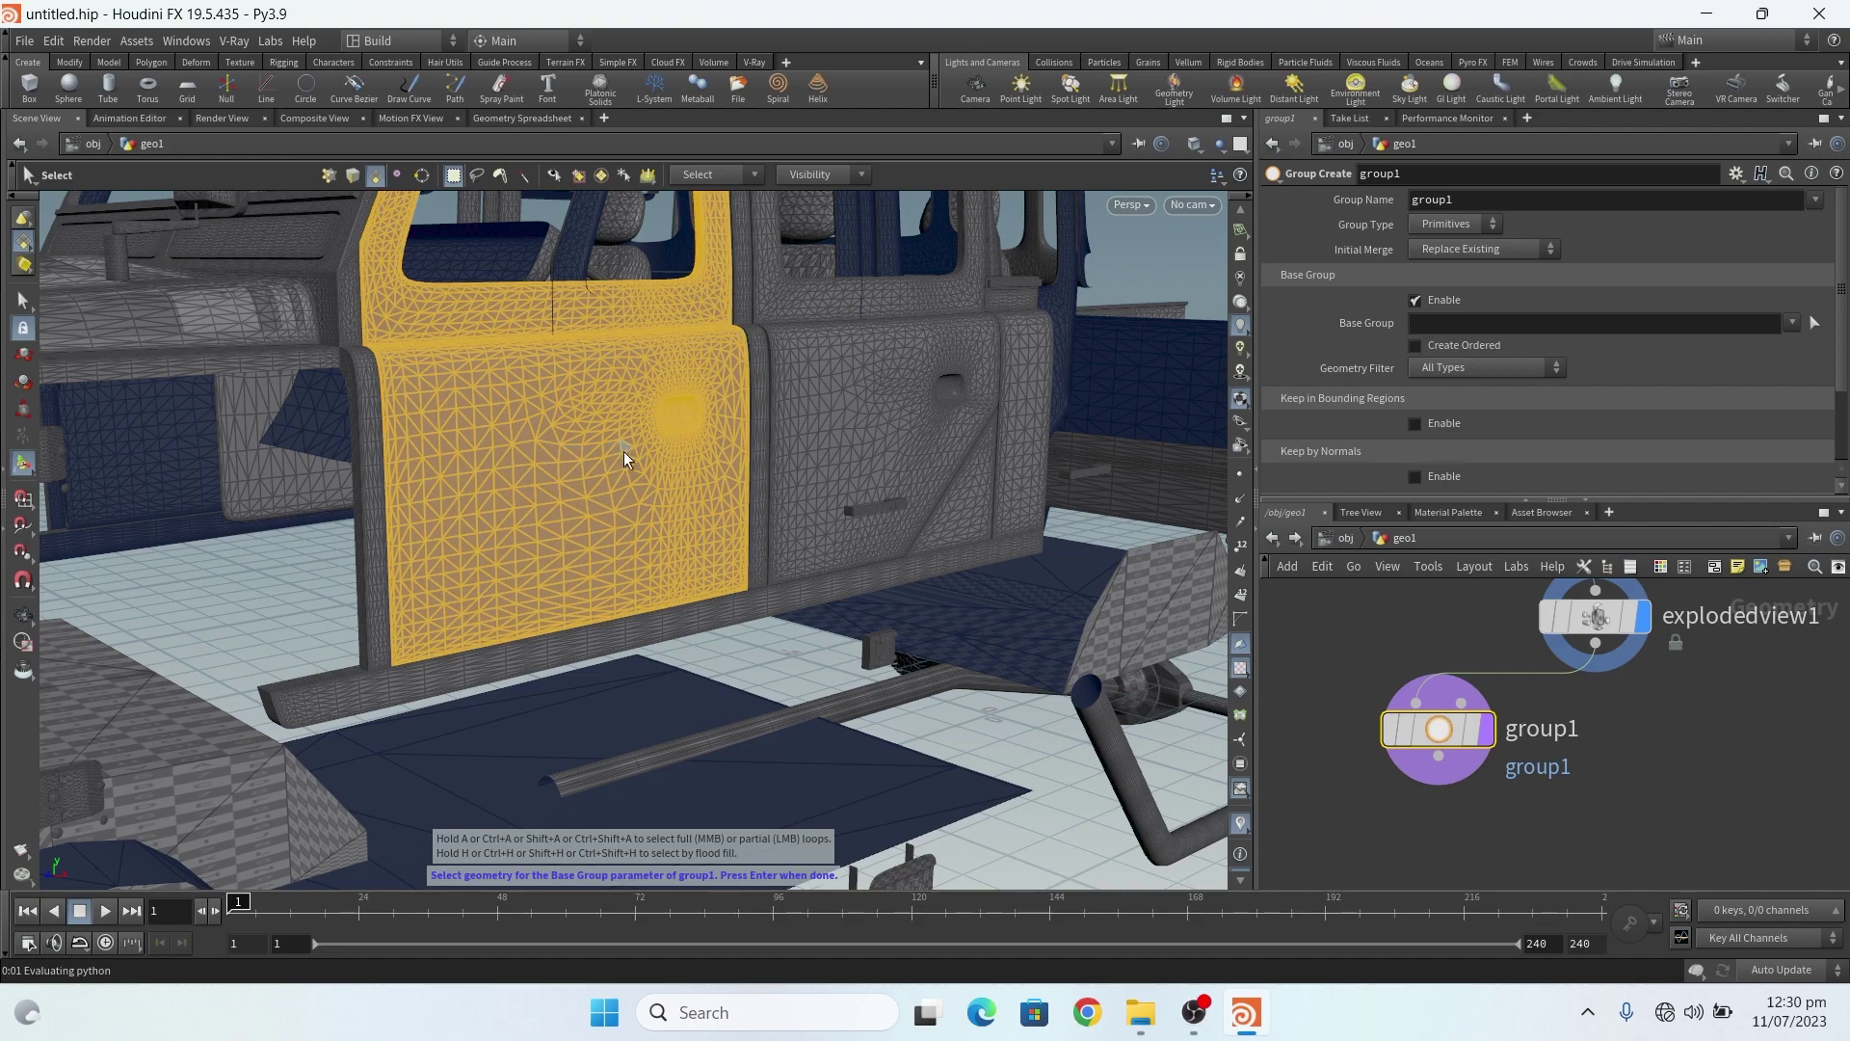
scroll(623, 451, down, 8)
scroll(289, 338, up, 3)
drag(396, 382, 590, 466)
scroll(591, 482, up, 4)
drag(643, 644, 446, 743)
scroll(529, 644, down, 4)
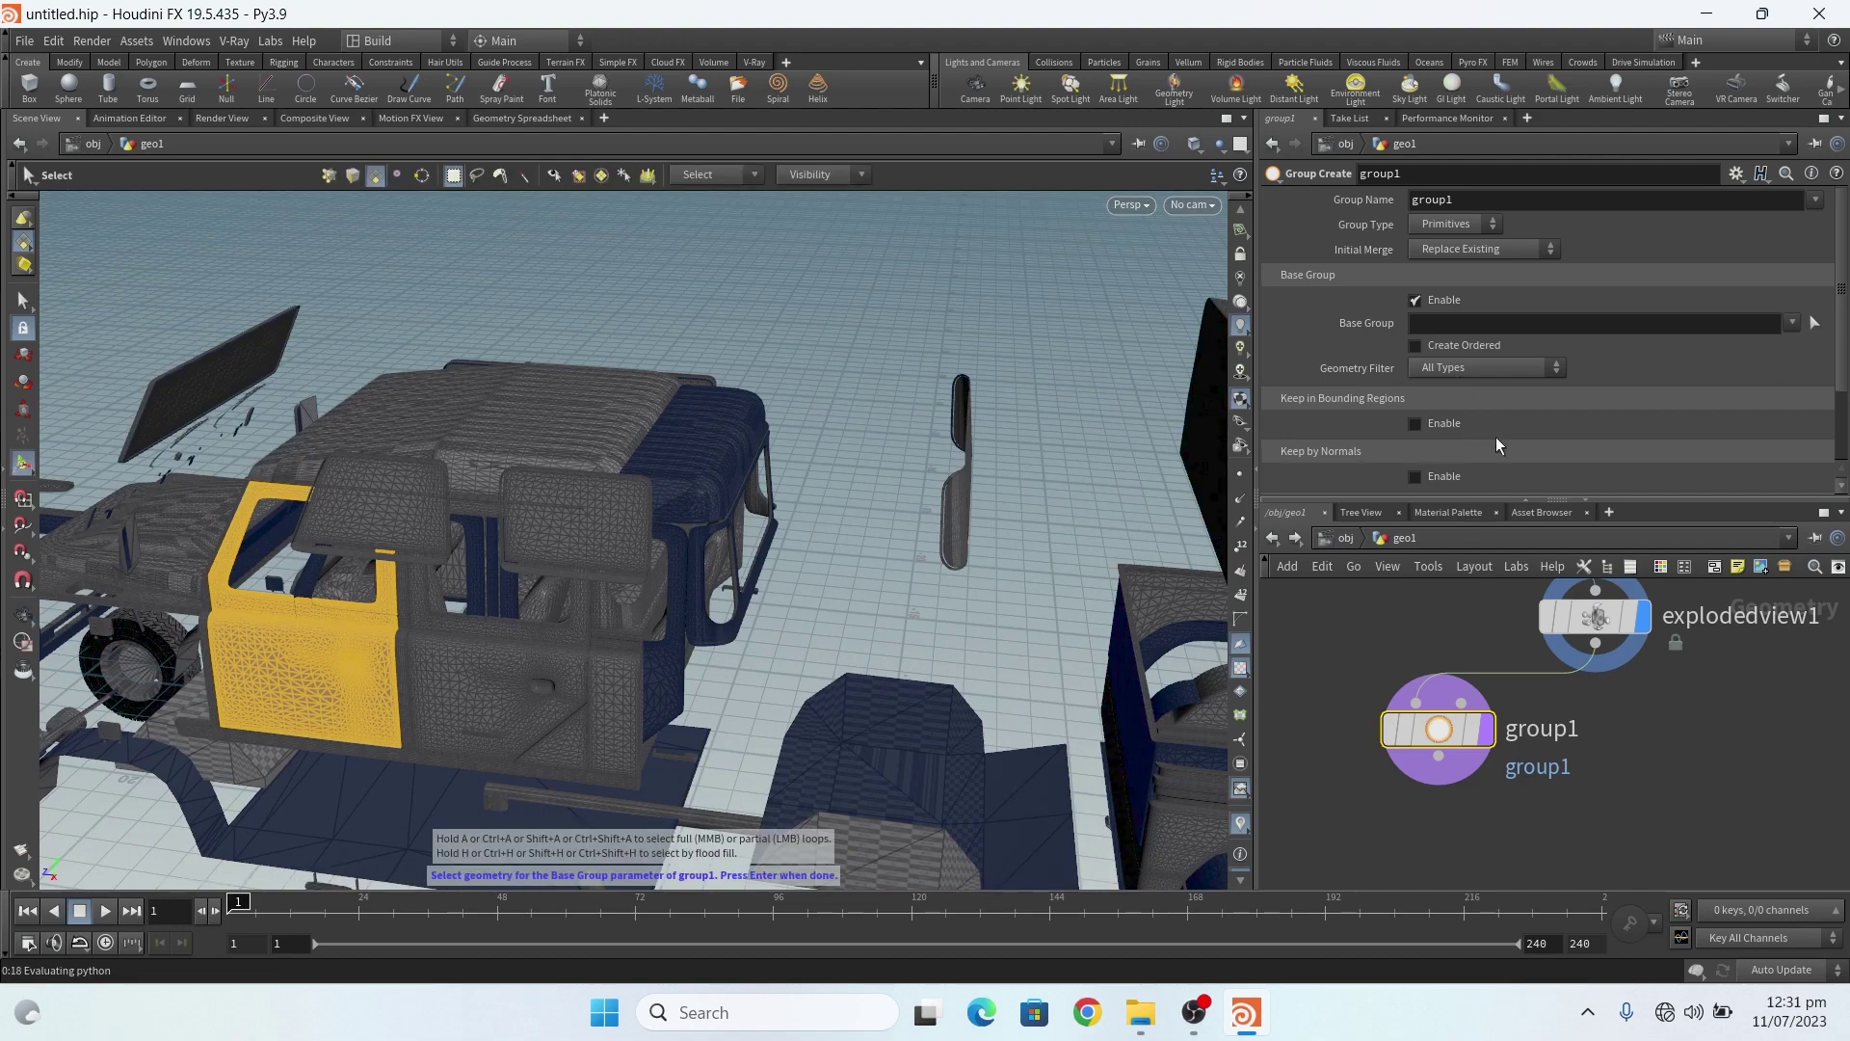
Set the Exploded View node's Uniform Scale to 3.51 to spread the vehicle parts further apart
click(1575, 617)
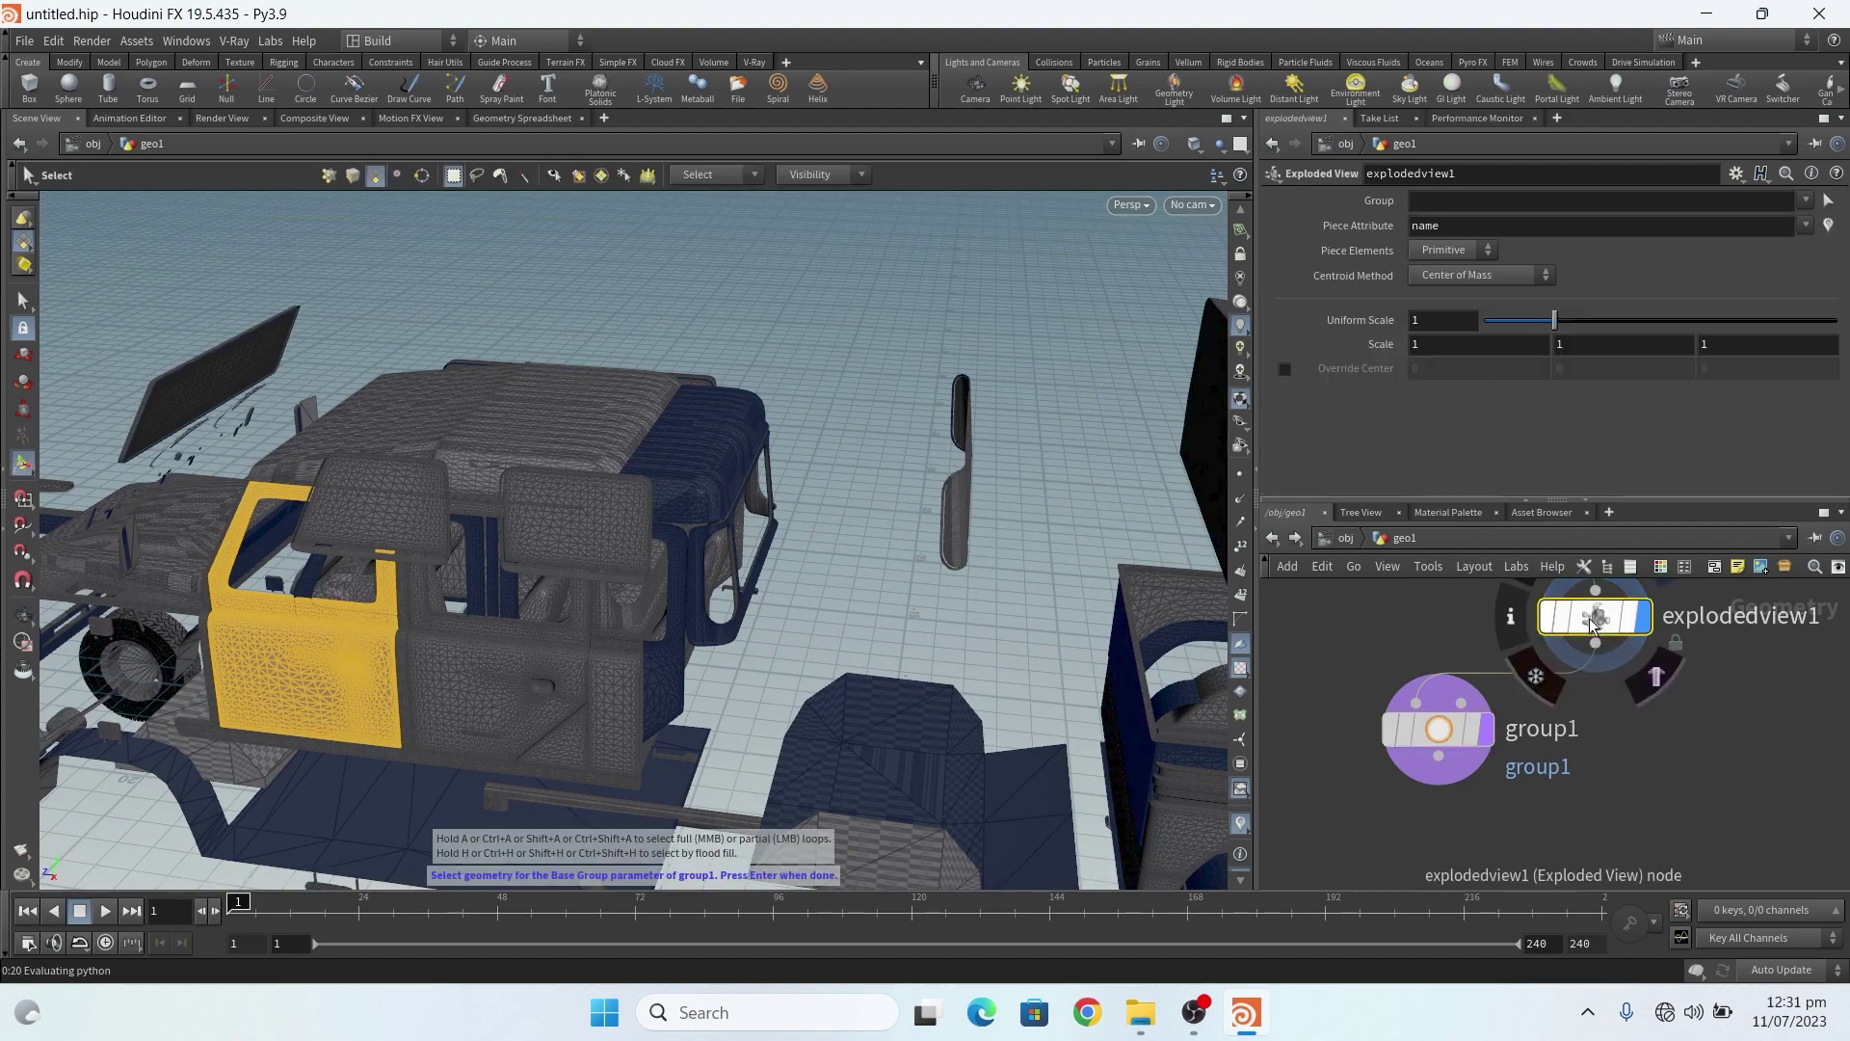
drag(1556, 320, 1732, 318)
scroll(724, 547, down, 5)
alt+middle_drag(481, 472, 546, 460)
alt+drag(584, 459, 379, 414)
right_drag(779, 447, 739, 478)
key(Return)
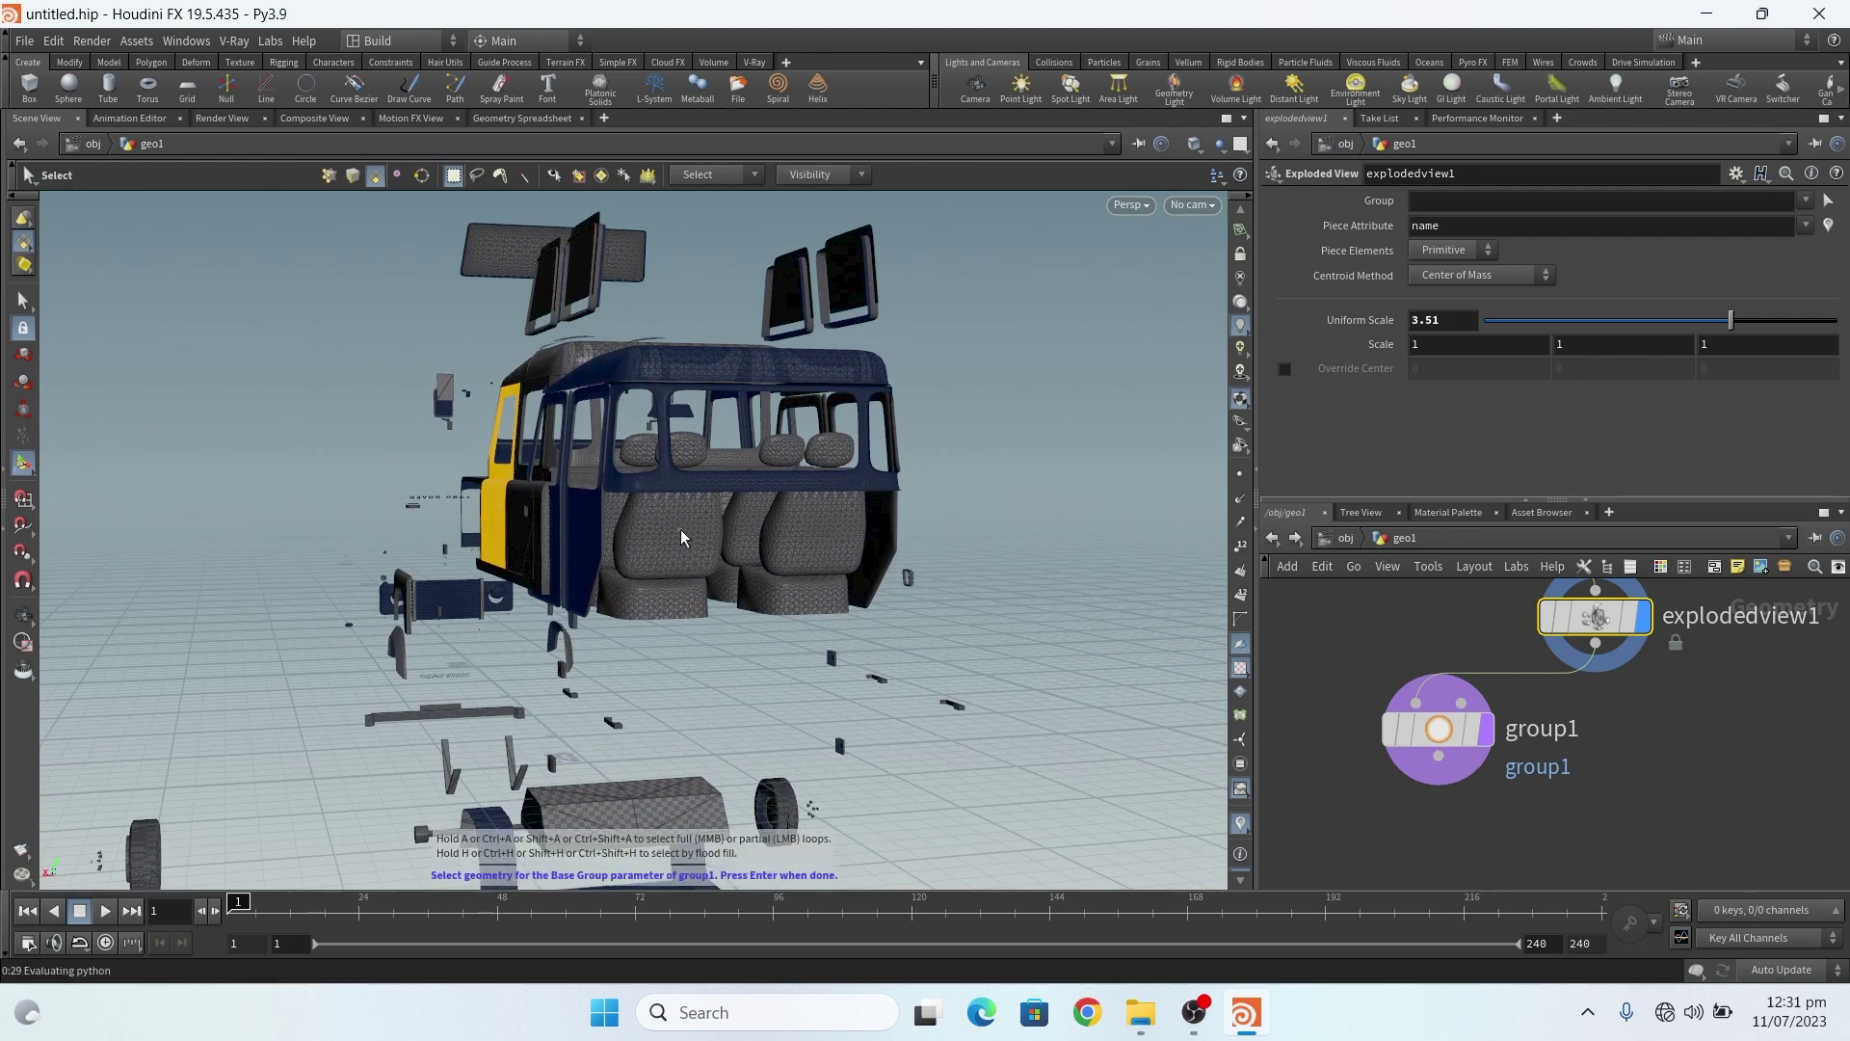
Add the three seat backs and the two seat cushions to group1's Base Group selection
click(1437, 730)
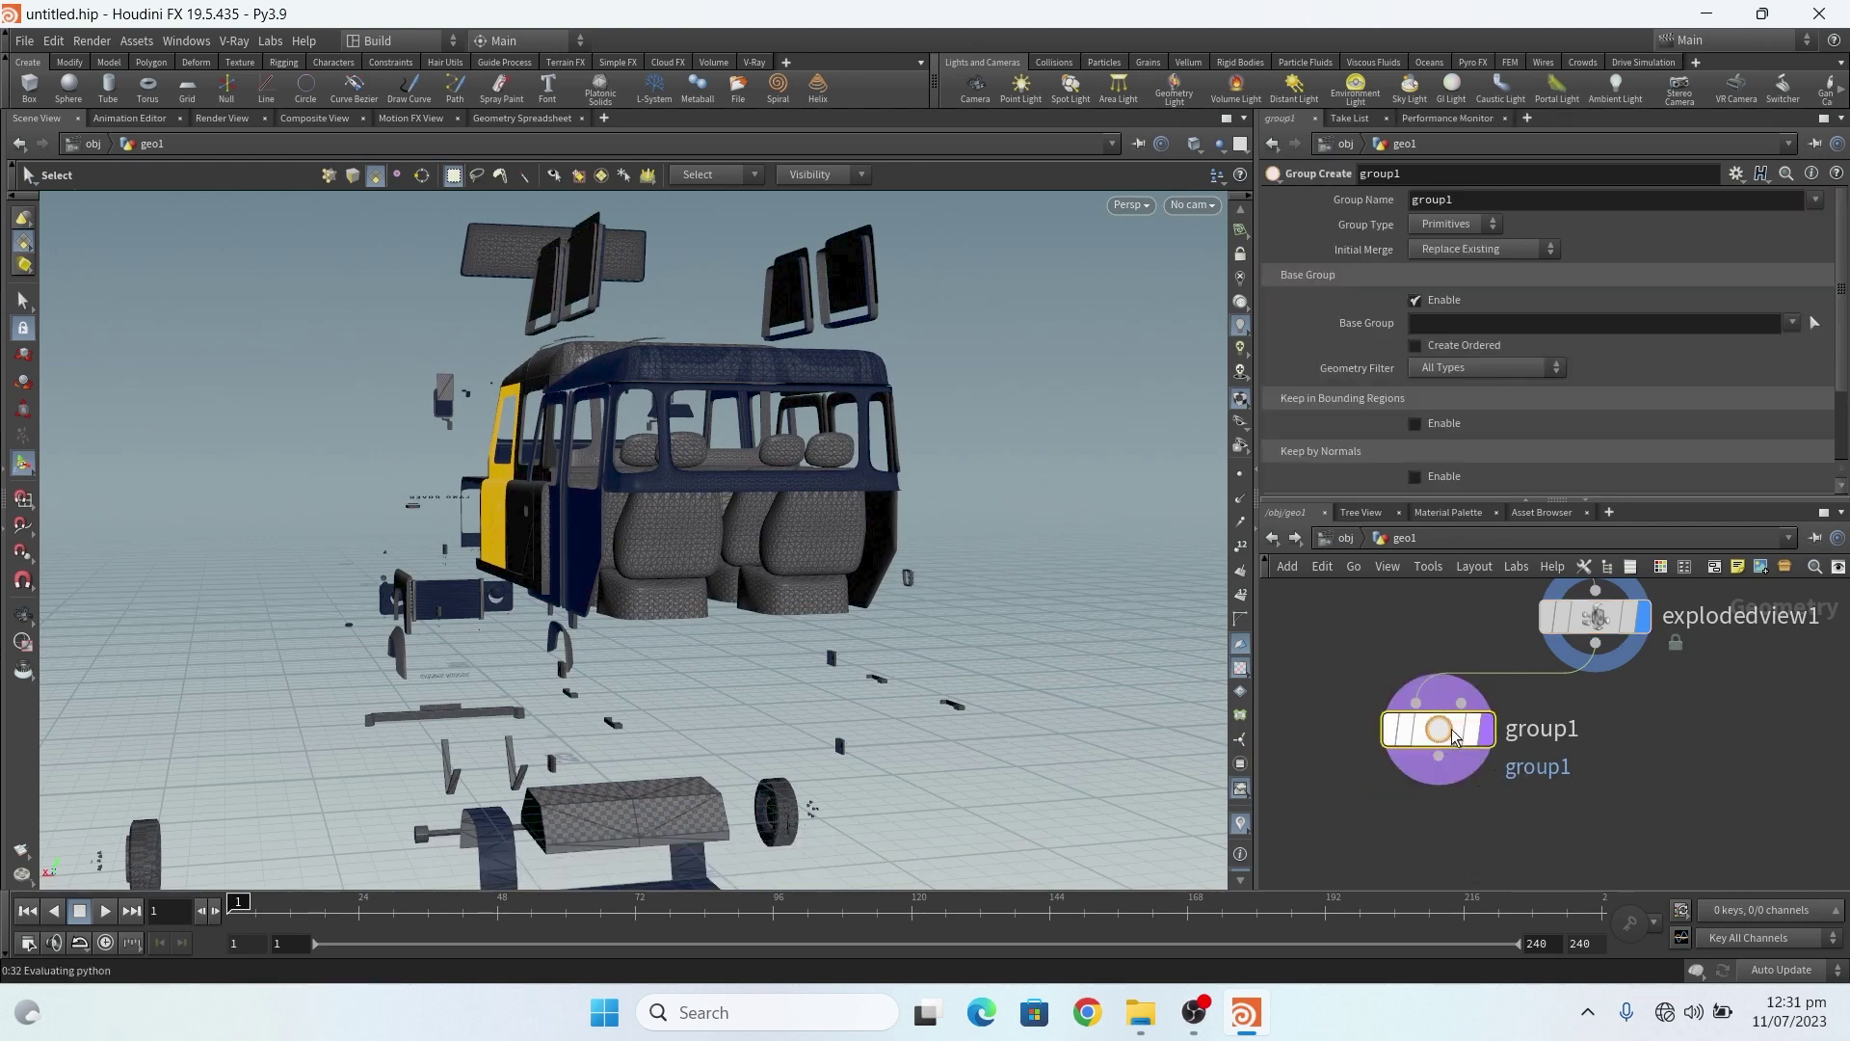
click(673, 526)
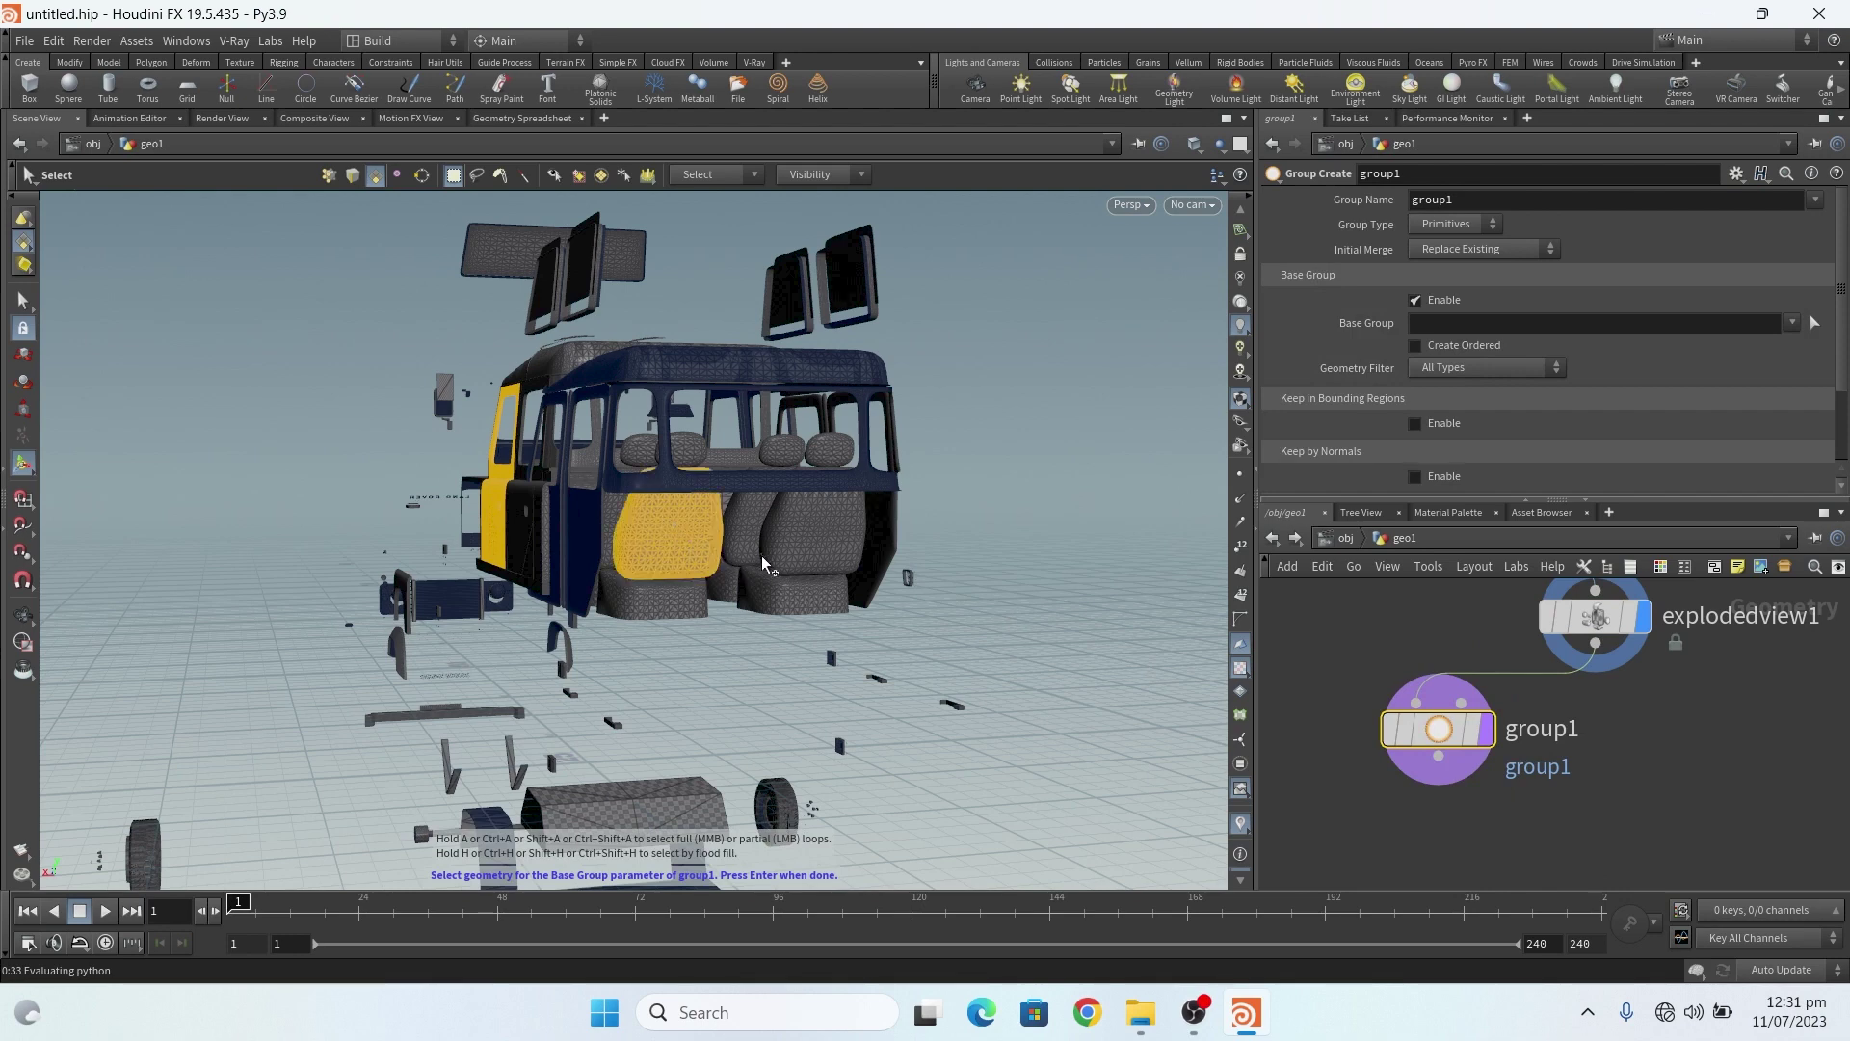
shift+click(807, 540)
shift+click(751, 507)
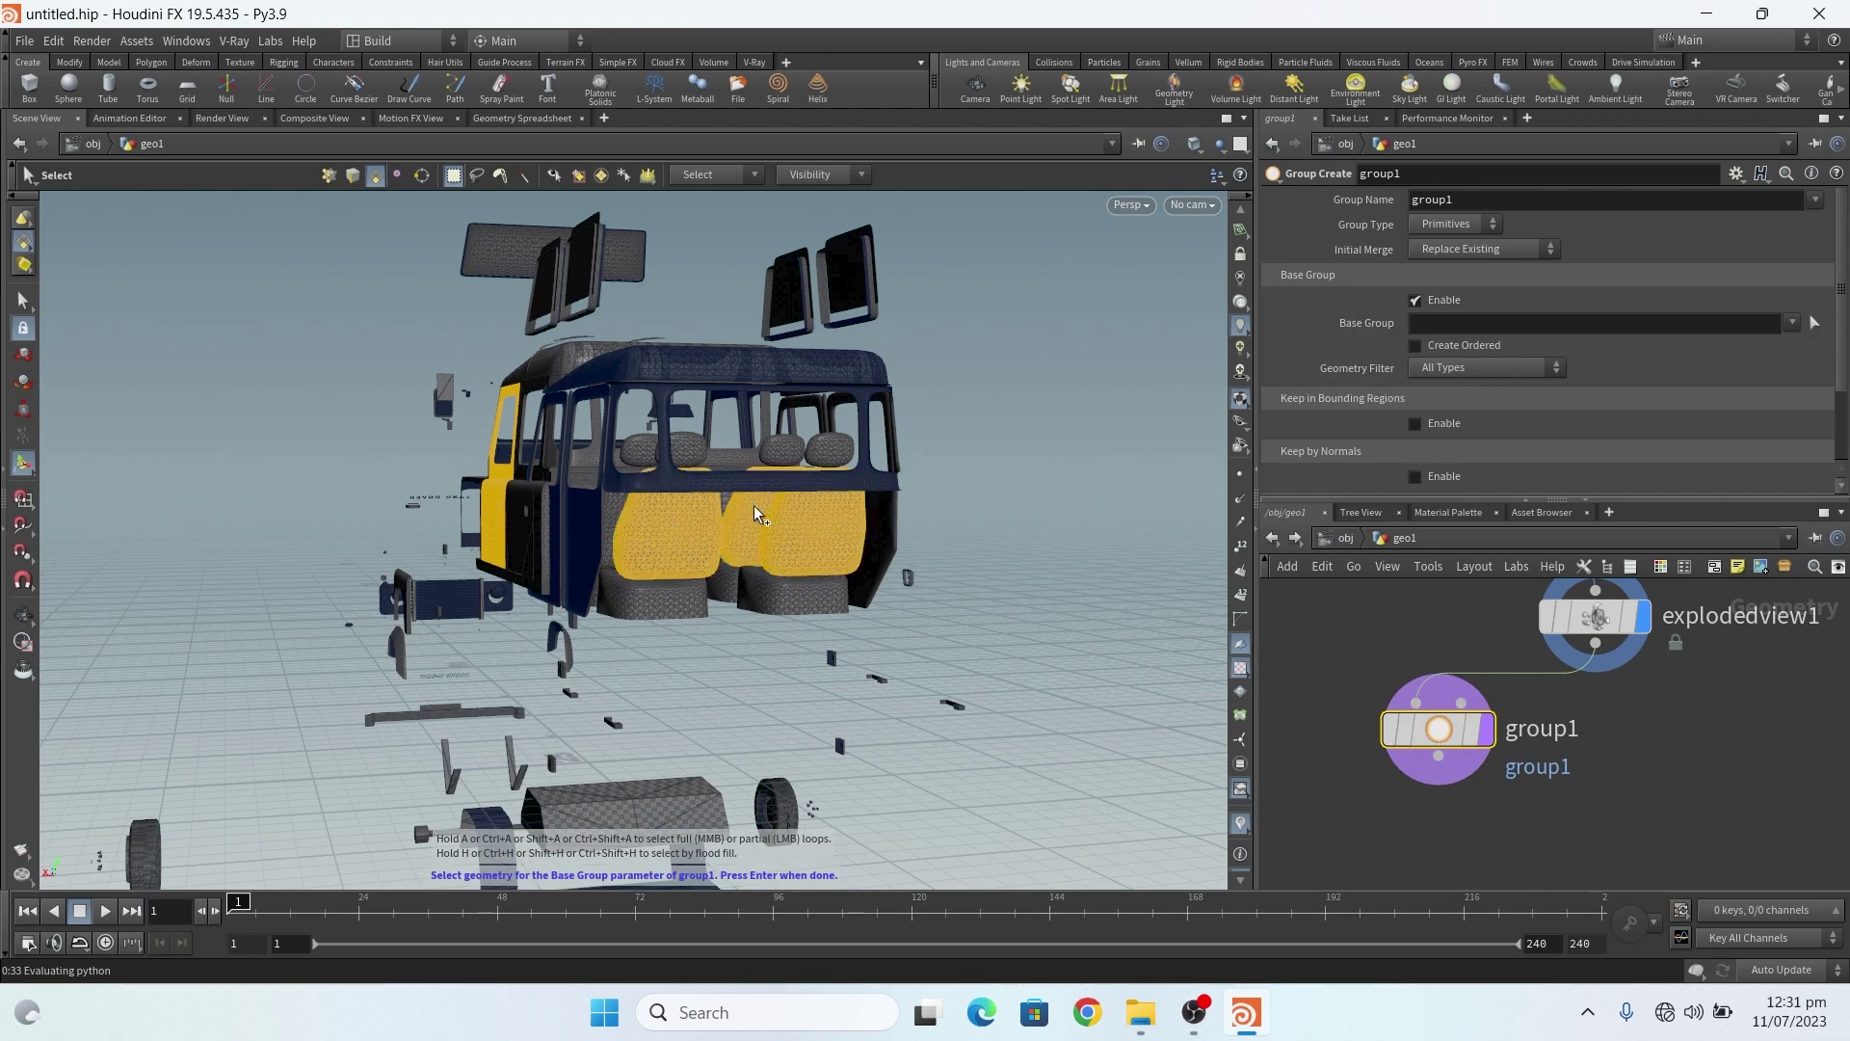
shift+click(678, 597)
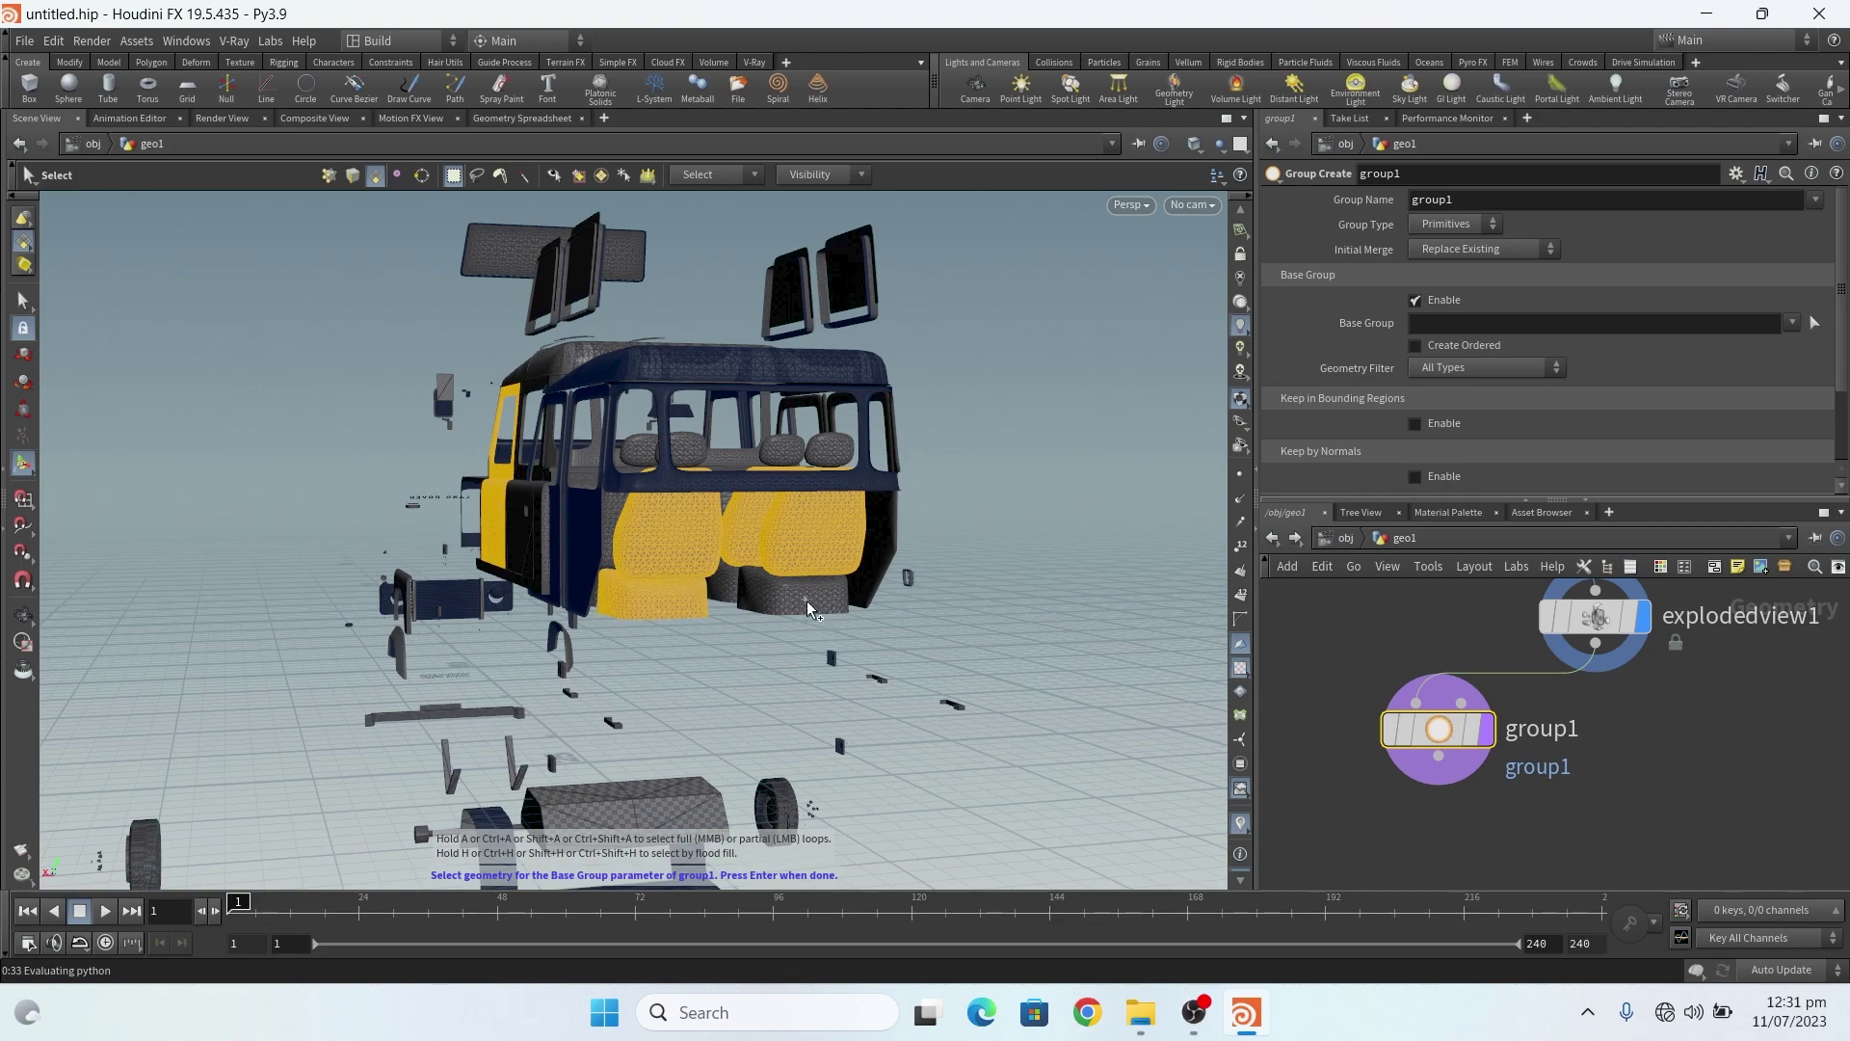
shift+click(808, 601)
Add the small loose parts ahead of the cab and the windshield panel to the selection and apply it as group1's Base Group
alt+drag(562, 544, 743, 559)
scroll(597, 439, up, 3)
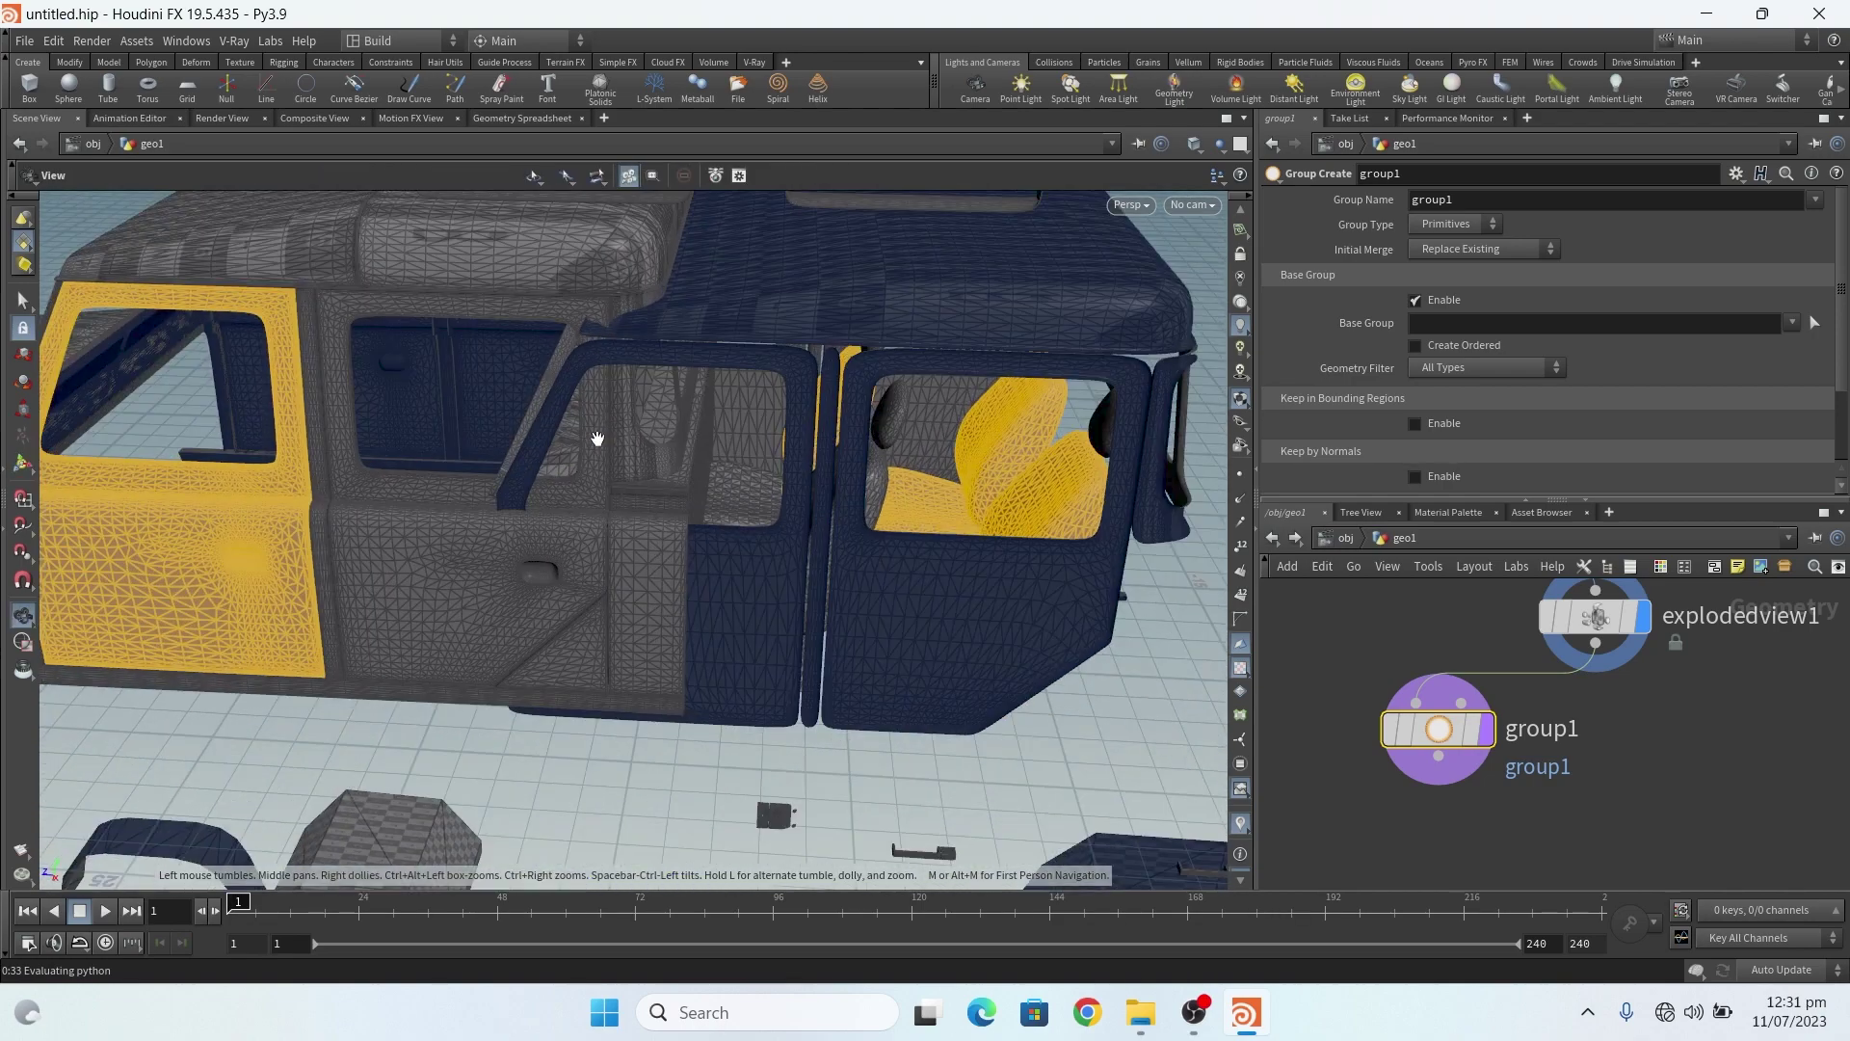
scroll(598, 438, up, 3)
alt+drag(640, 450, 703, 424)
scroll(722, 436, down, 6)
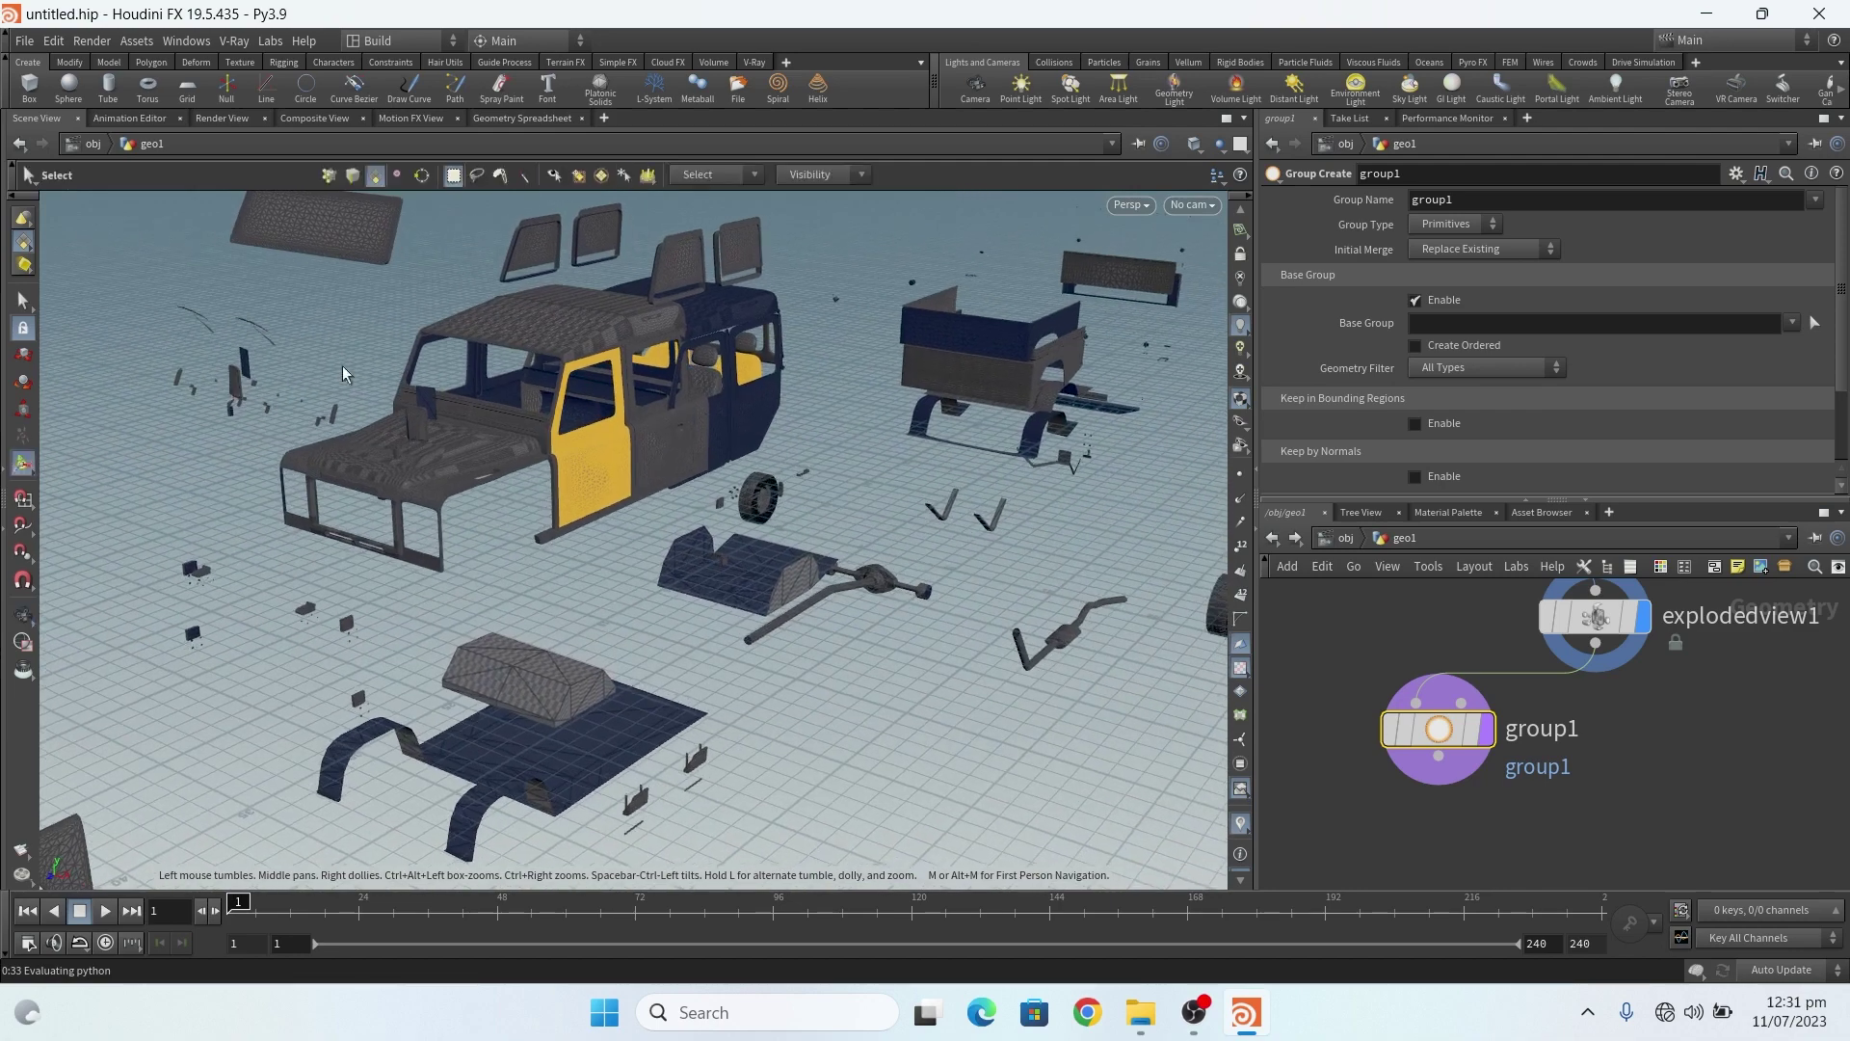
drag(125, 281, 286, 413)
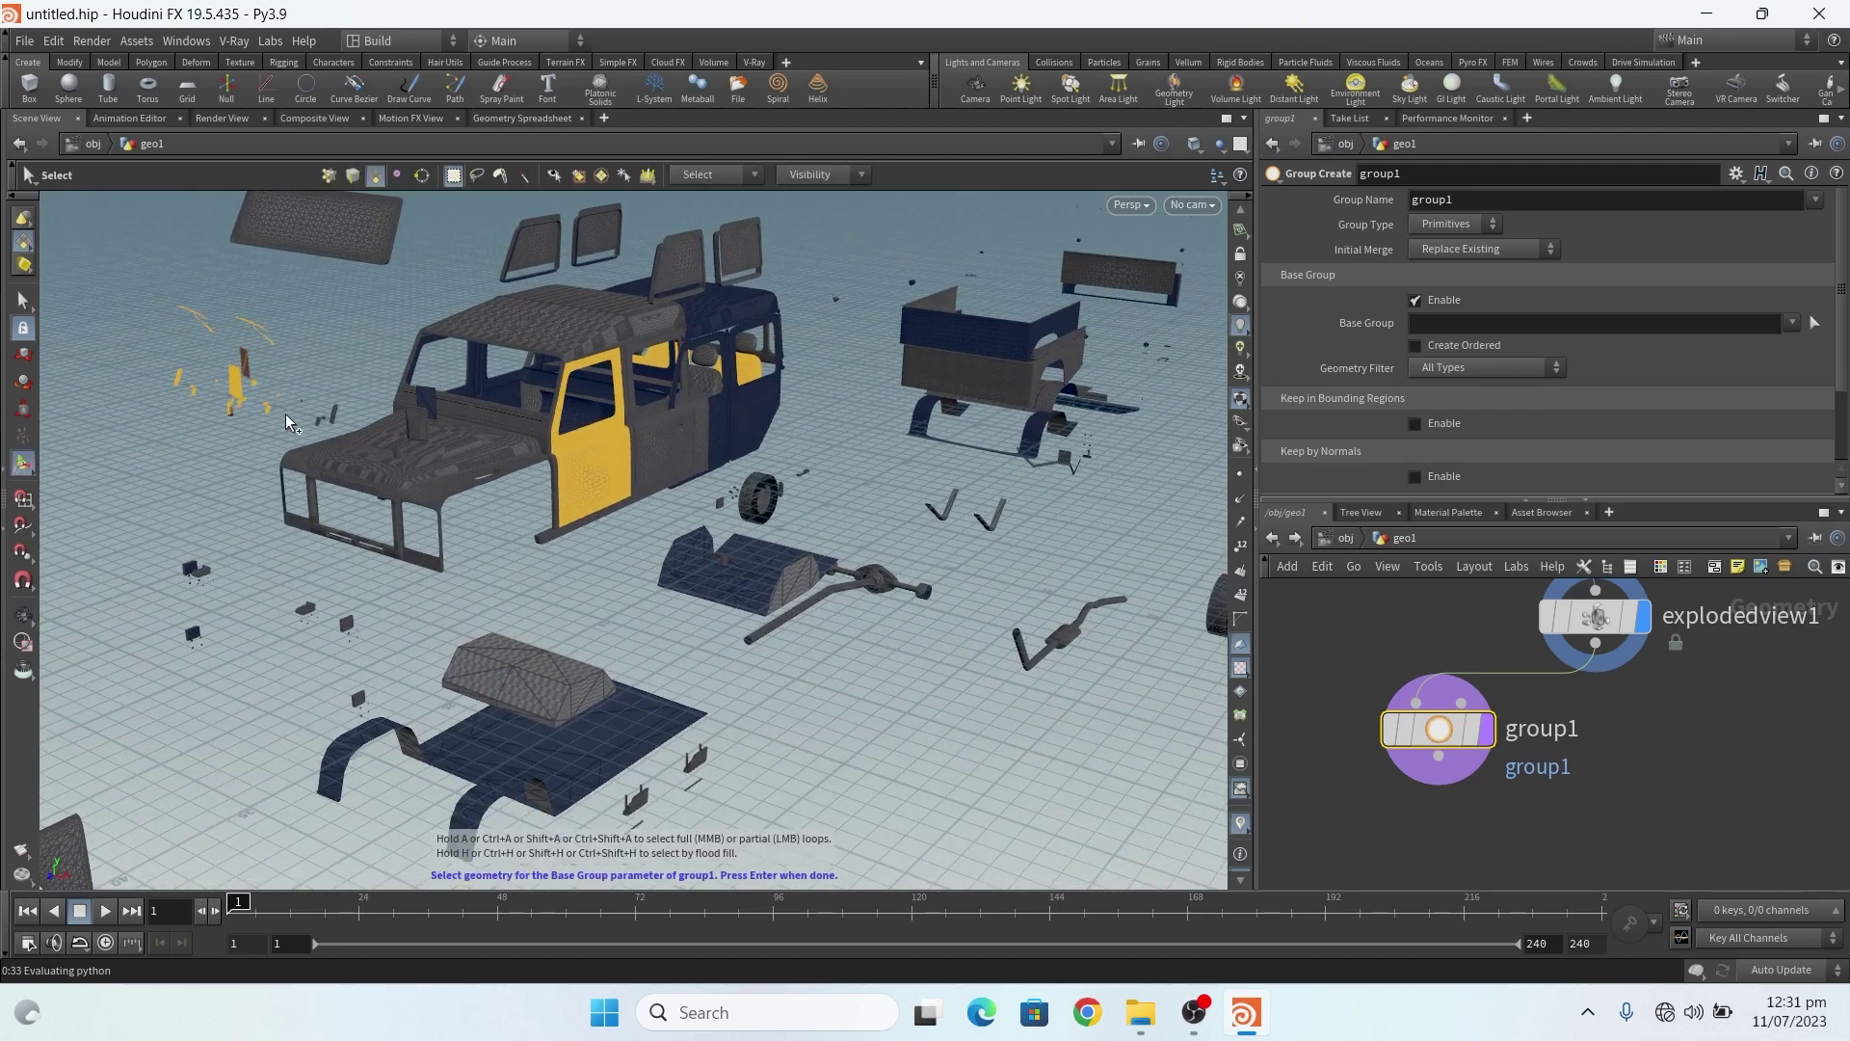
shift+click(326, 219)
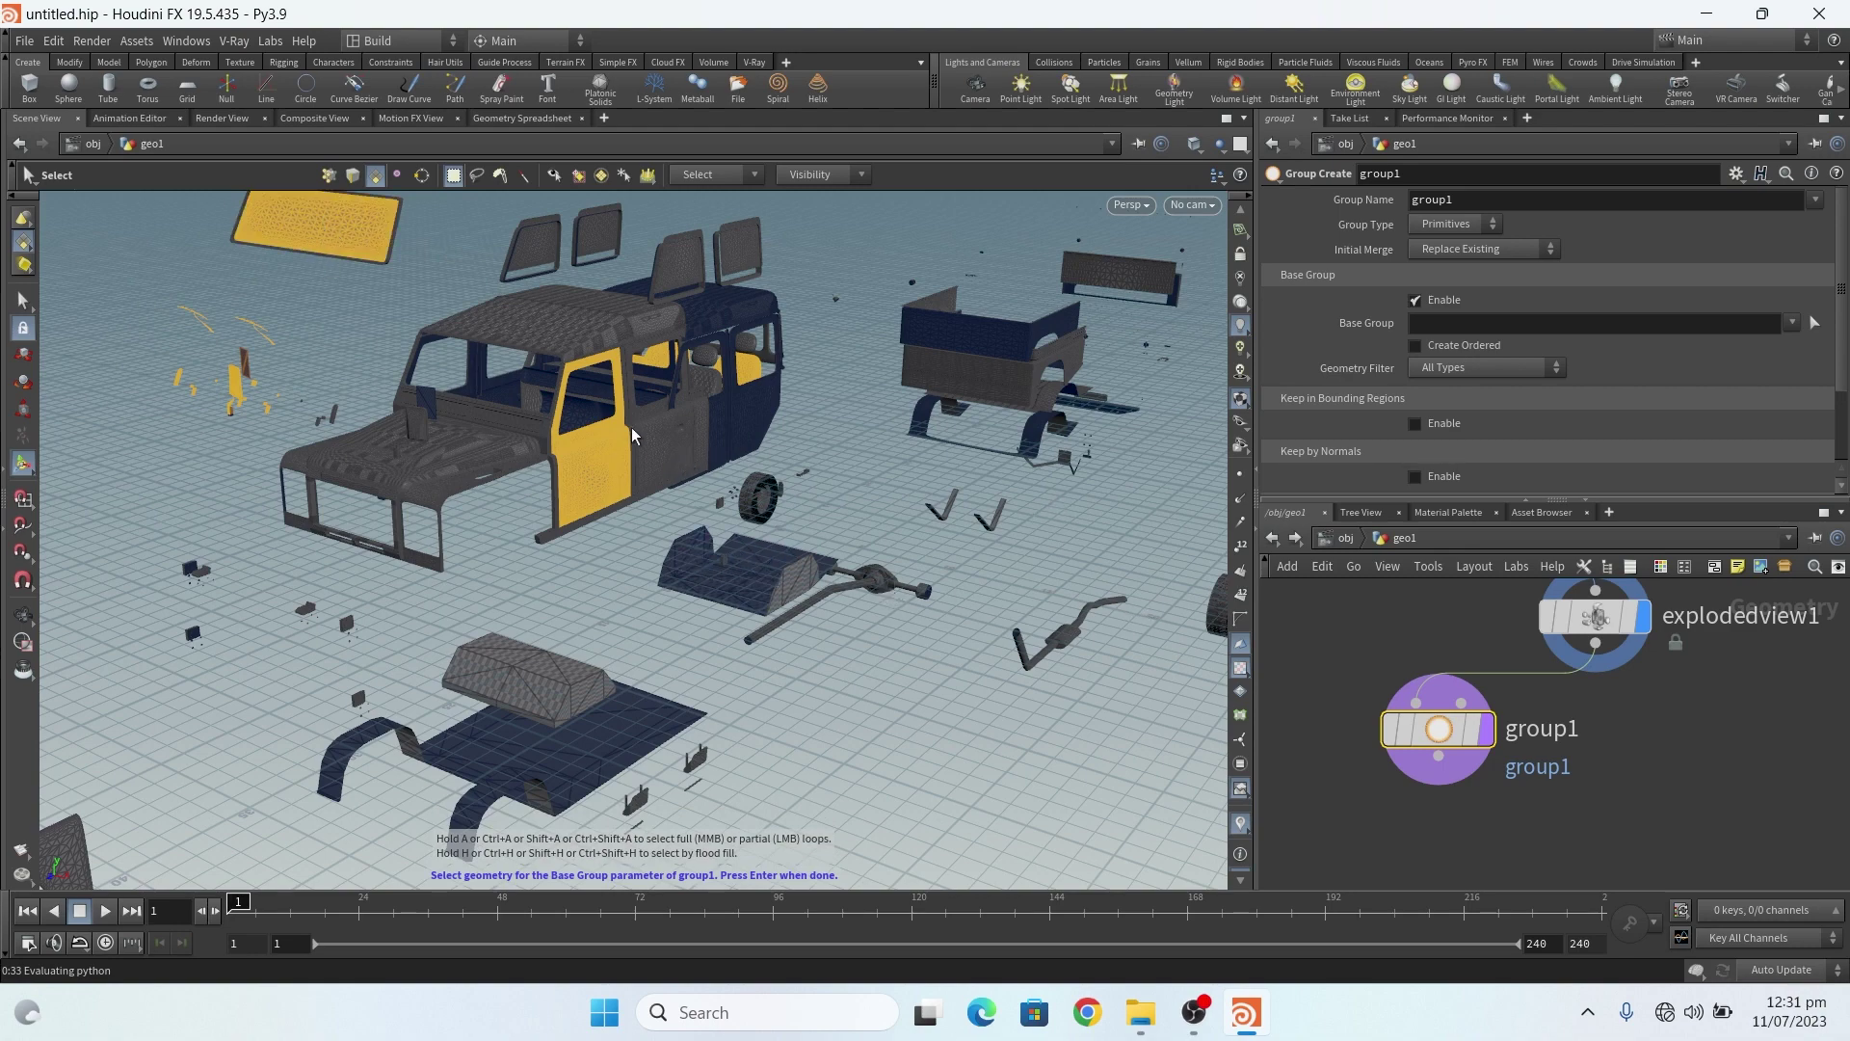
key(Return)
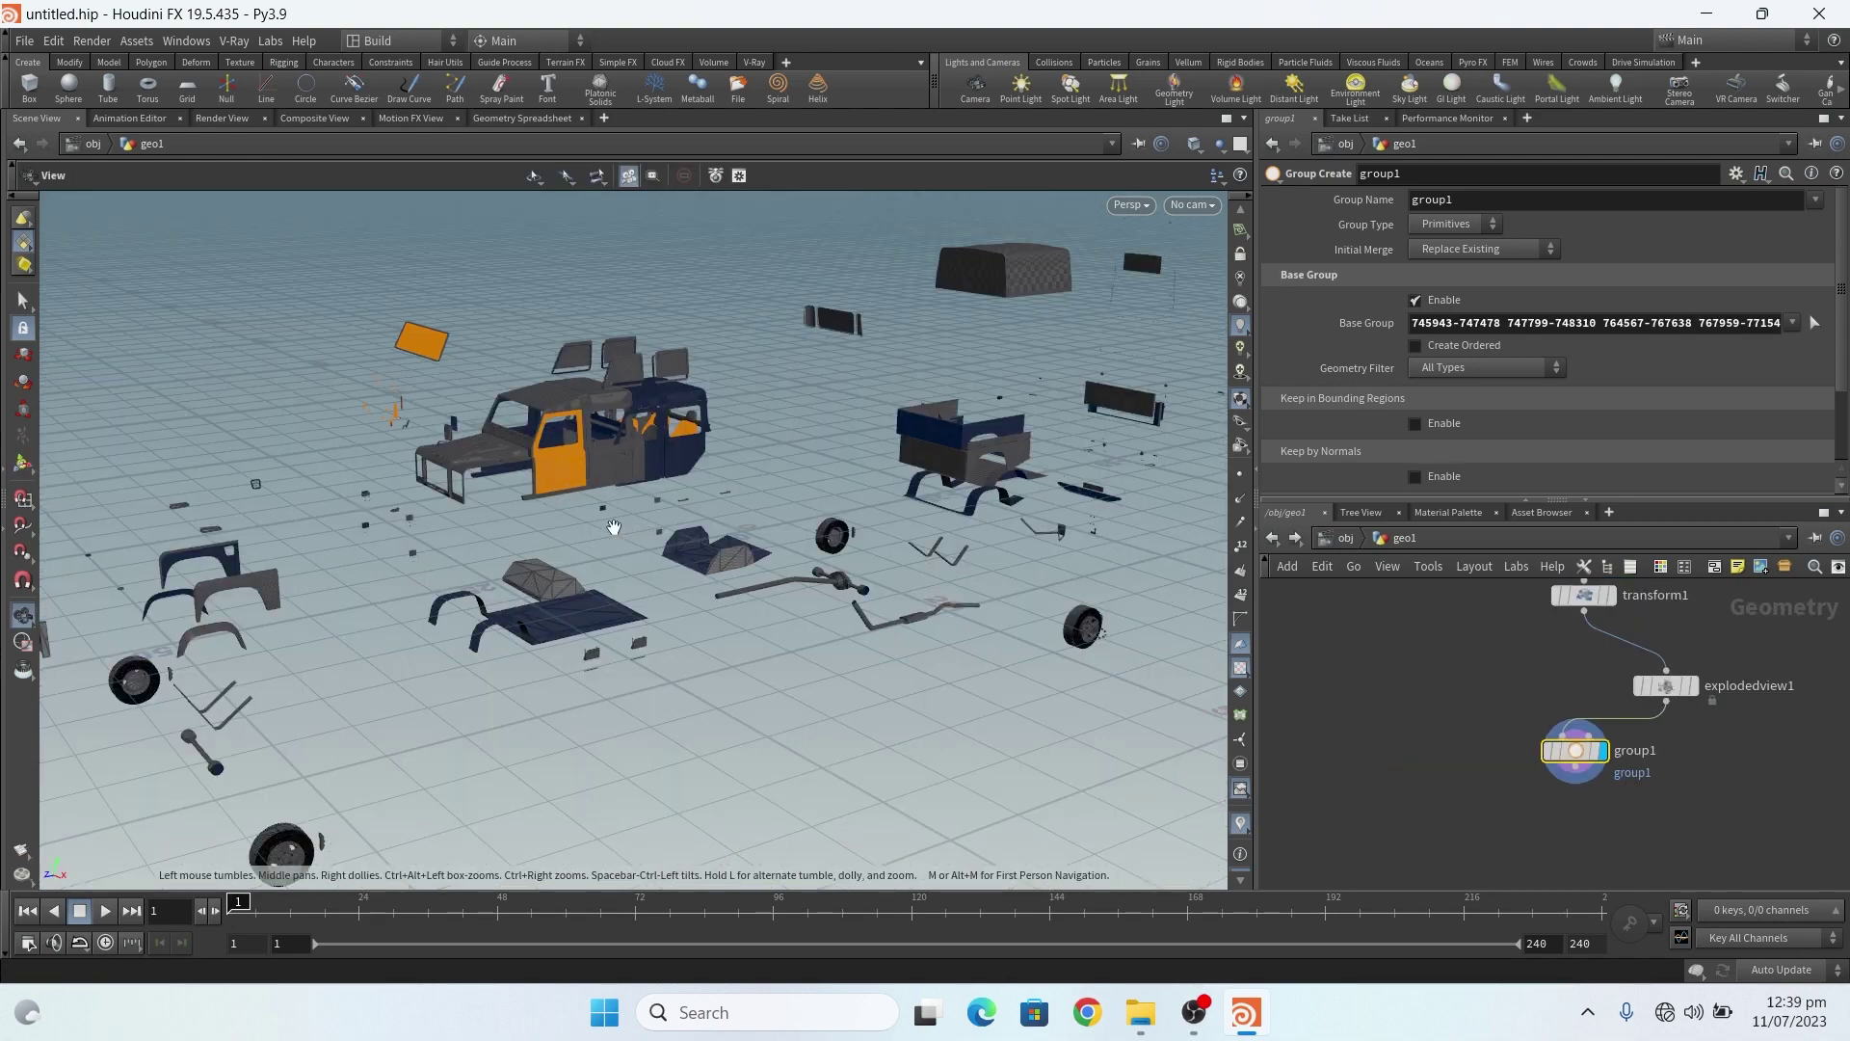
Bypass explodedview1 and connect transform1 directly to group1's first input to inspect the grouped parts on the assembled vehicle
mouse_move(492, 538)
mouse_down()
mouse_move(309, 533)
mouse_move(518, 528)
mouse_up()
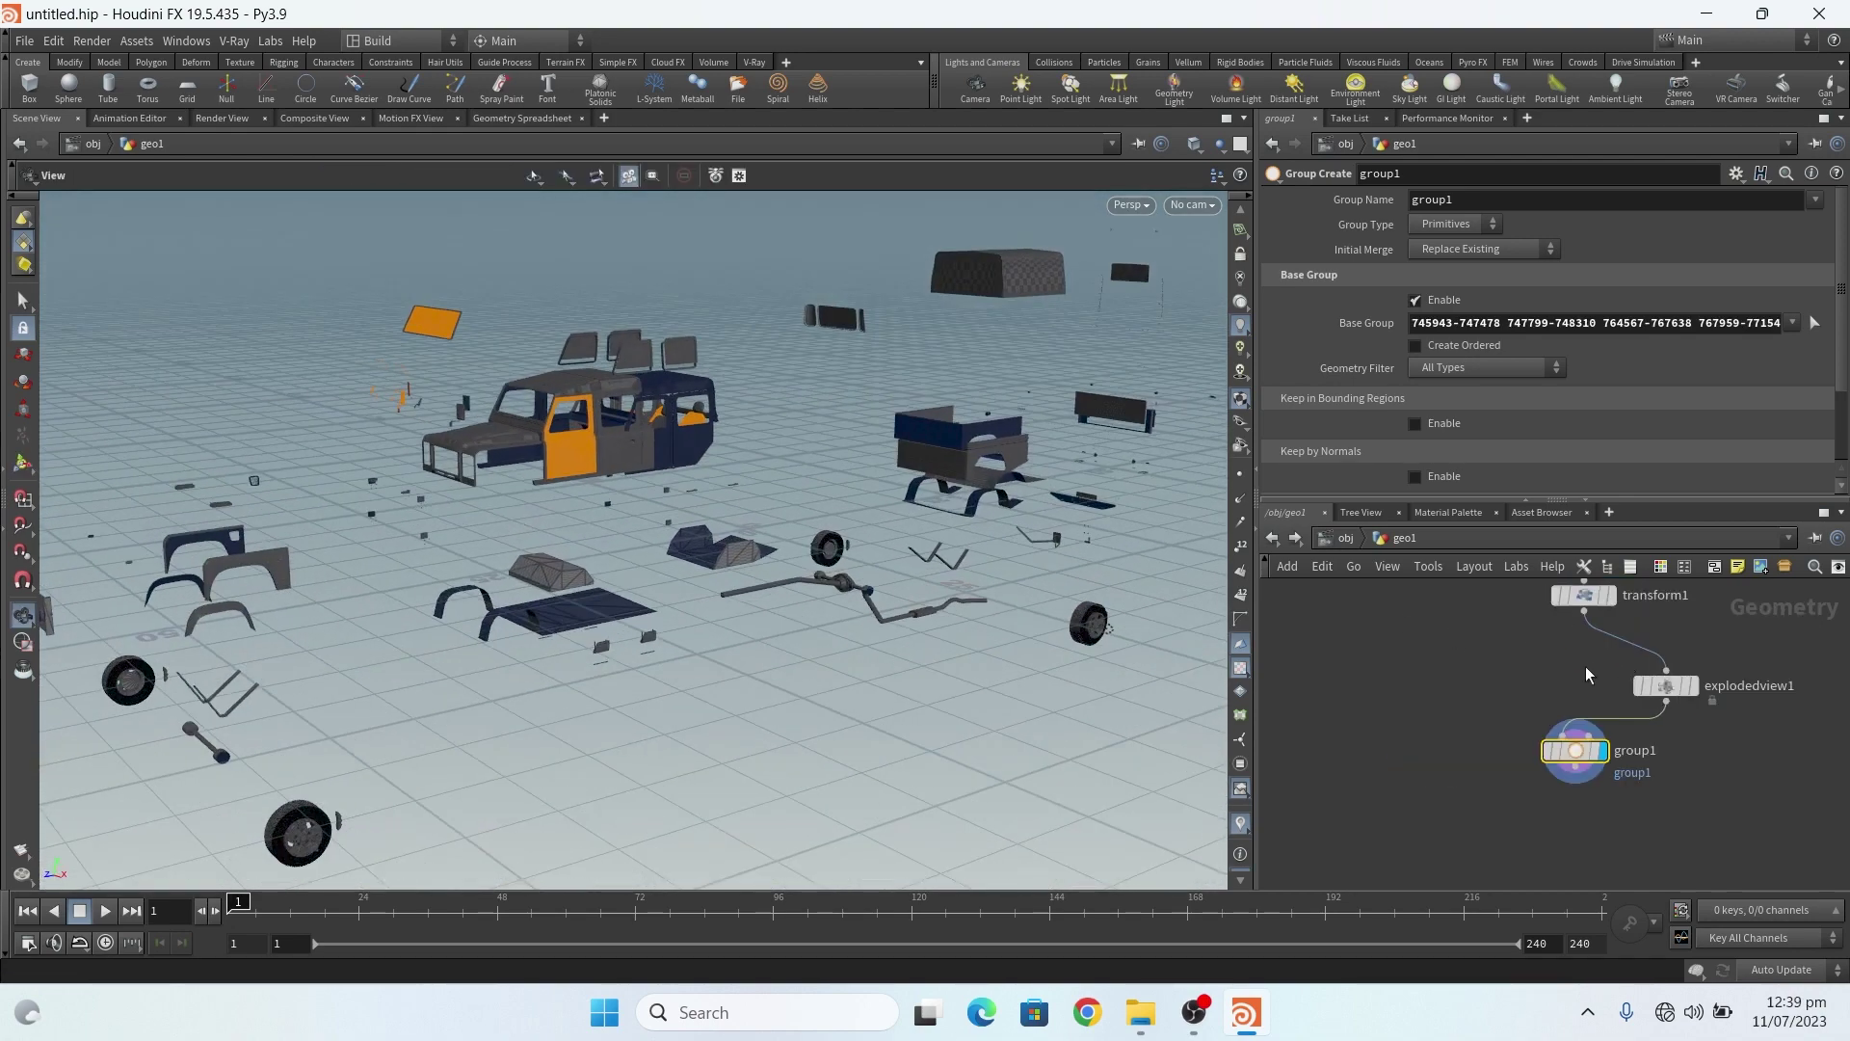
scroll(1588, 679, up, 2)
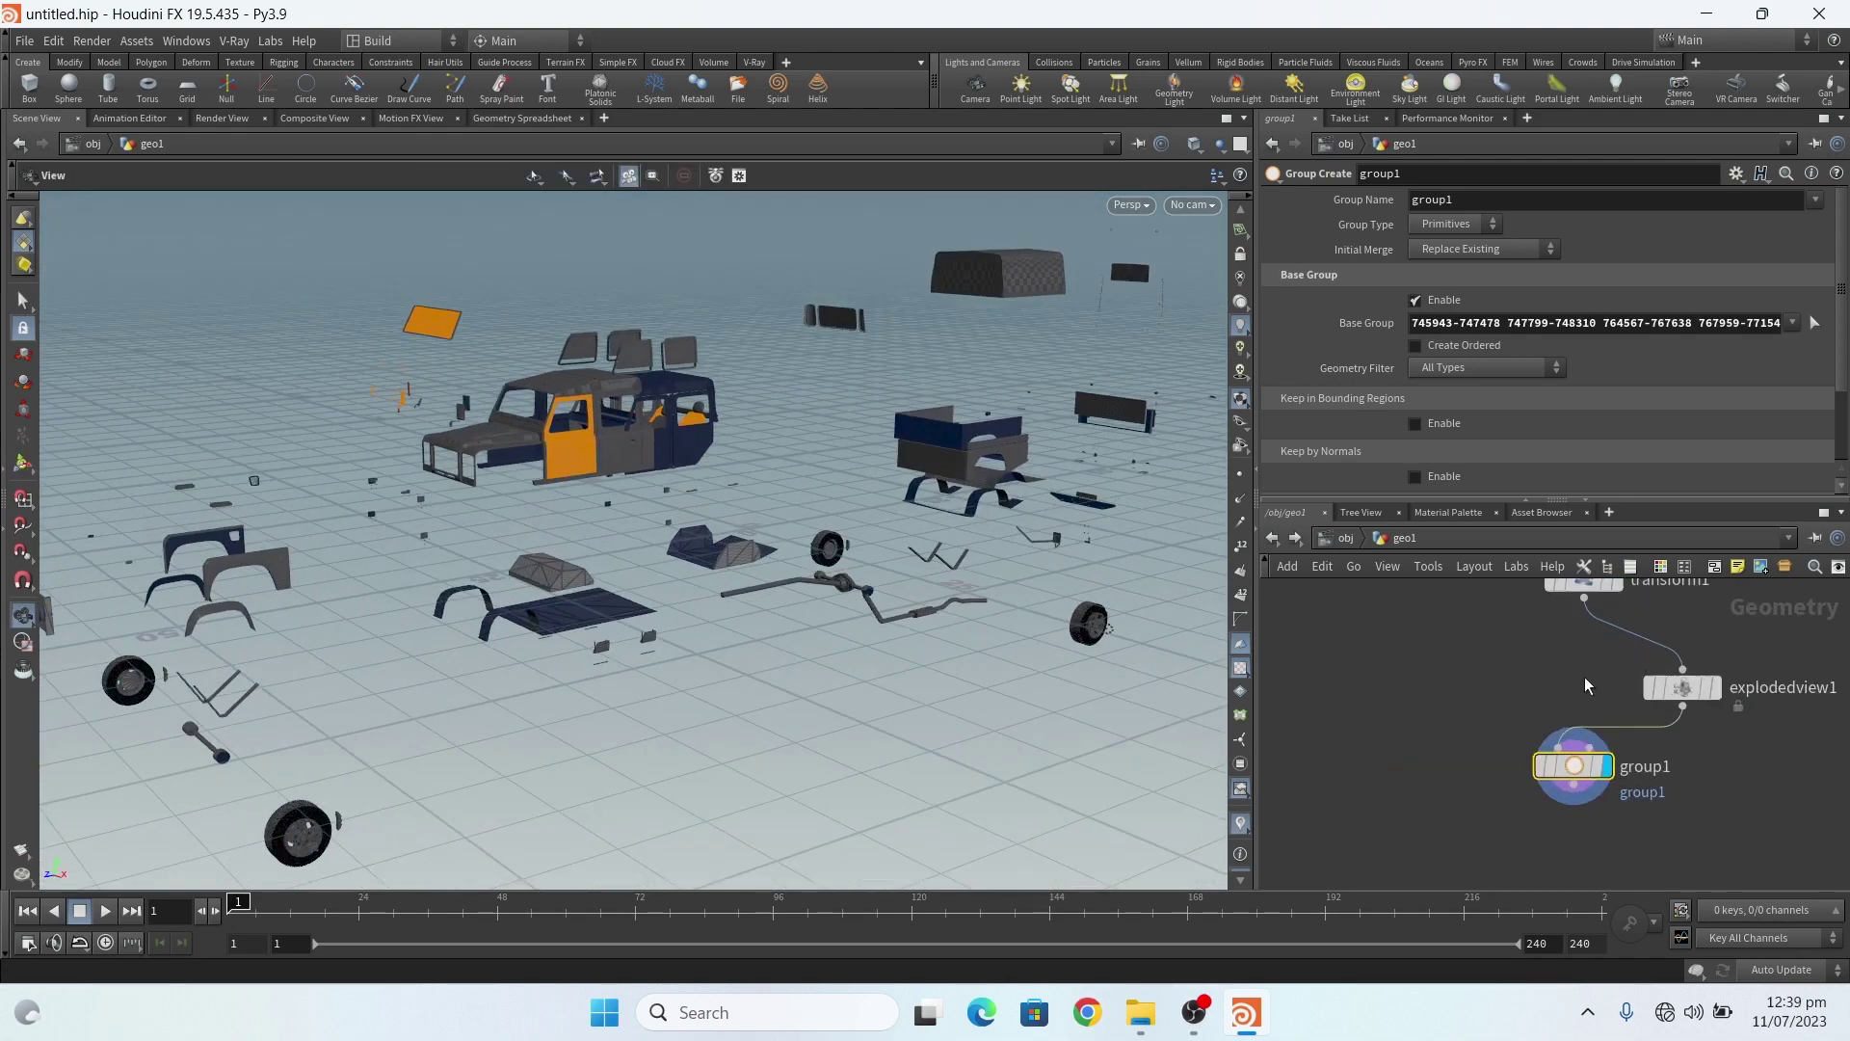
click(1650, 690)
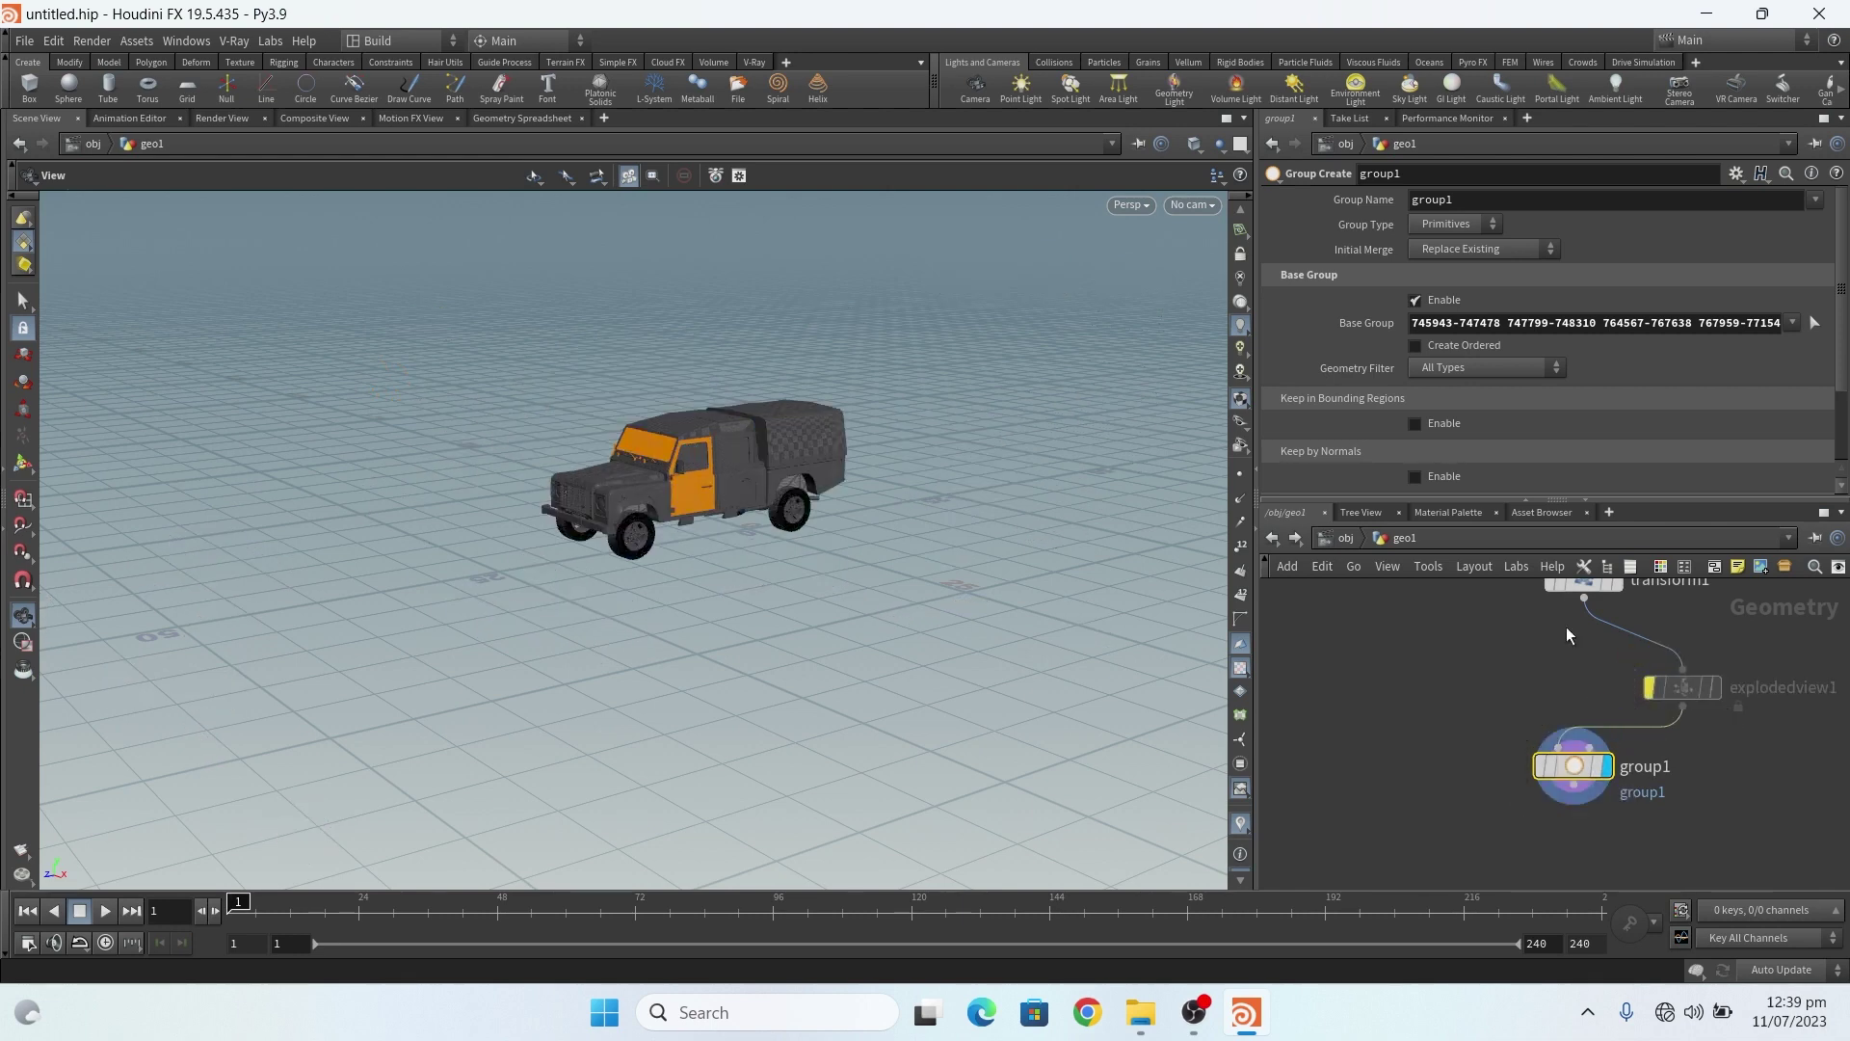
drag(1586, 592, 1559, 747)
scroll(680, 453, up, 3)
scroll(681, 453, up, 5)
scroll(619, 488, down, 4)
drag(611, 488, 402, 506)
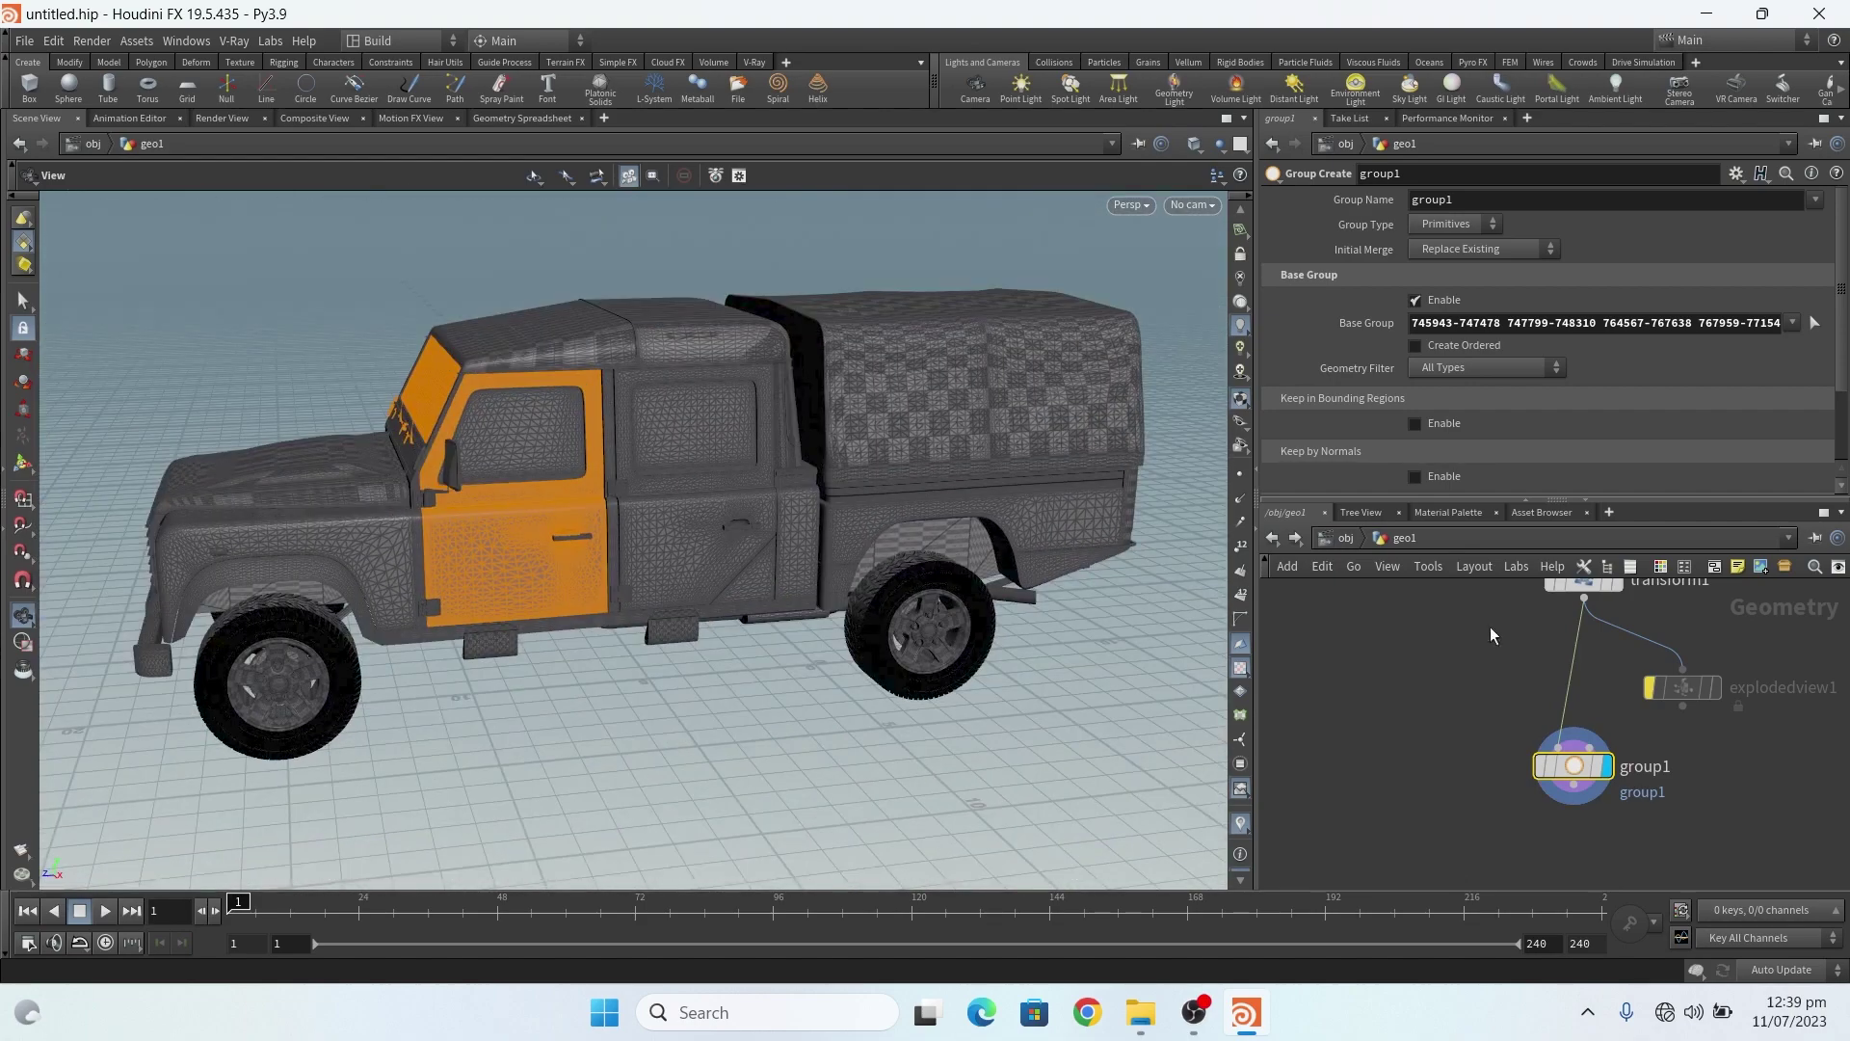
scroll(1529, 808, down, 2)
scroll(1530, 807, up, 2)
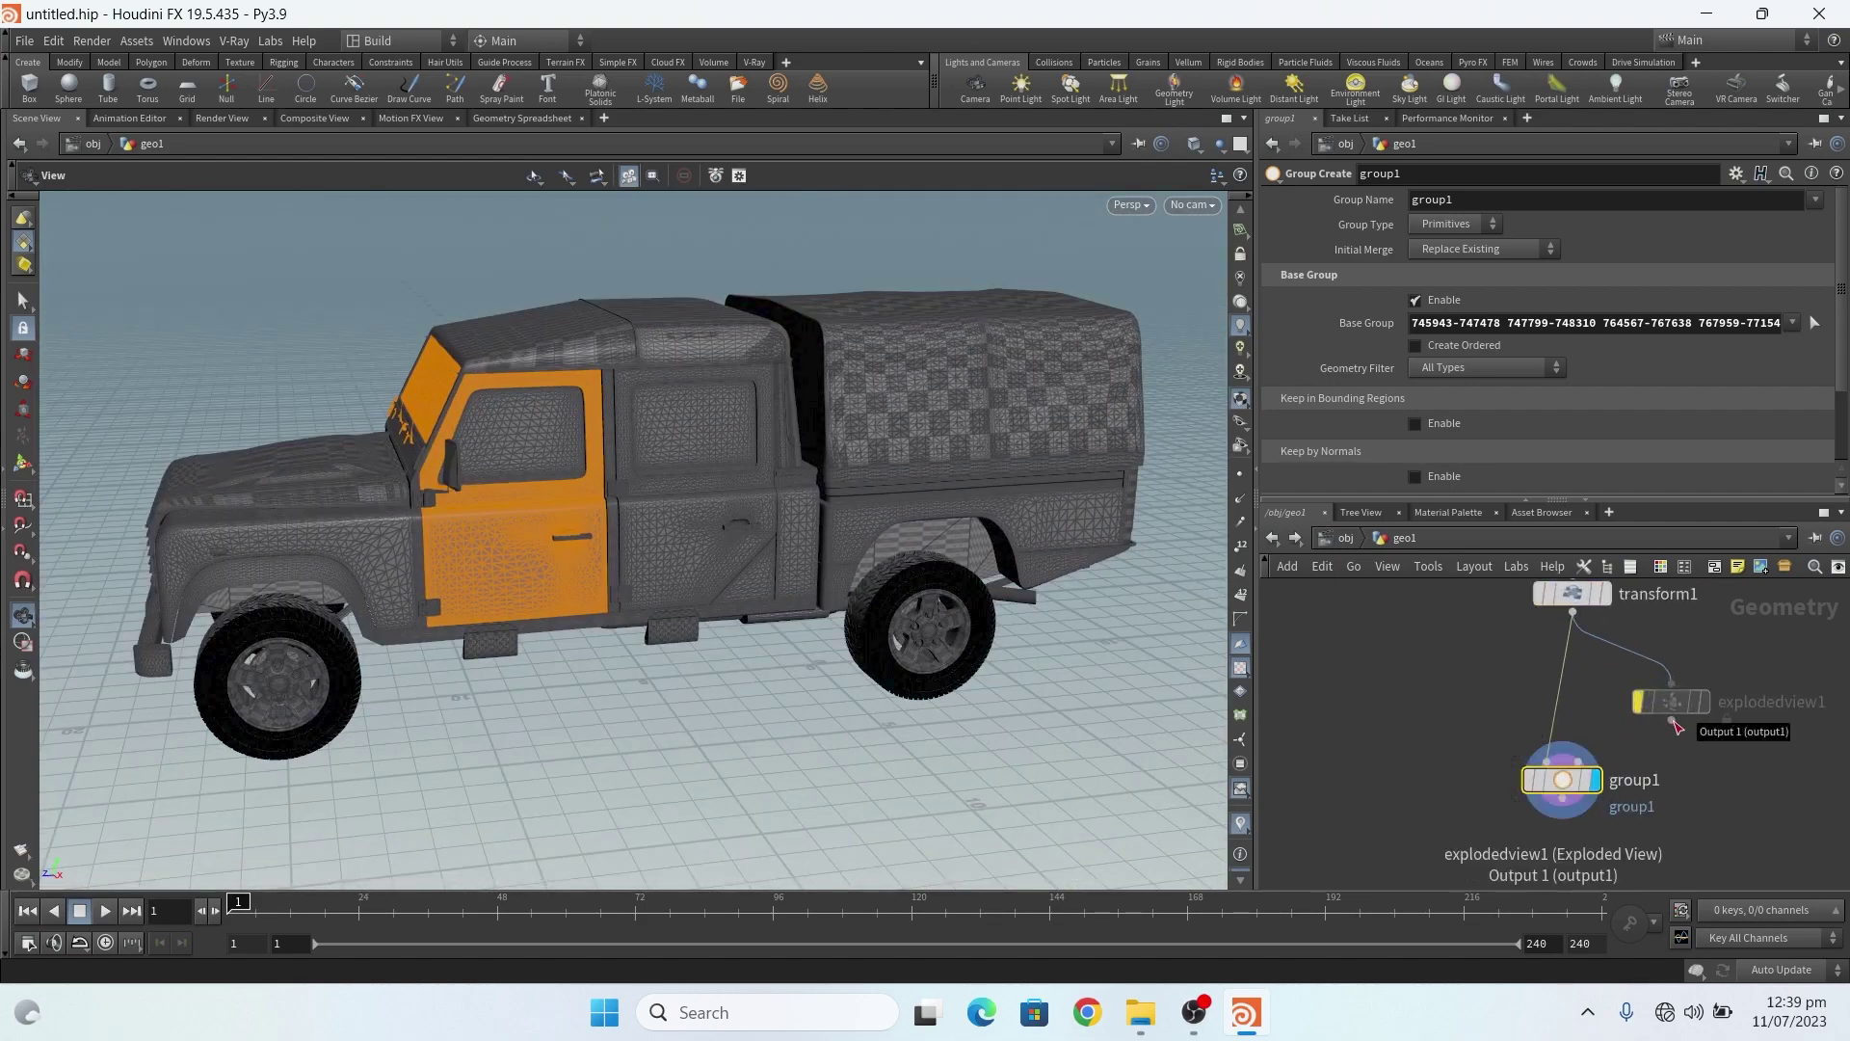
drag(307, 513, 413, 491)
right_drag(413, 491, 308, 526)
key(h)
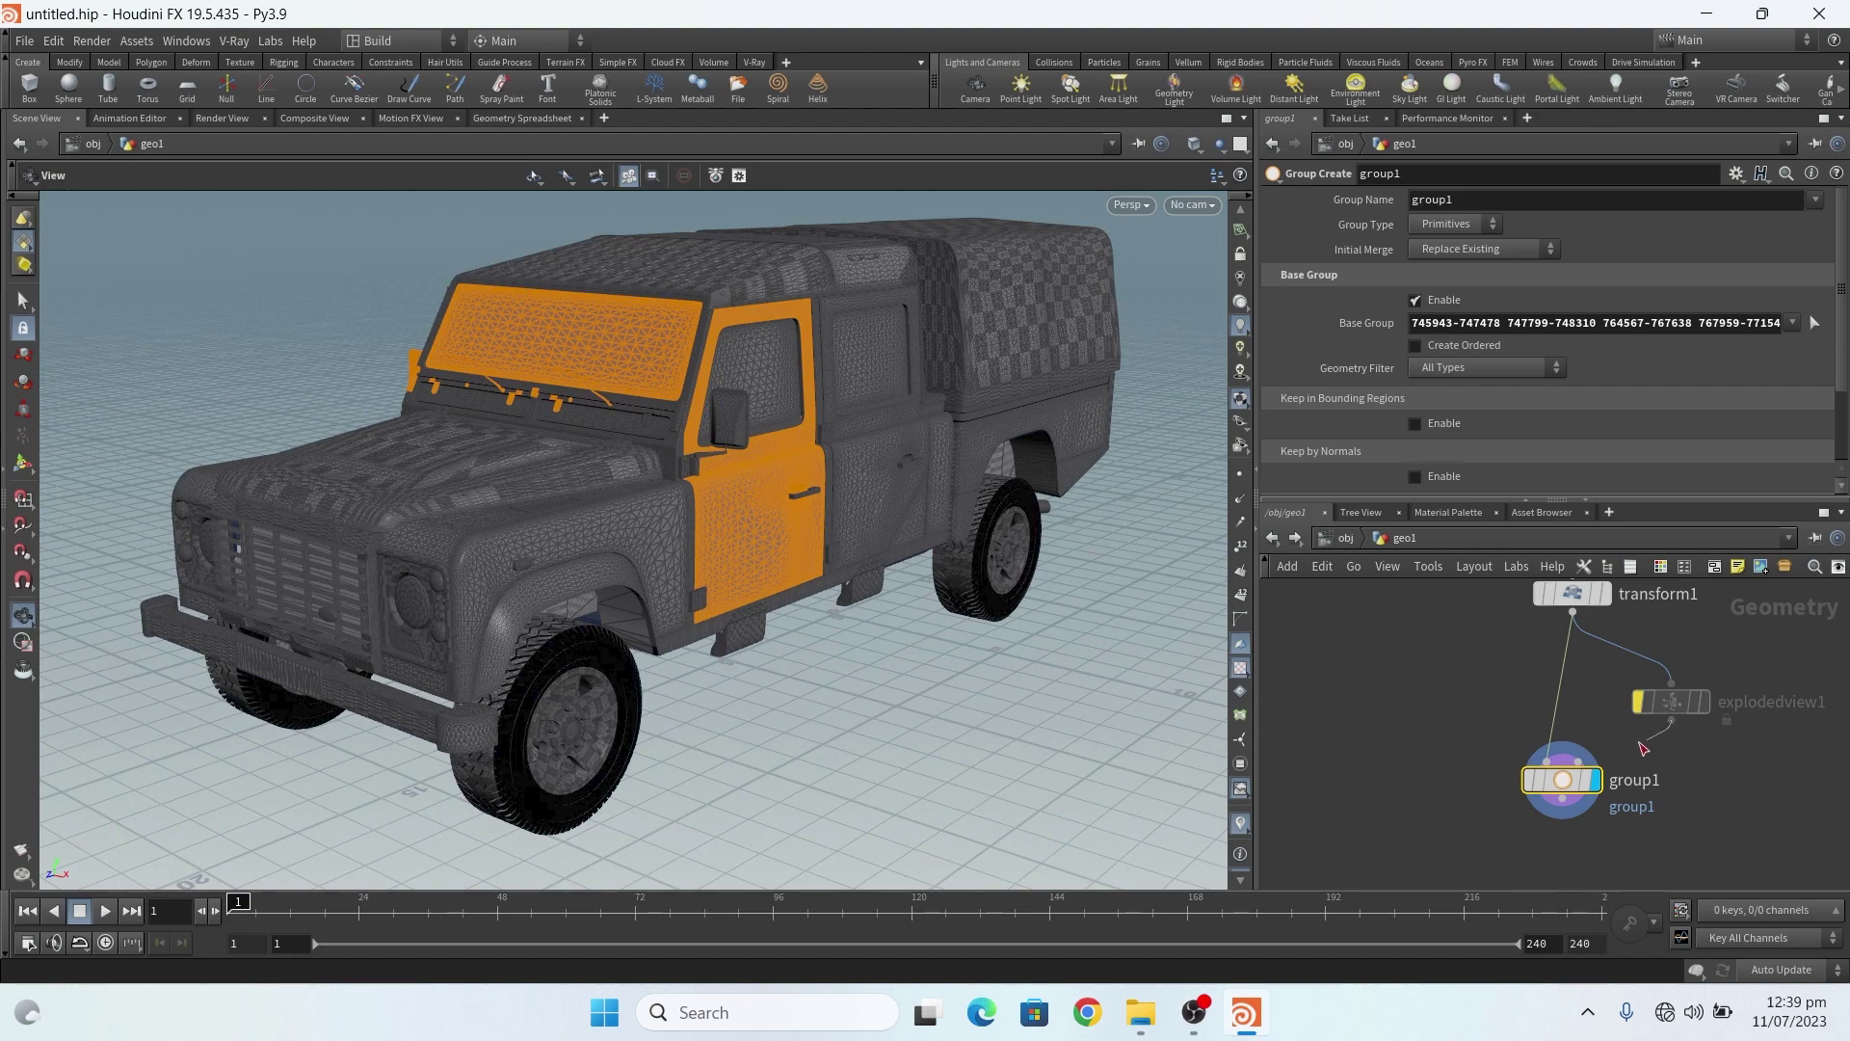
Reconnect the explodedview1 output to group1's first input and turn off the bypass on explodedview1
drag(1671, 719, 1548, 761)
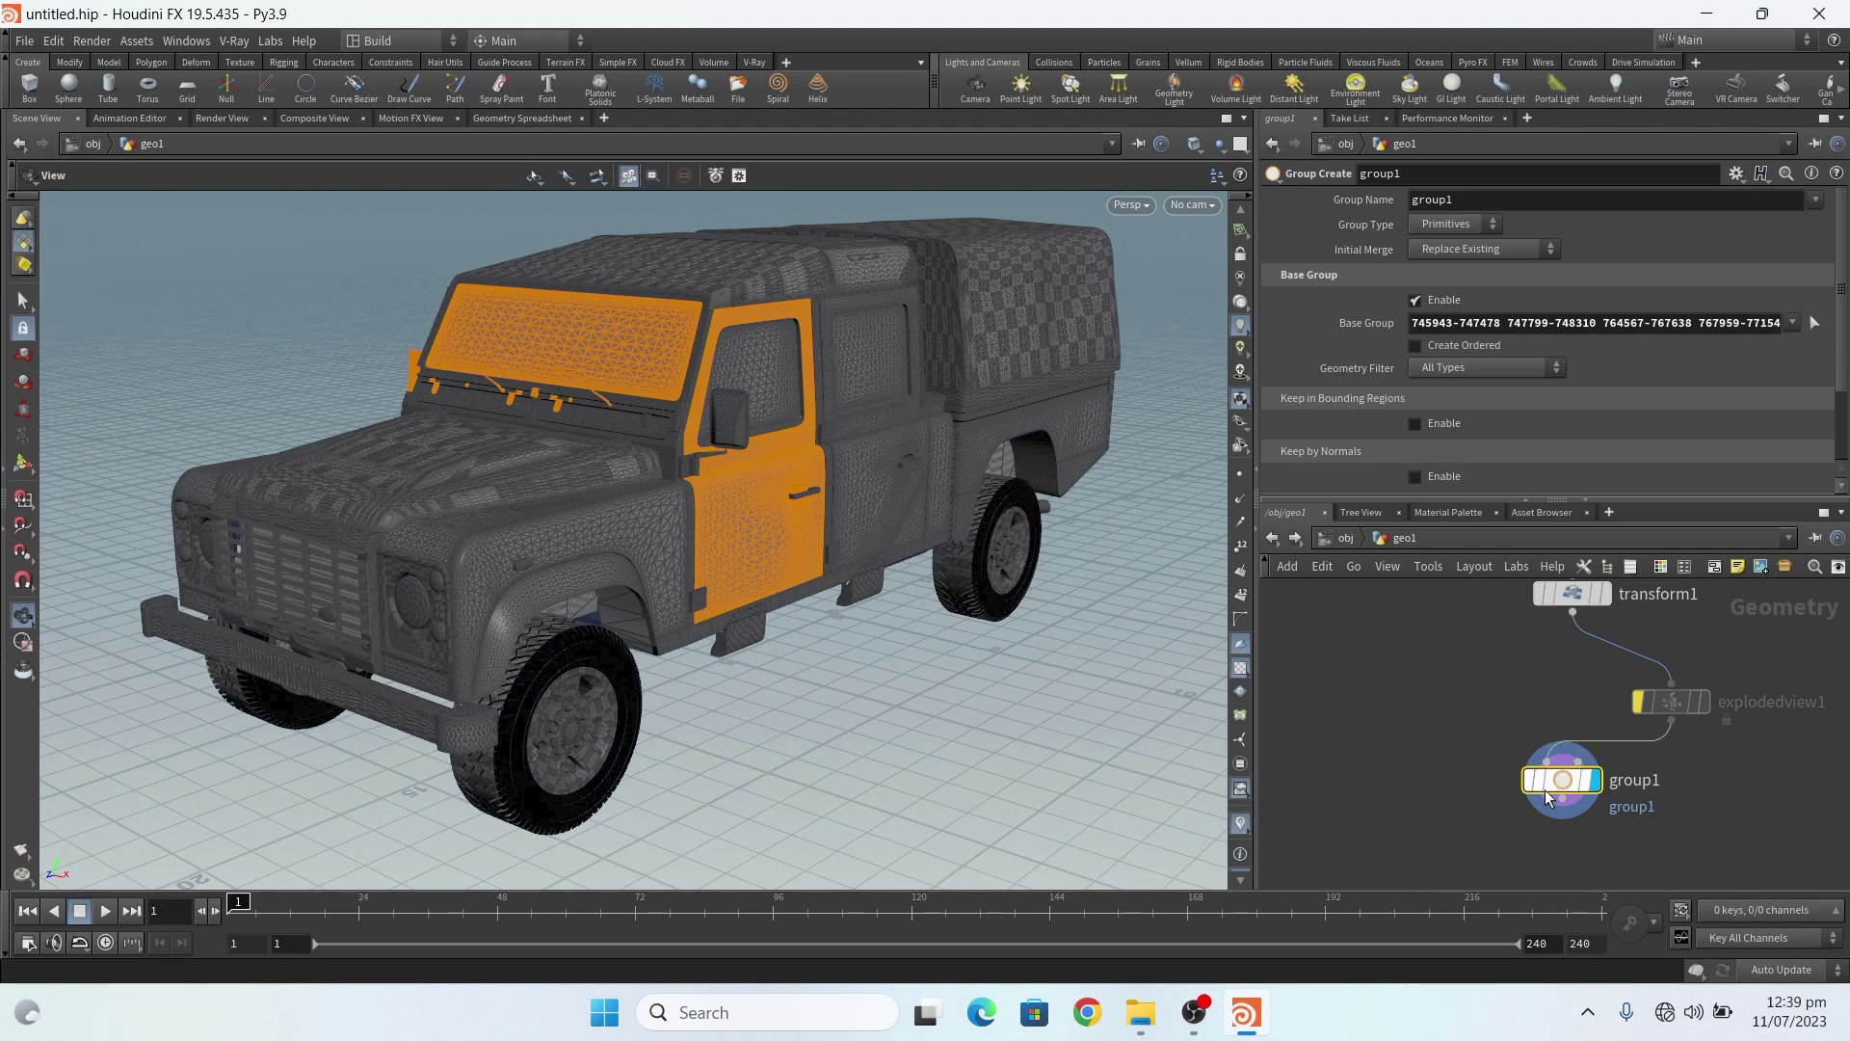
click(1639, 702)
scroll(766, 554, down, 3)
scroll(761, 565, down, 2)
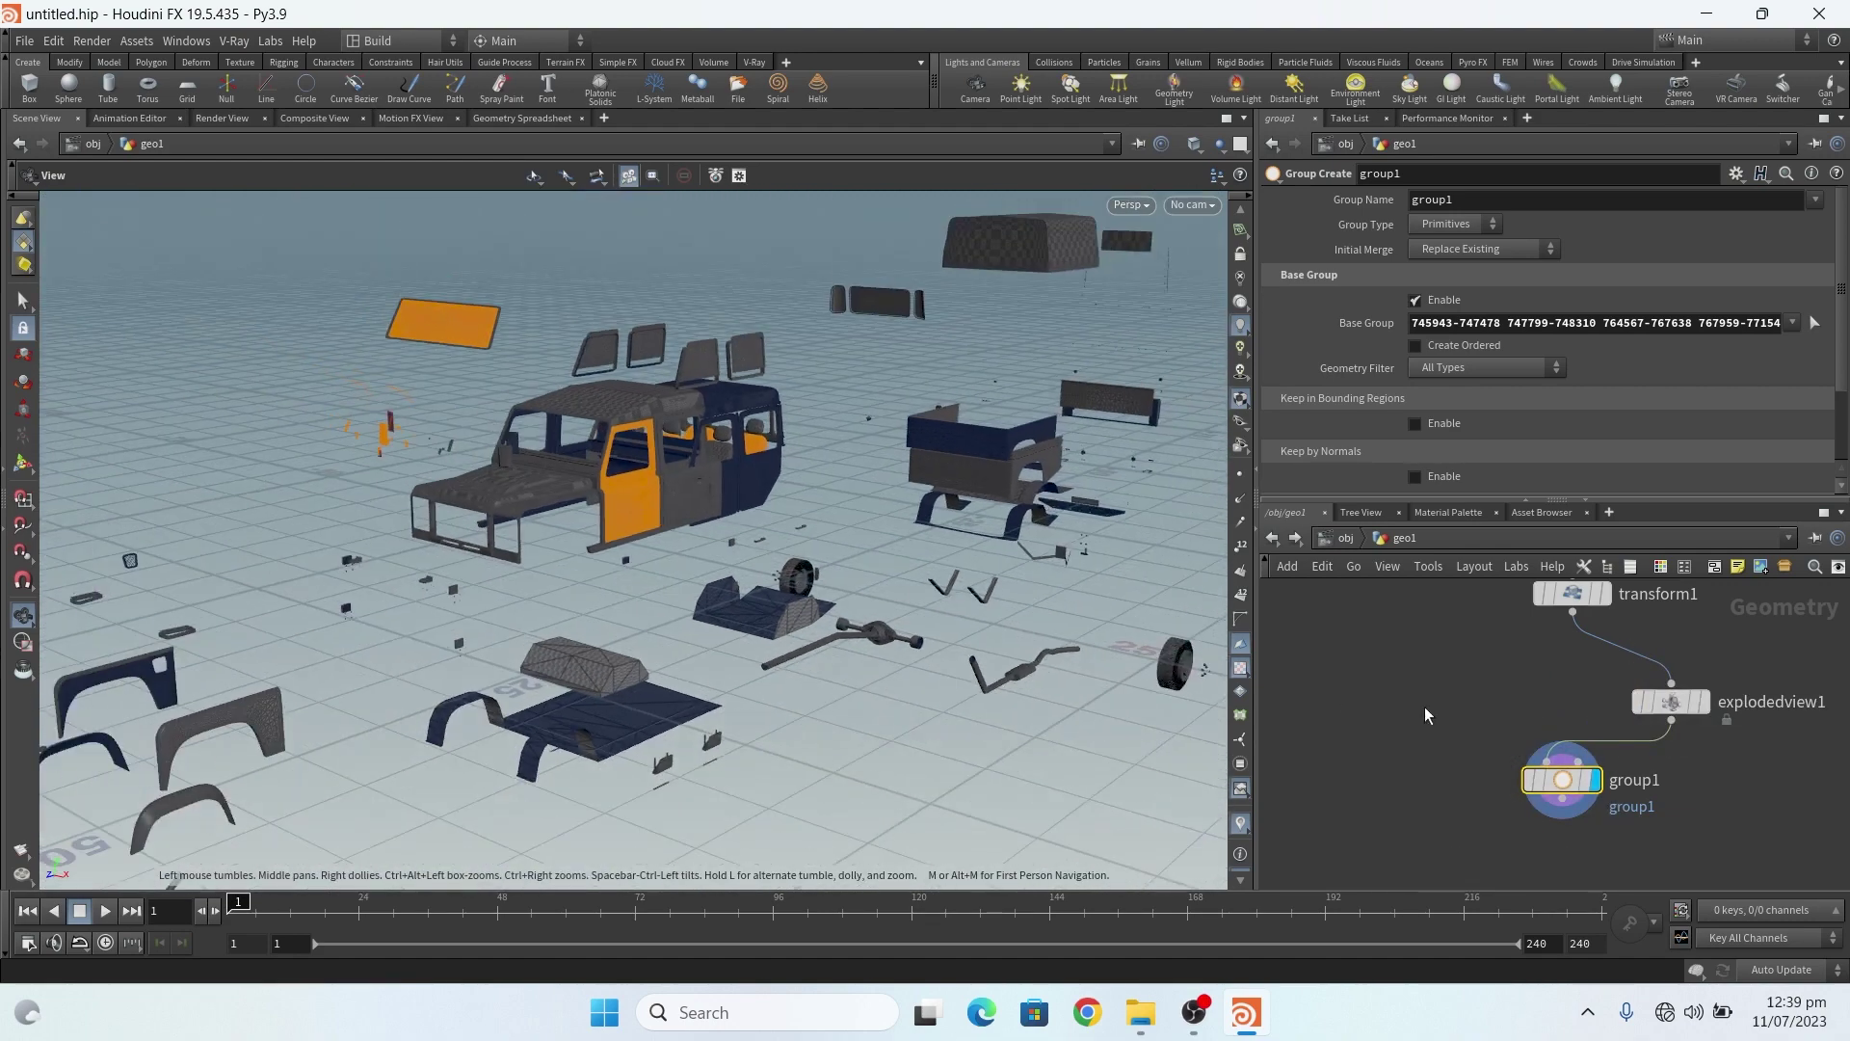
scroll(665, 511, up, 1)
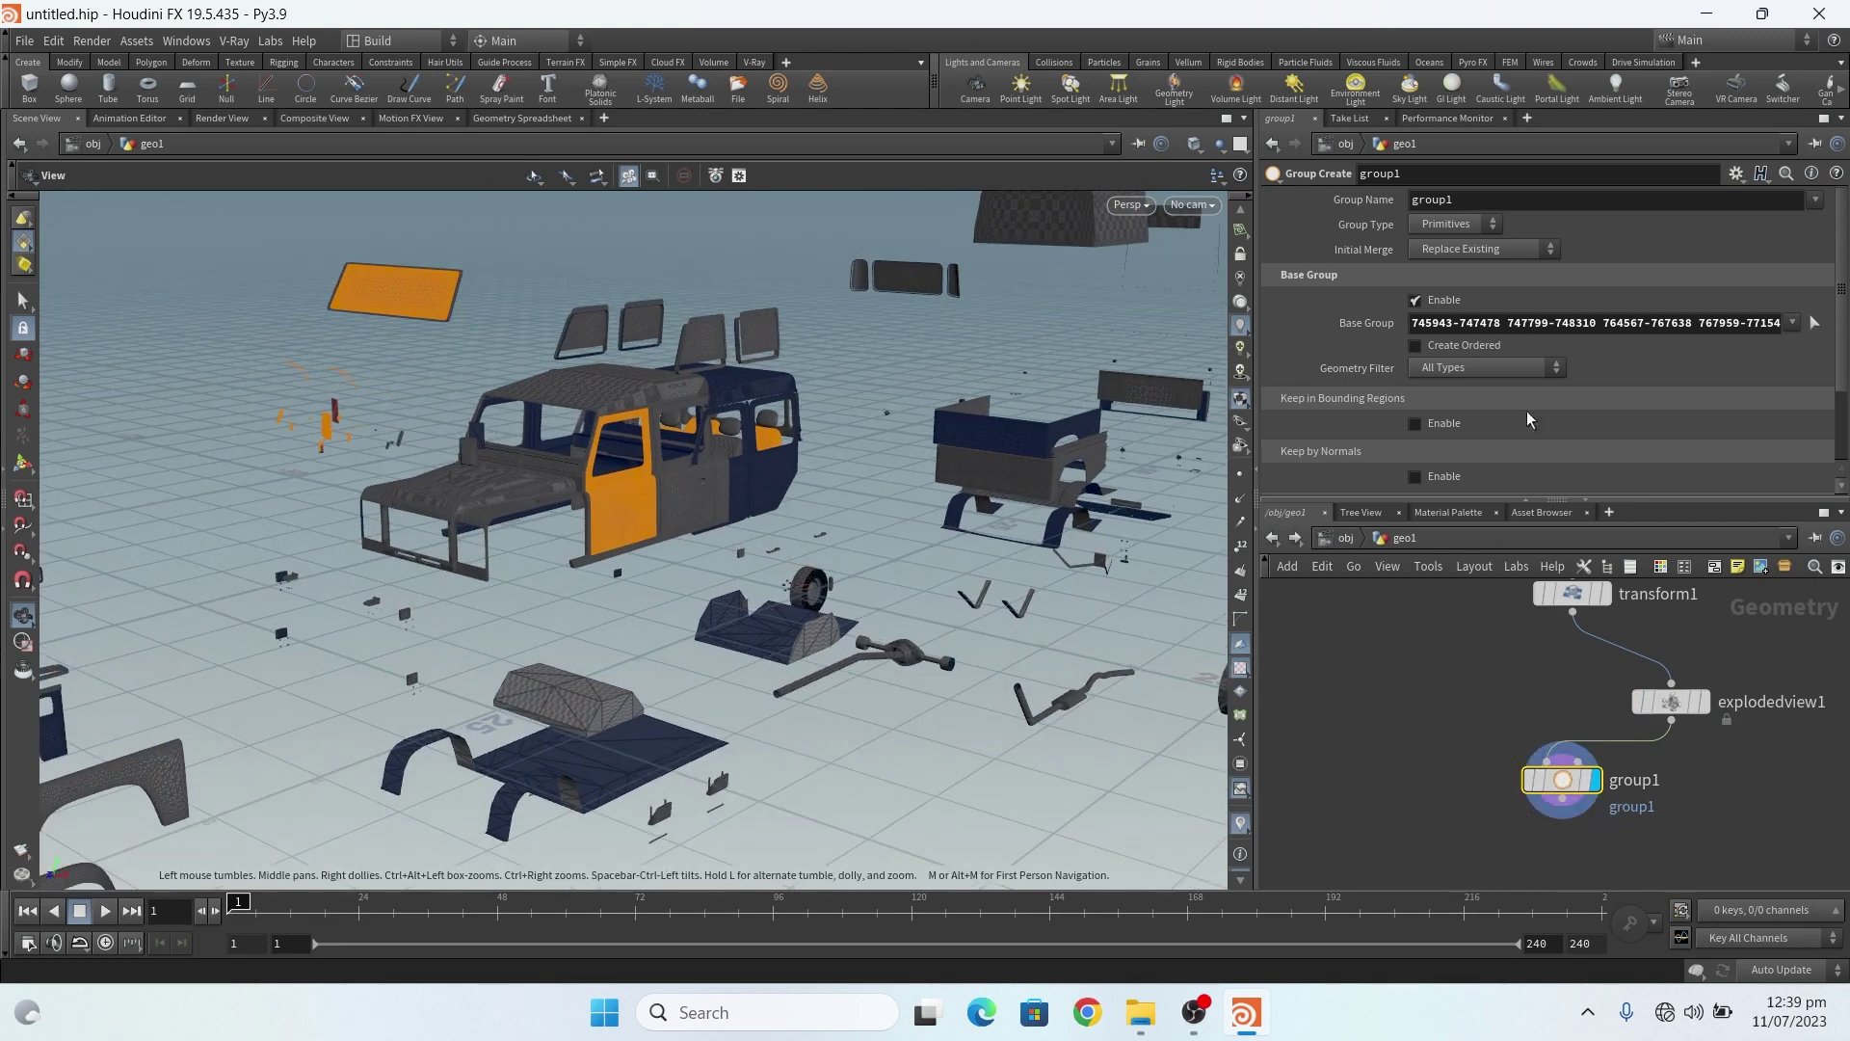
Restart picking geometry for group1's Base Group and add the small loose parts in front of and below the hood
click(1814, 322)
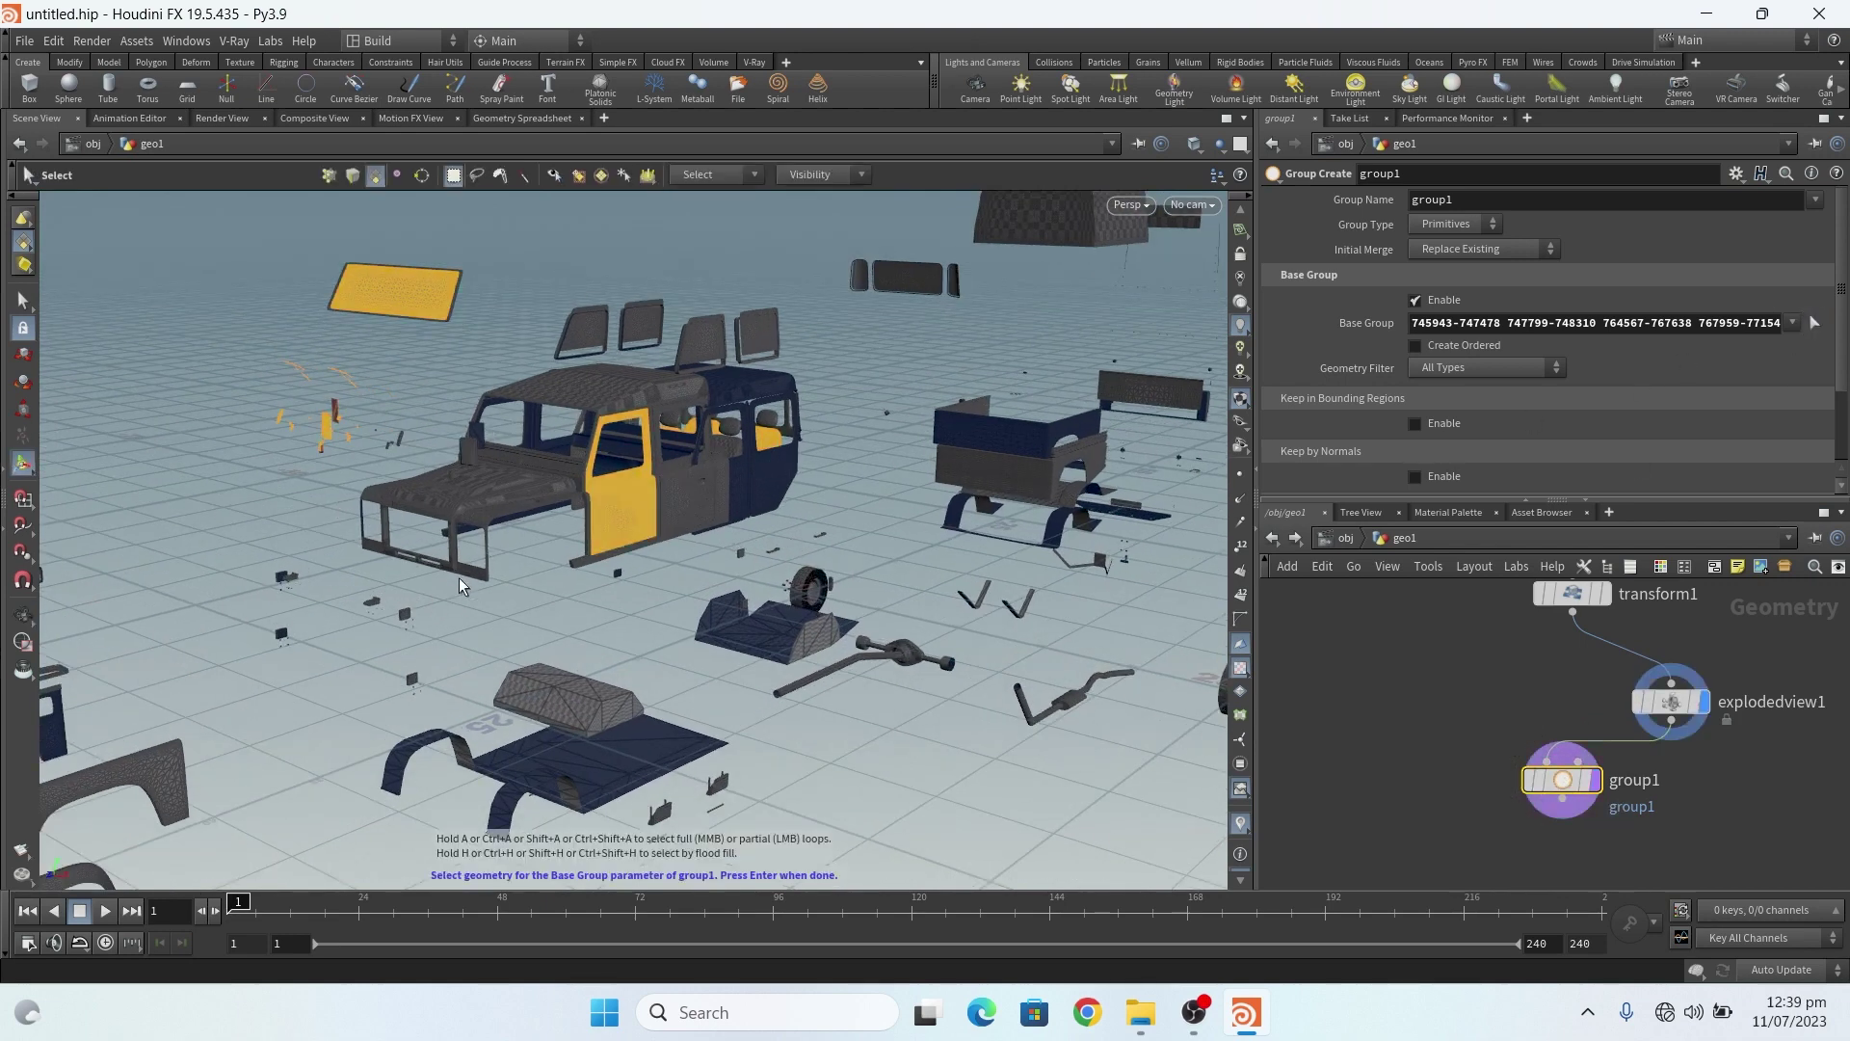
scroll(465, 568, down, 2)
scroll(465, 568, down, 2)
scroll(377, 598, up, 4)
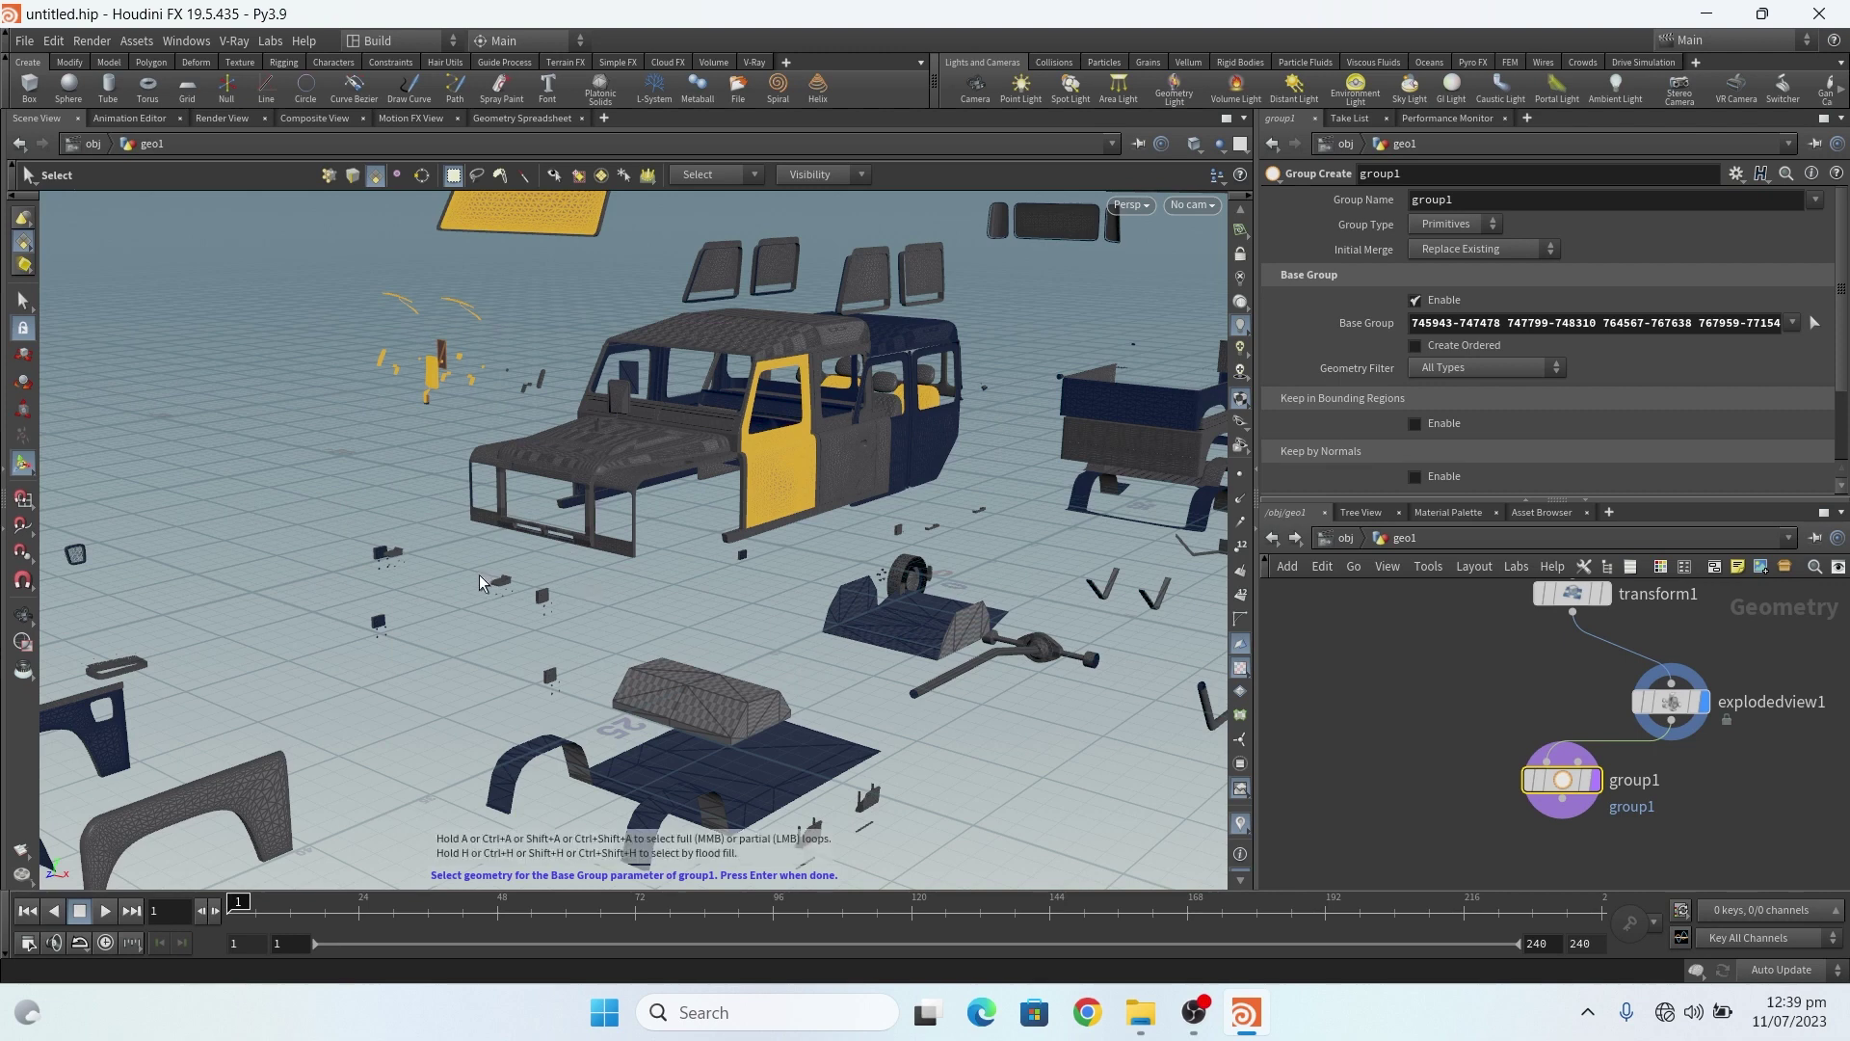
drag(297, 523, 459, 640)
drag(468, 551, 587, 696)
Add the rear floor and axle parts, the truck bed and the rear window panels, and apply the selection as group1's Base Group
drag(778, 541, 1037, 690)
drag(1037, 403, 1195, 588)
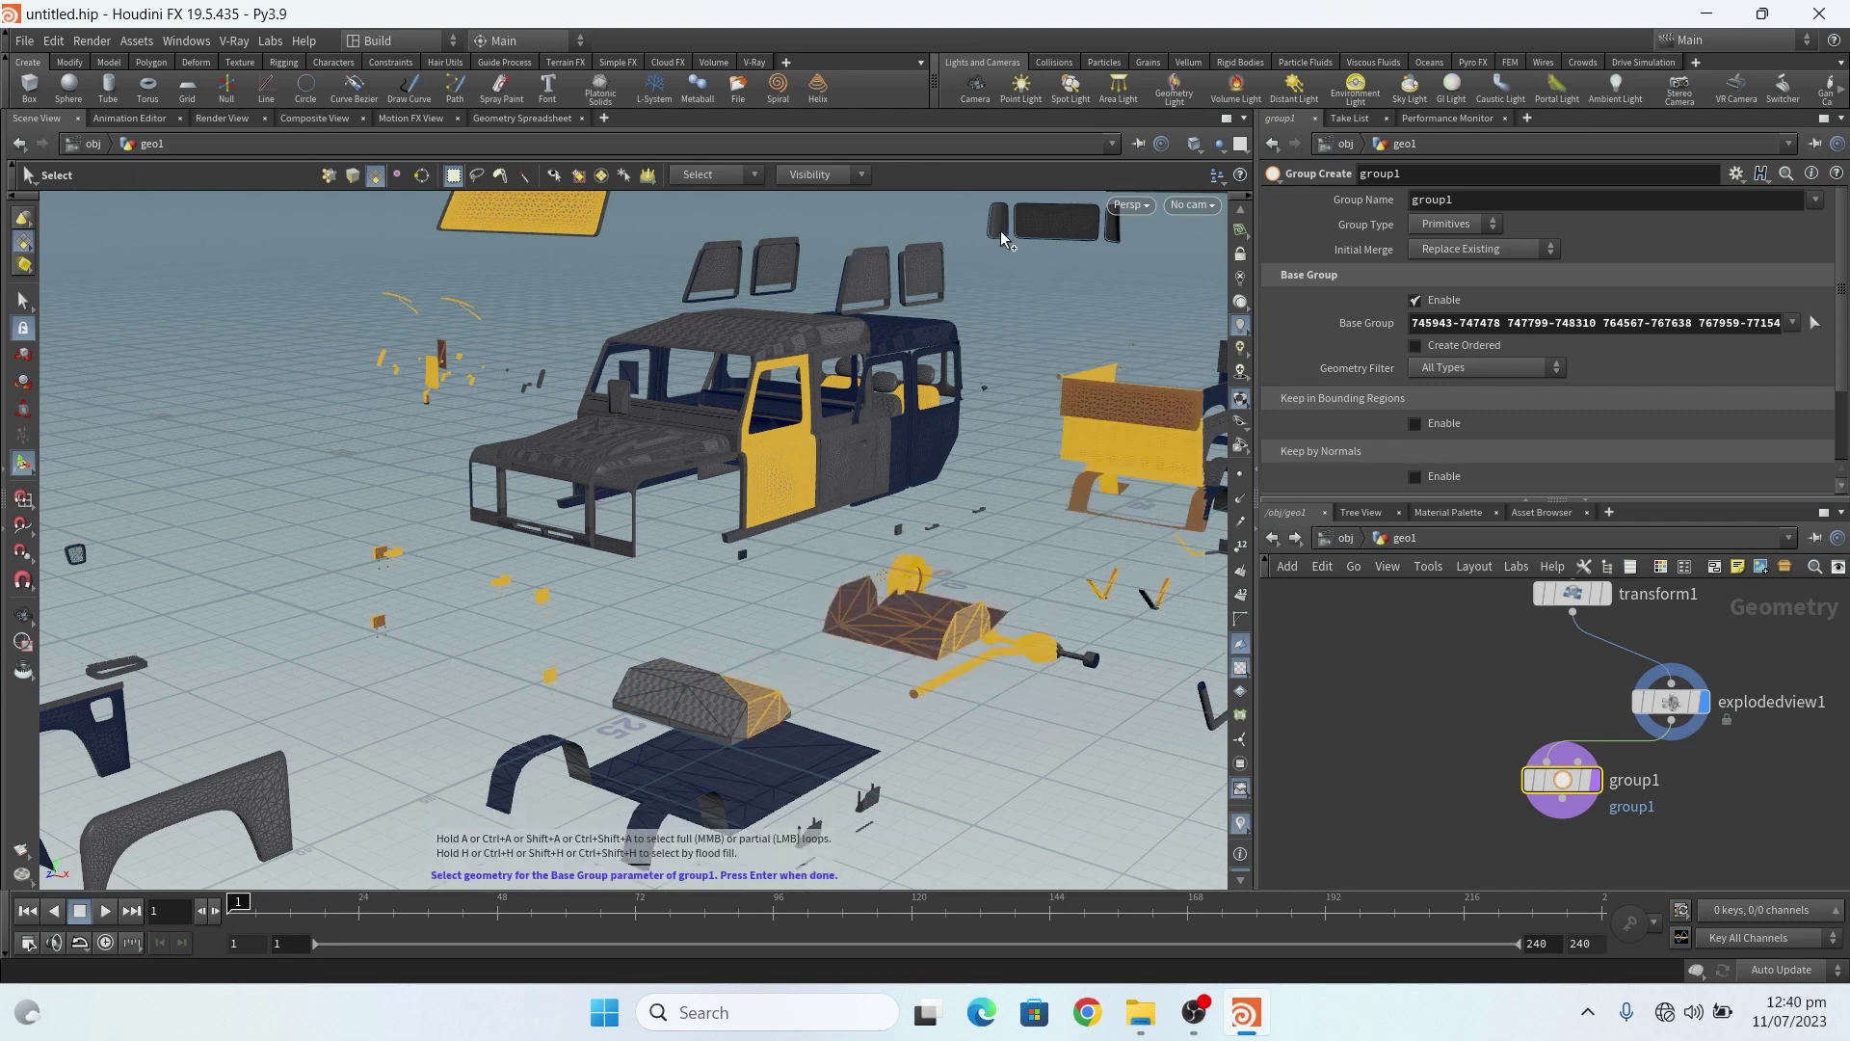
drag(983, 223, 1187, 266)
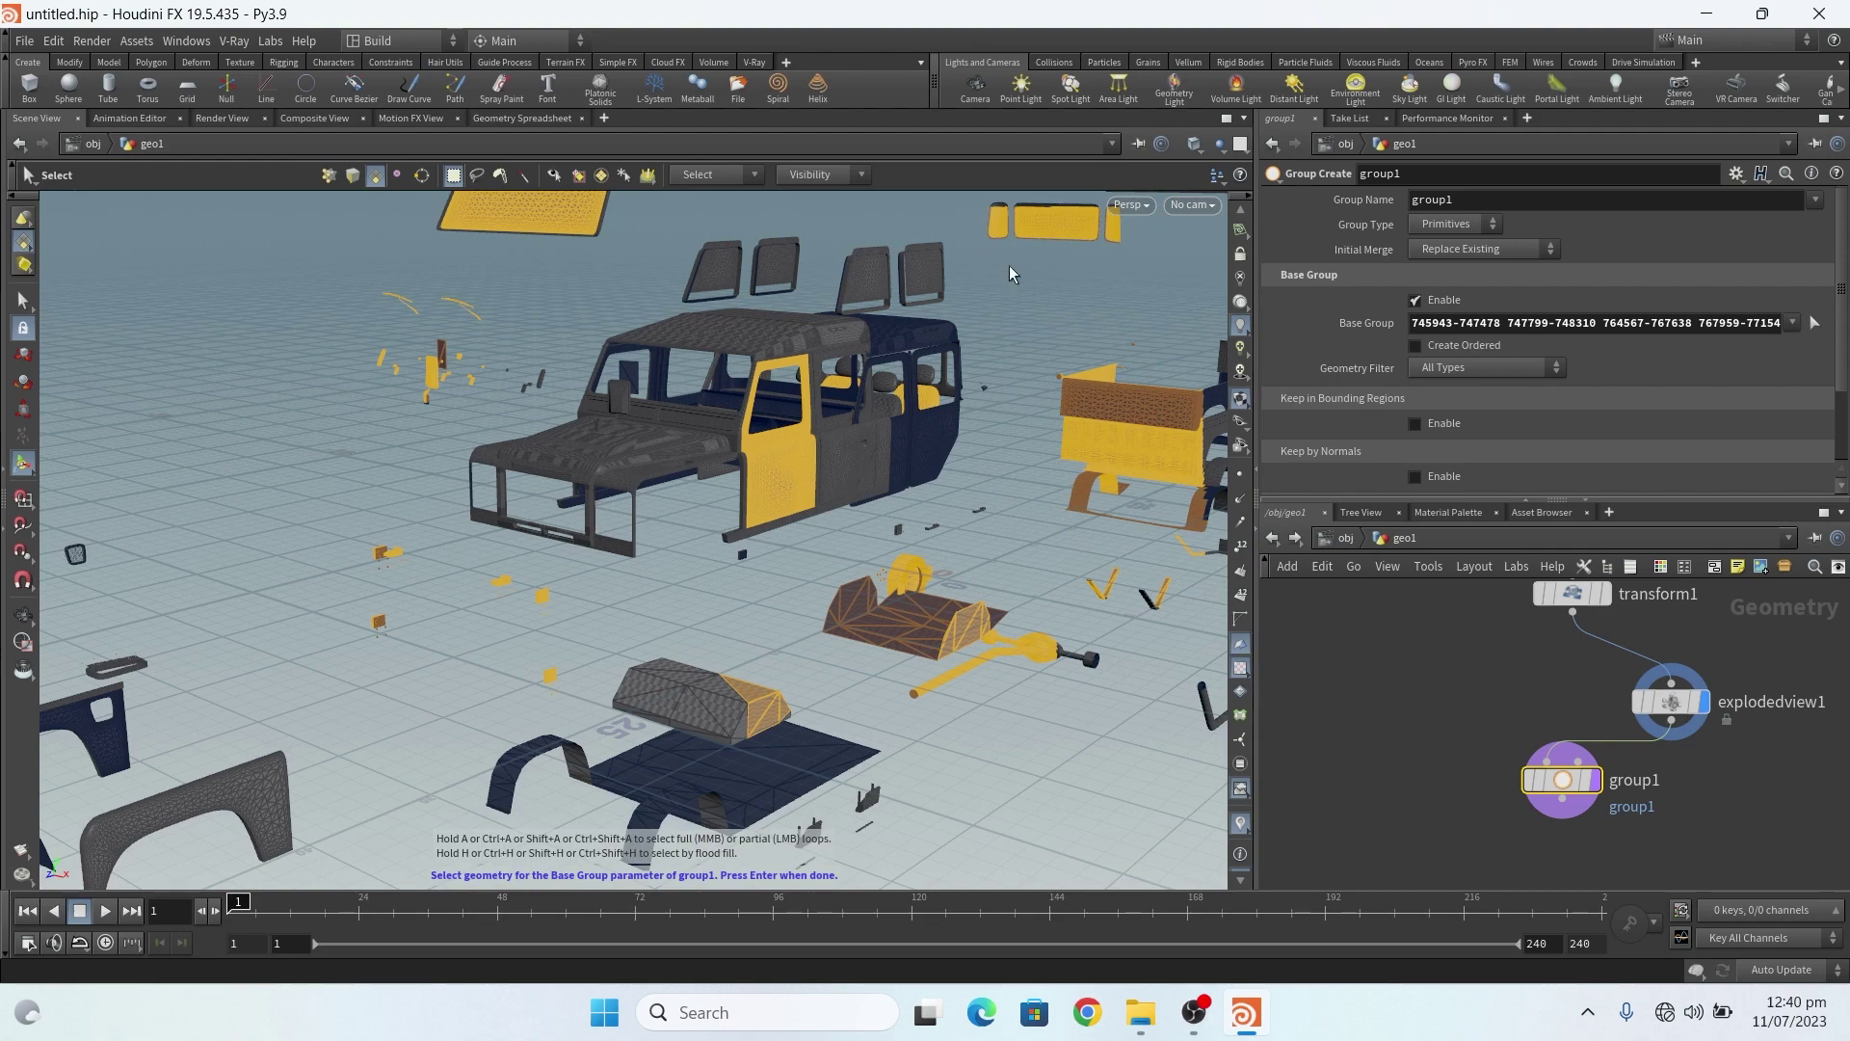
key(Return)
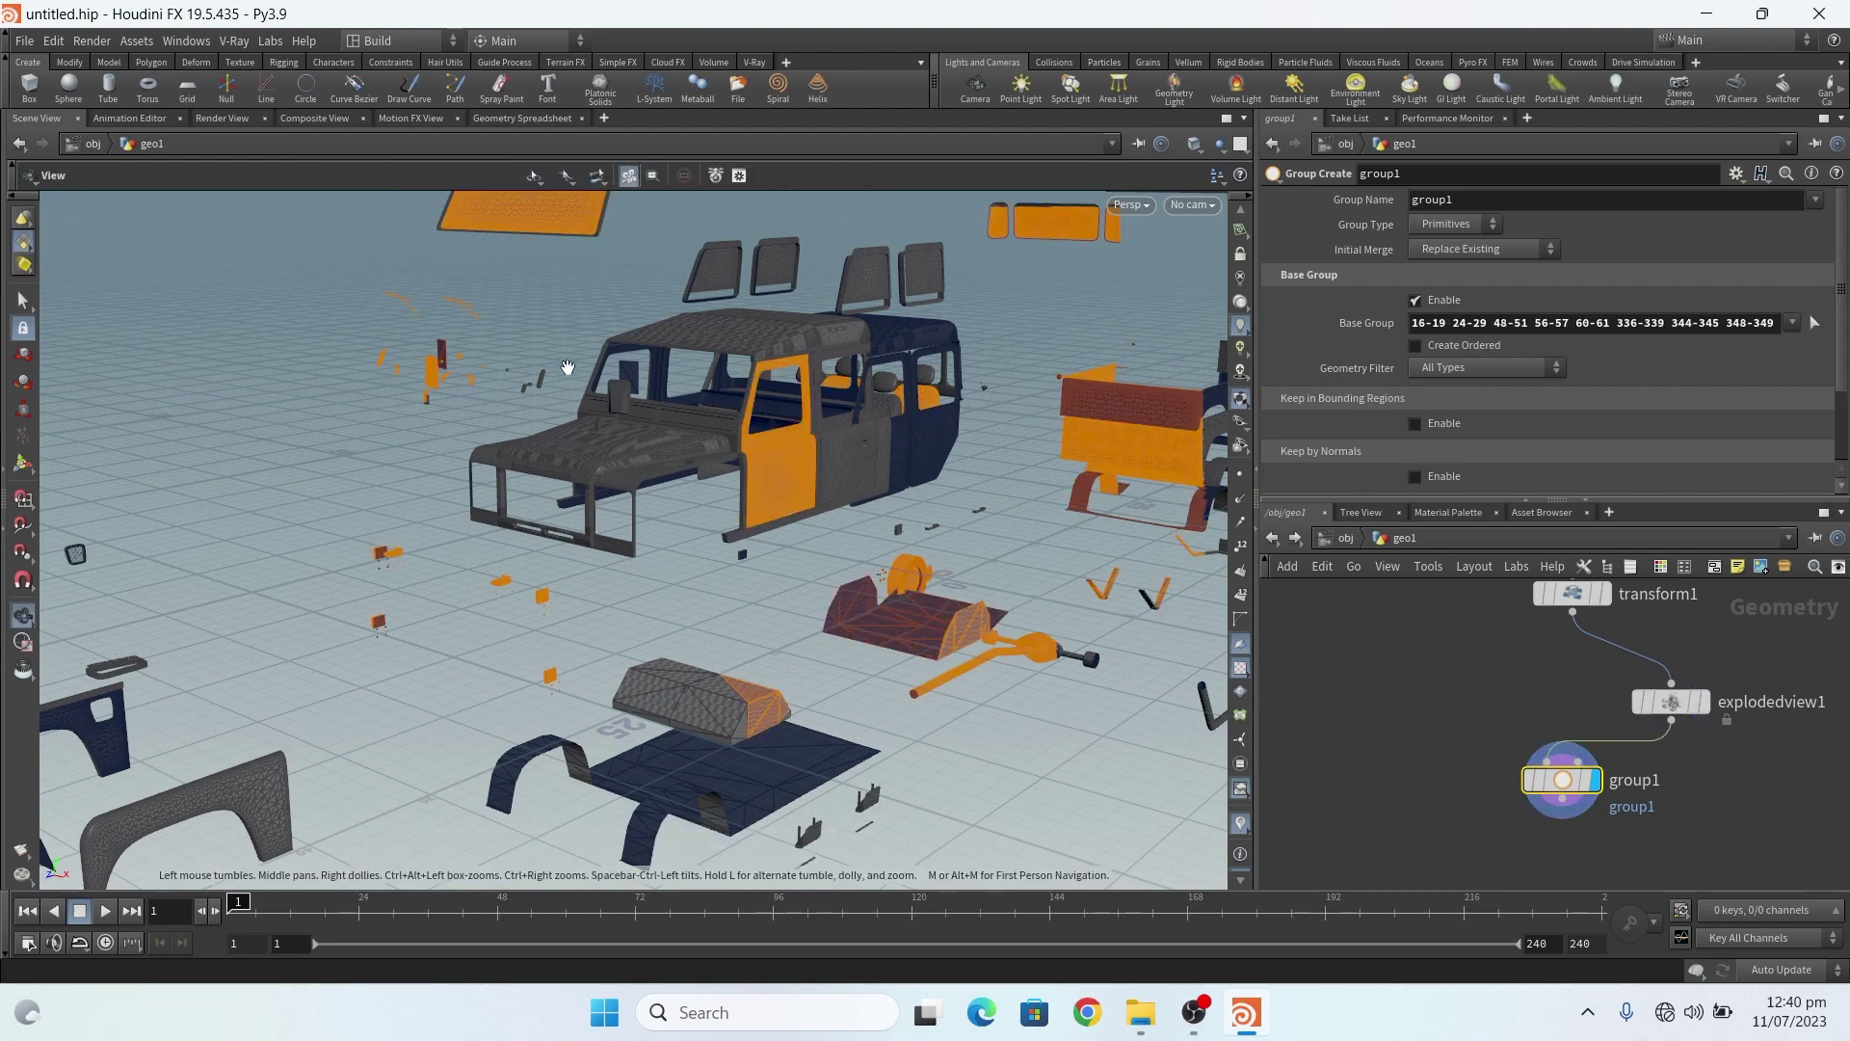
Bypass explodedview1 and inspect group1's highlighted parts on the reassembled vehicle from several sides
right_drag(568, 363, 755, 425)
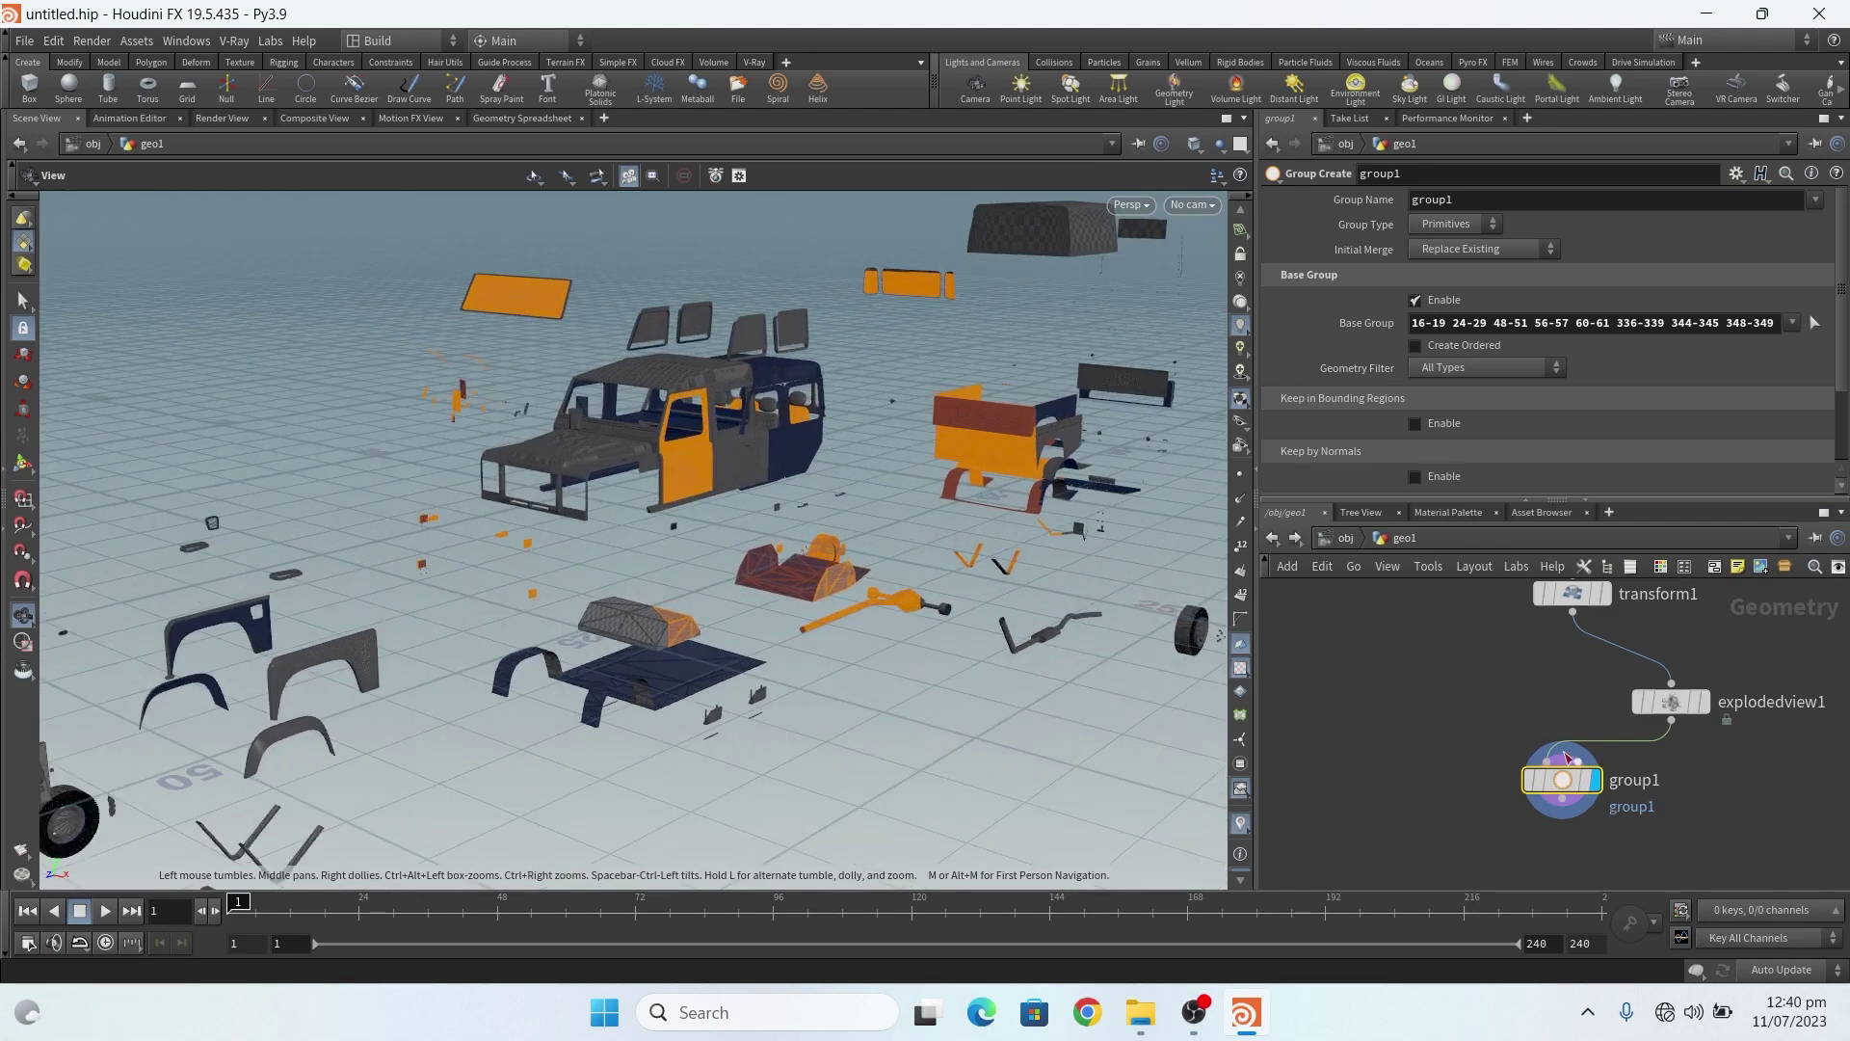
click(1639, 701)
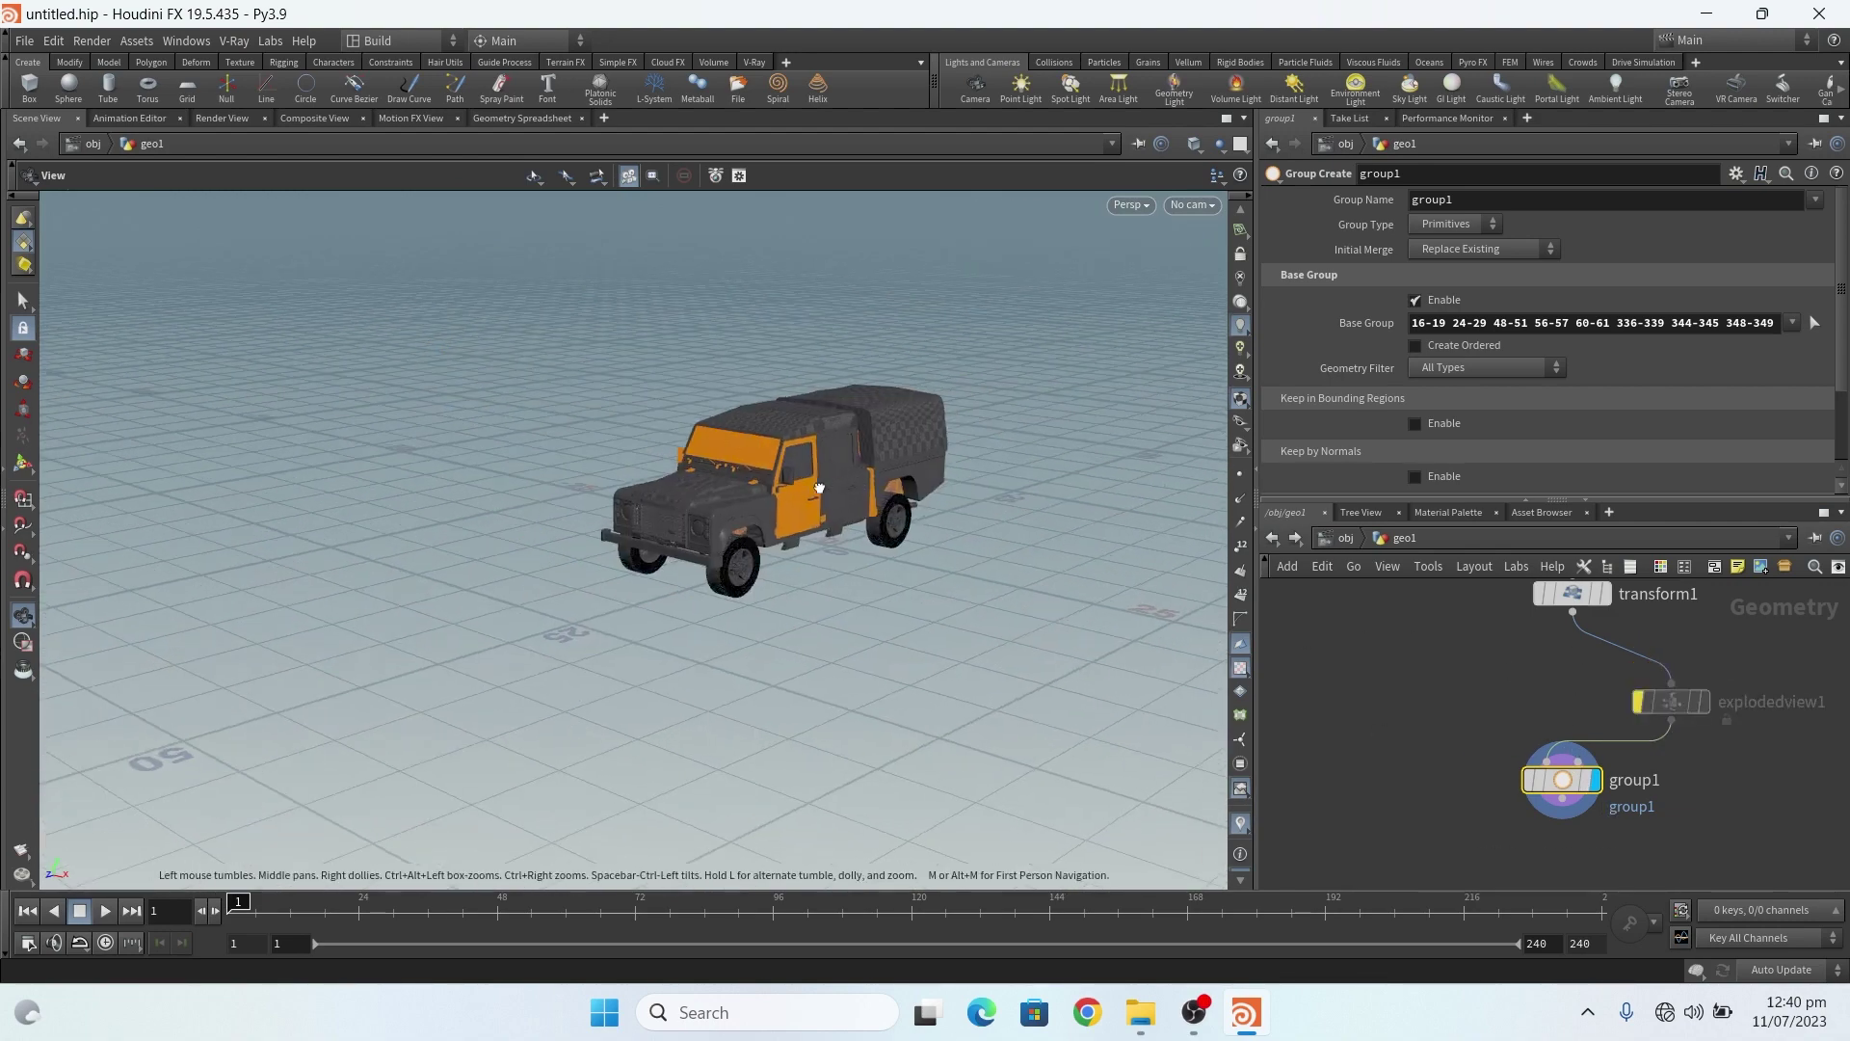
drag(778, 479, 665, 520)
right_drag(940, 500, 1089, 452)
drag(735, 479, 854, 403)
scroll(853, 403, down, 5)
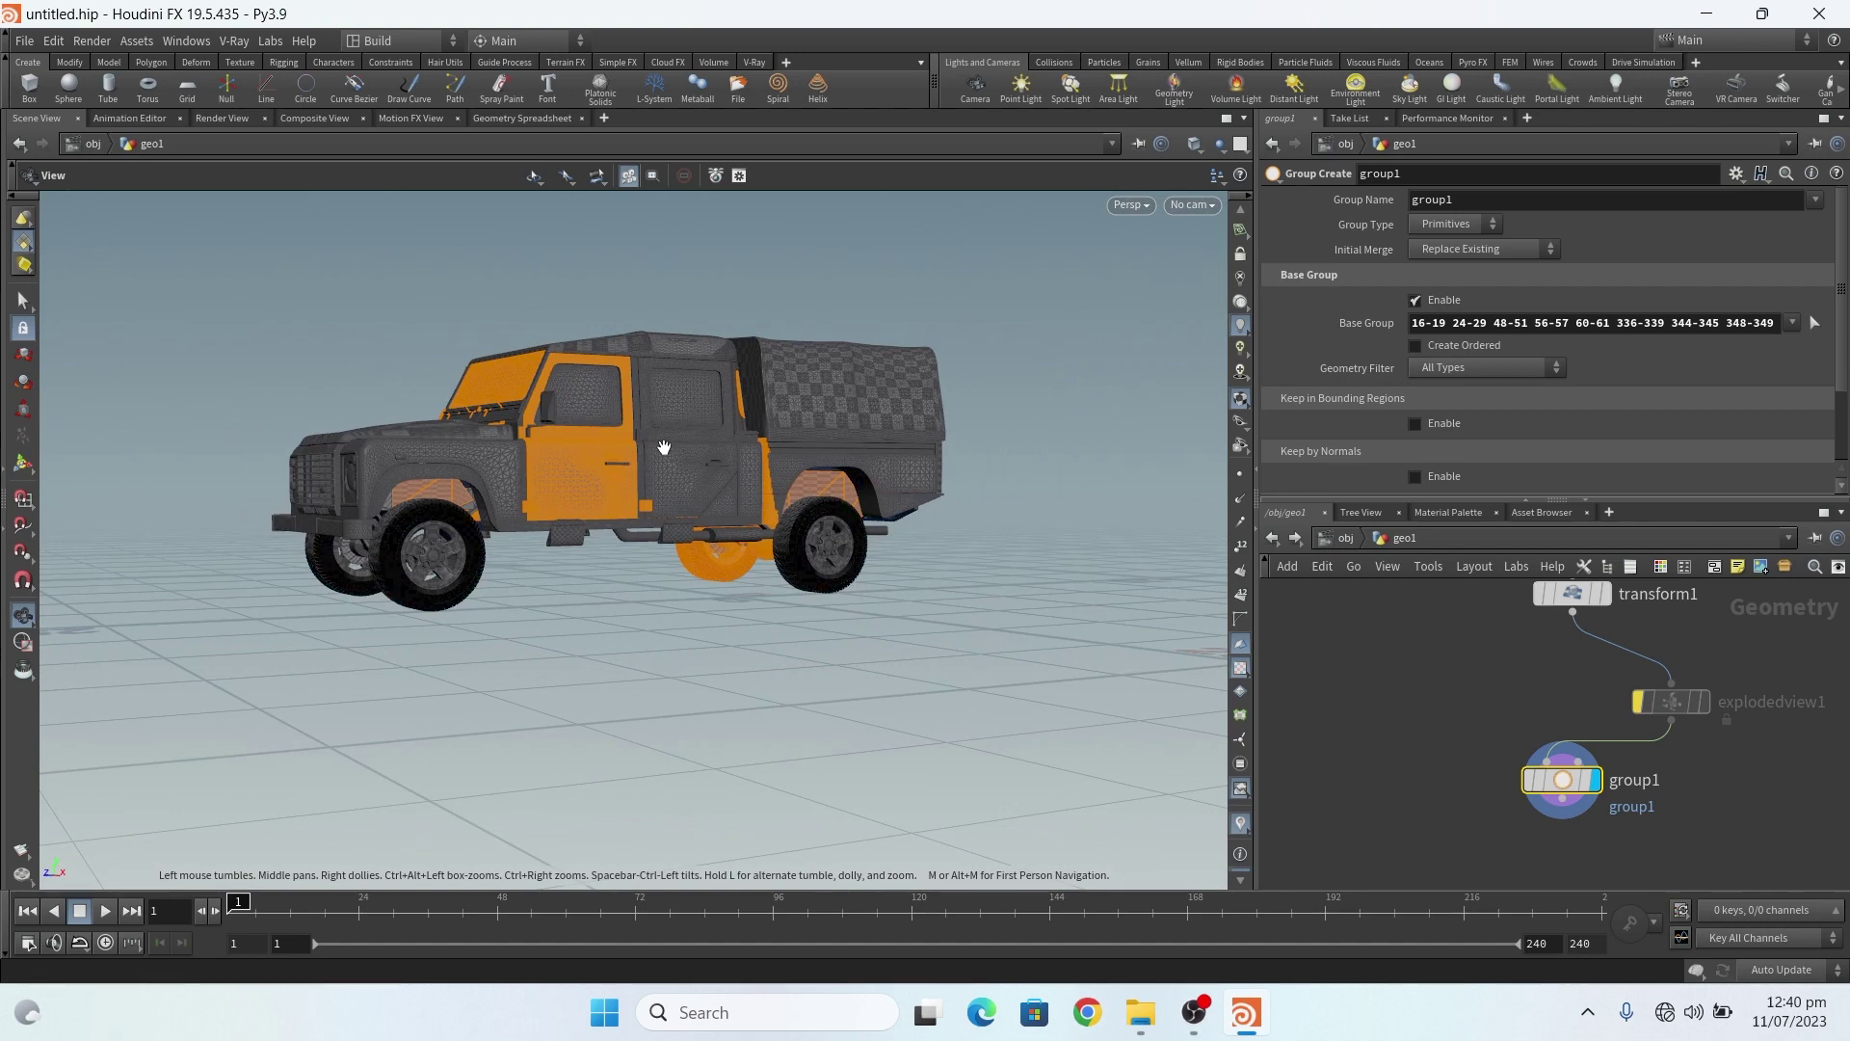